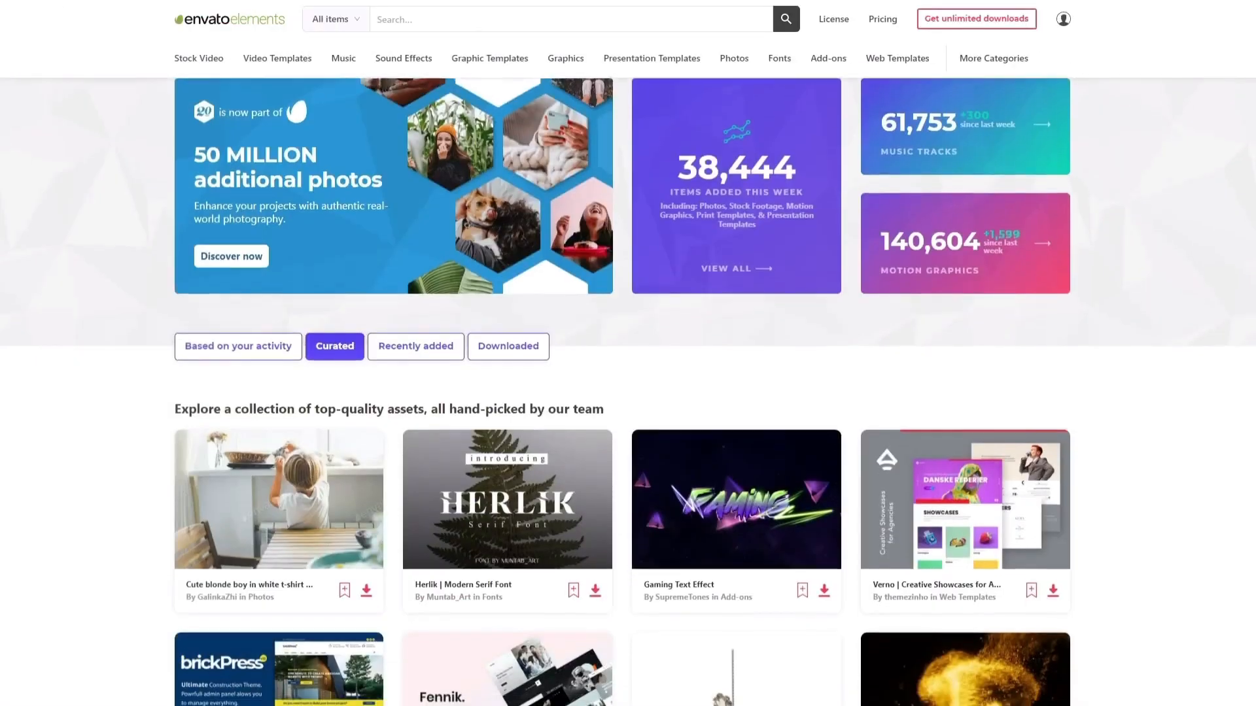
# Browse the featured items and the graphics listings on Envato Elements
pyautogui.scroll(-9, 628, 393)
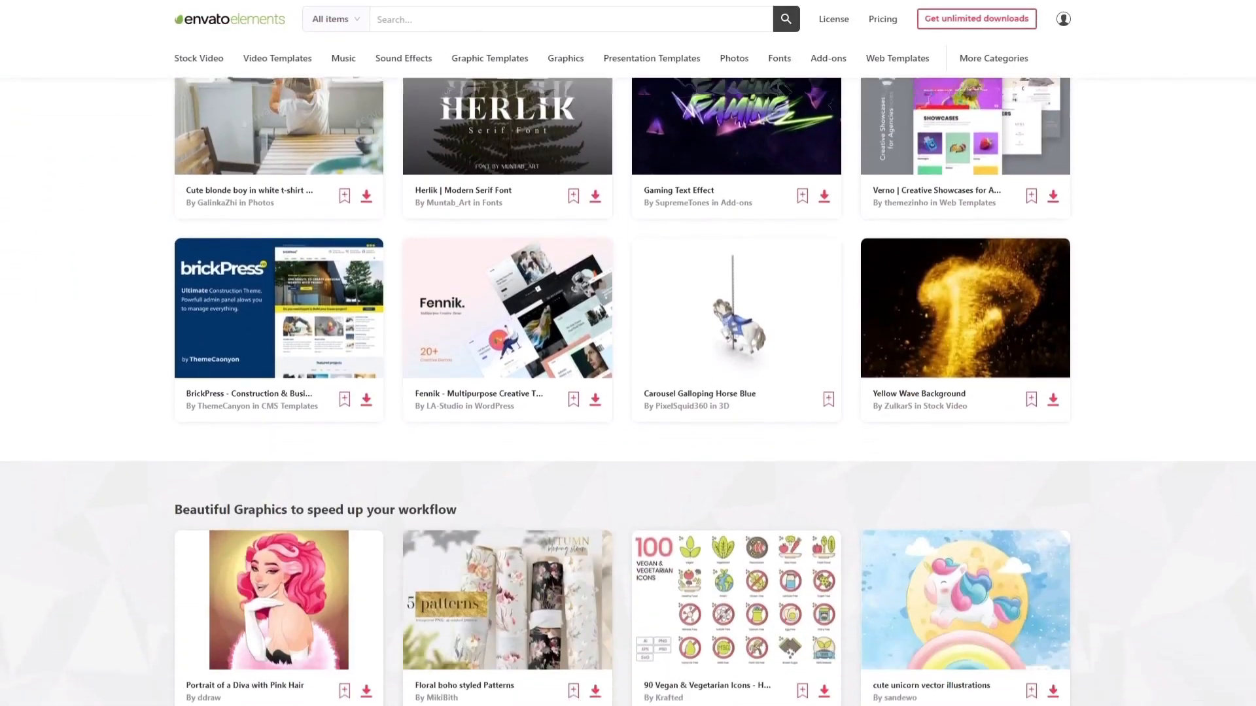
pyautogui.scroll(-6, 628, 392)
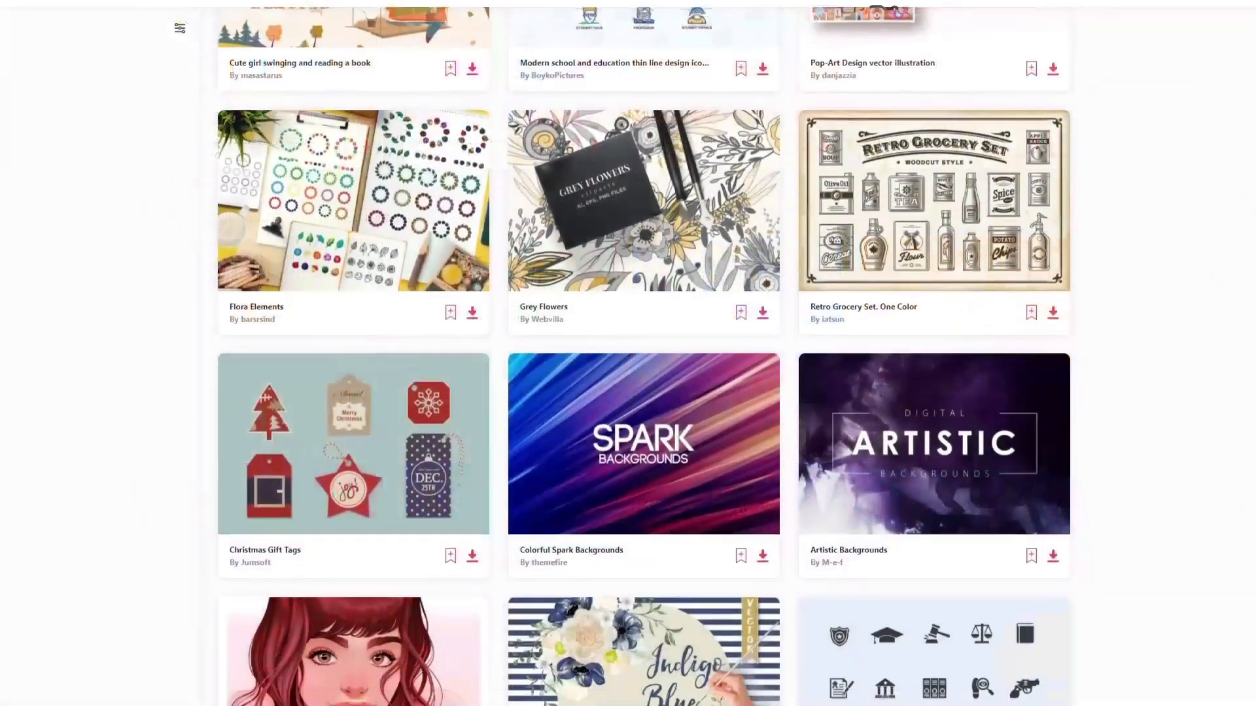
pyautogui.scroll(-3, 628, 392)
pyautogui.scroll(-12, 628, 353)
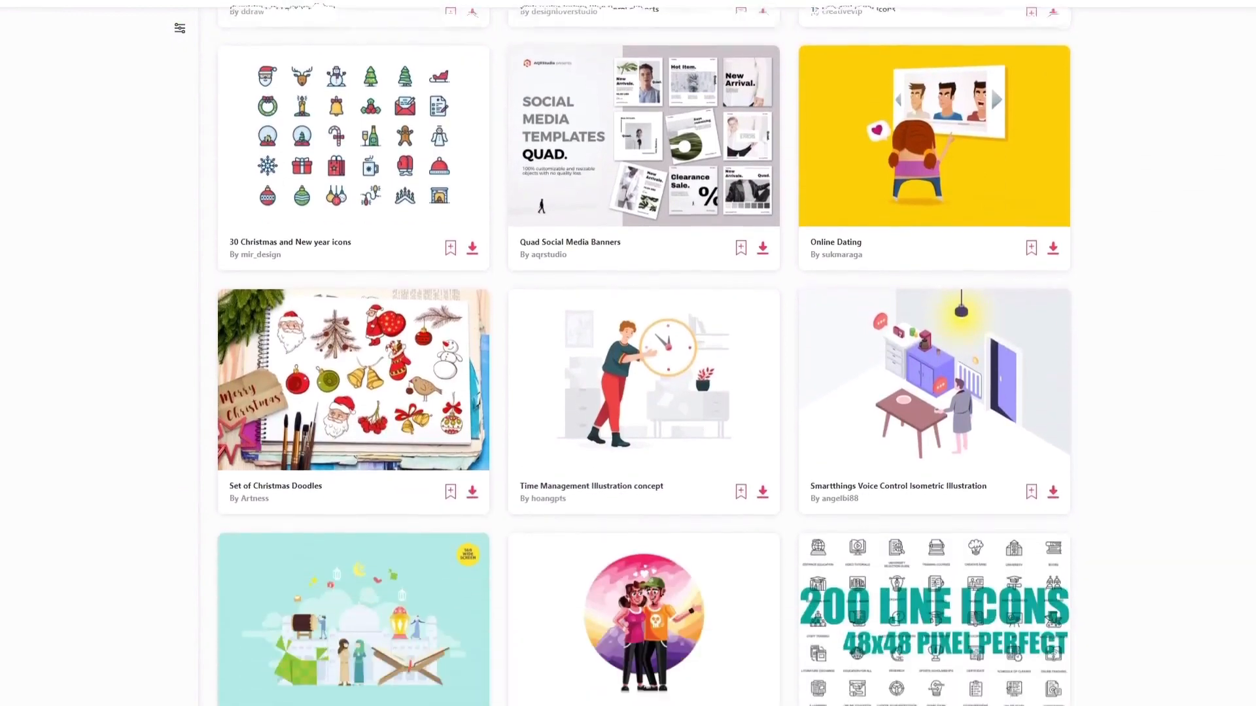
pyautogui.scroll(-12, 628, 353)
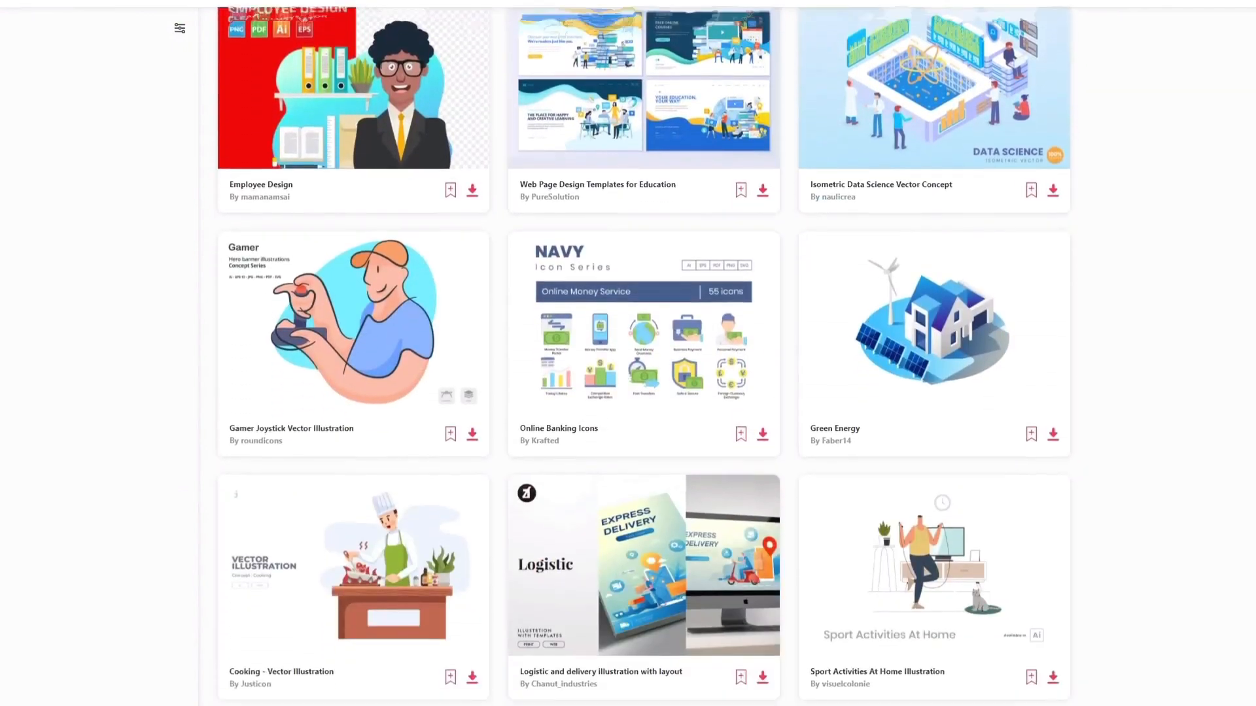
pyautogui.scroll(-7, 628, 353)
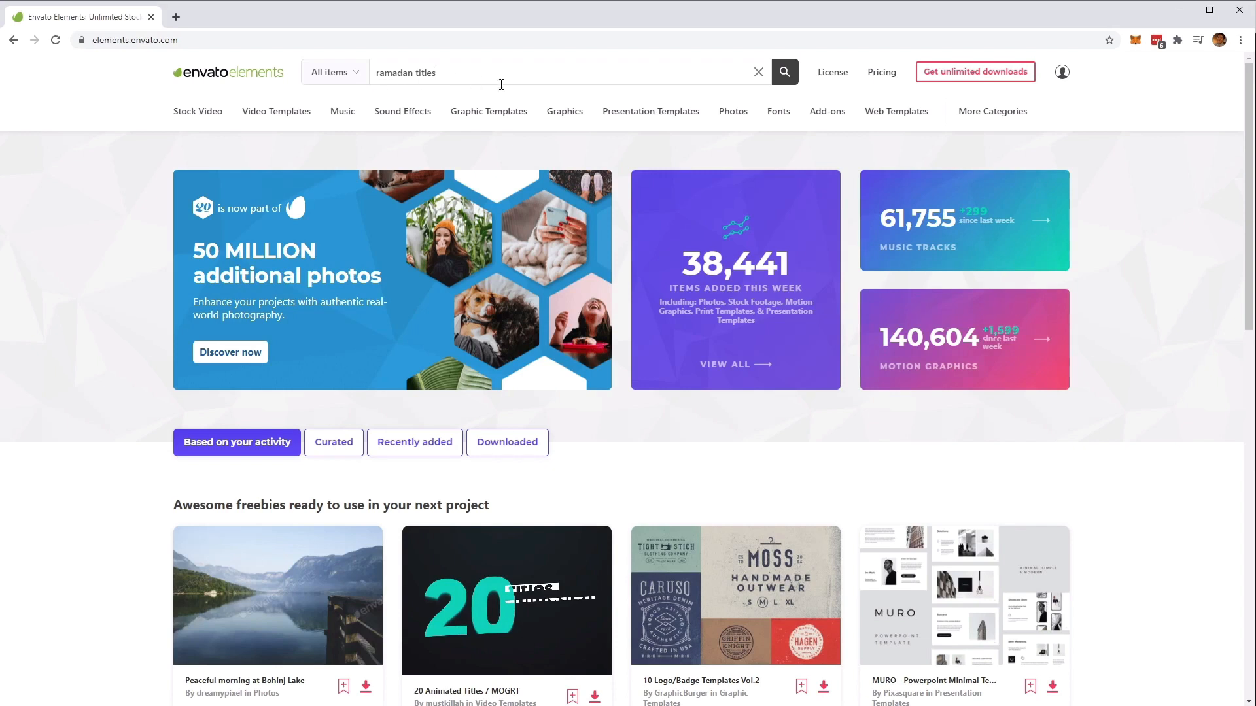
# Search for "ramadan titles" within the Video Templates category
pyautogui.click(357, 80)
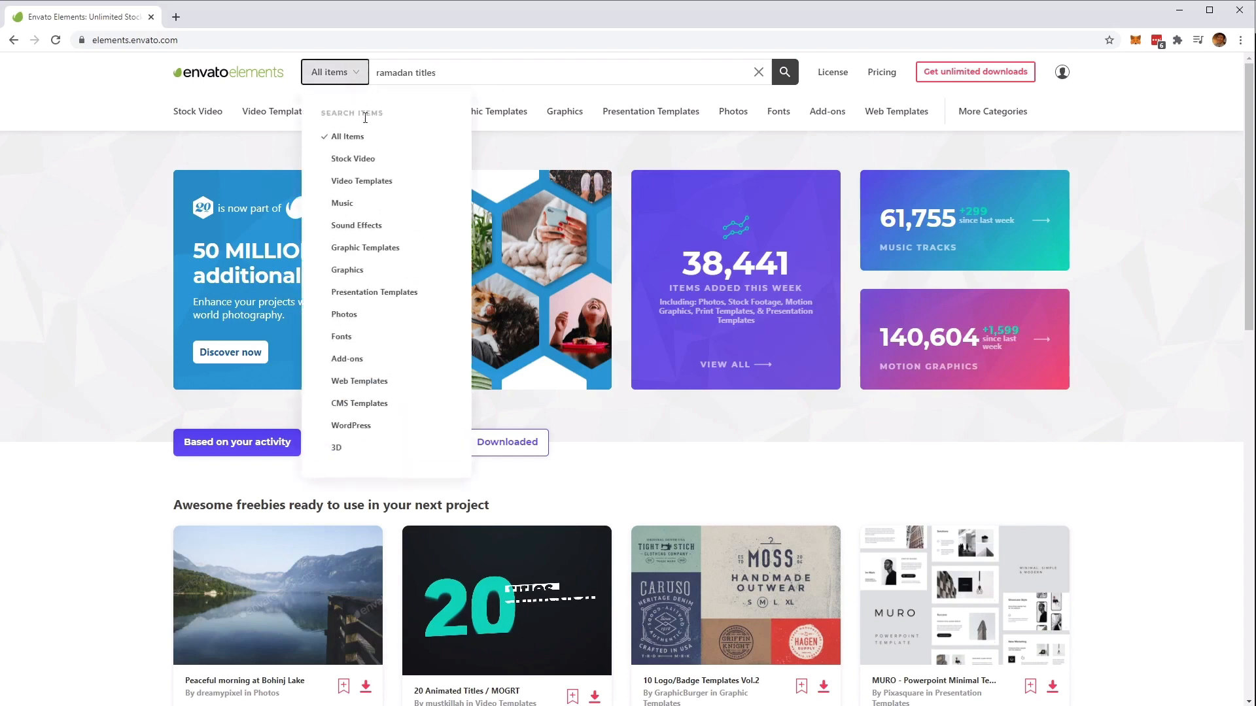
pyautogui.click(378, 185)
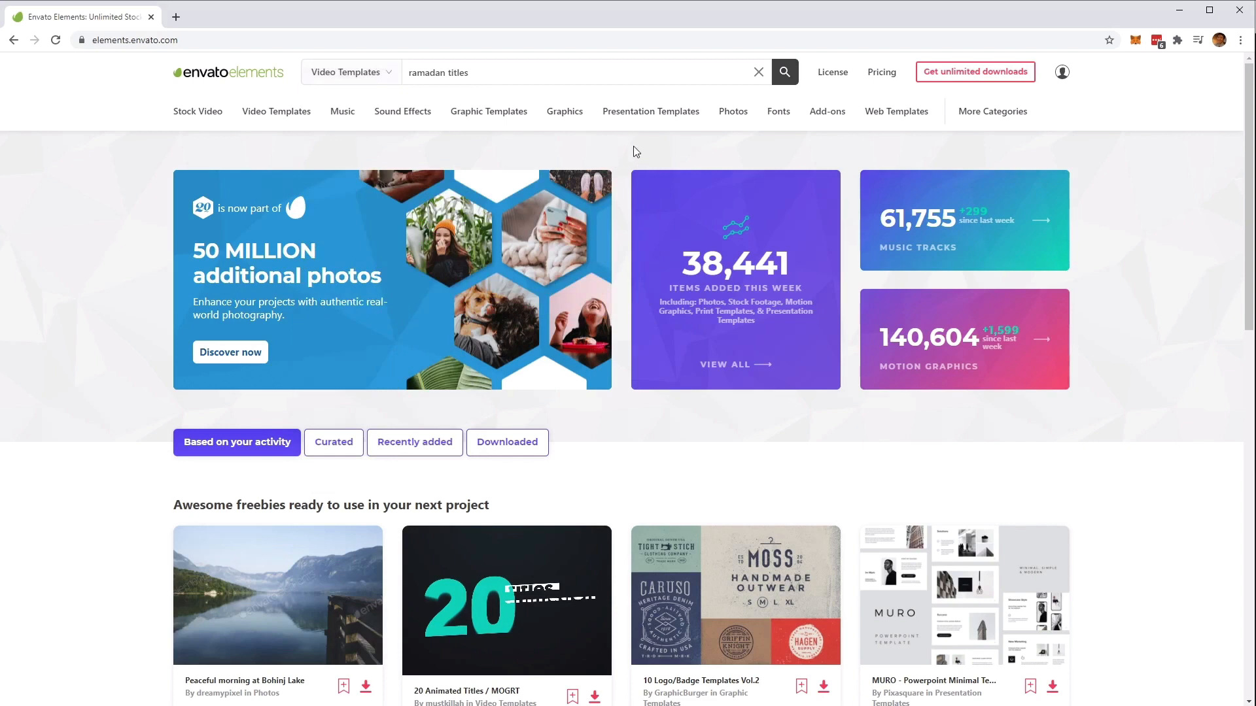
pyautogui.click(785, 75)
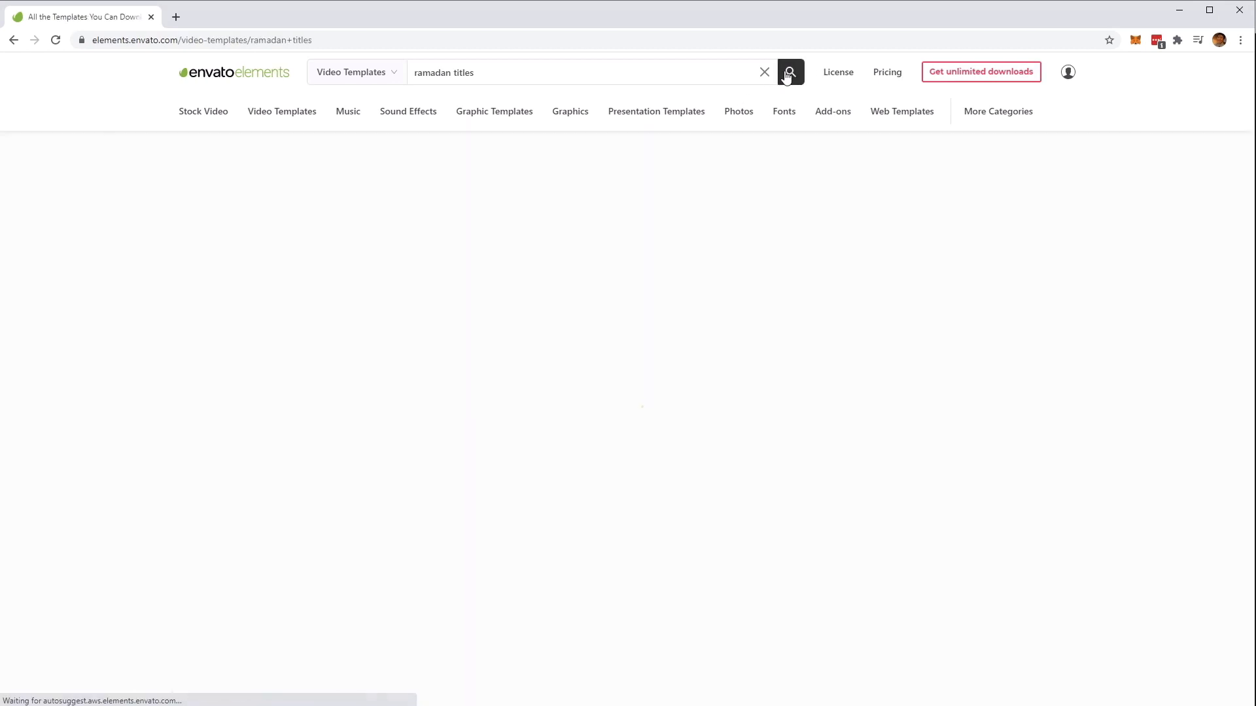
# Open the Ramadan Titles template's item page and play its preview video
pyautogui.moveTo(481, 336)
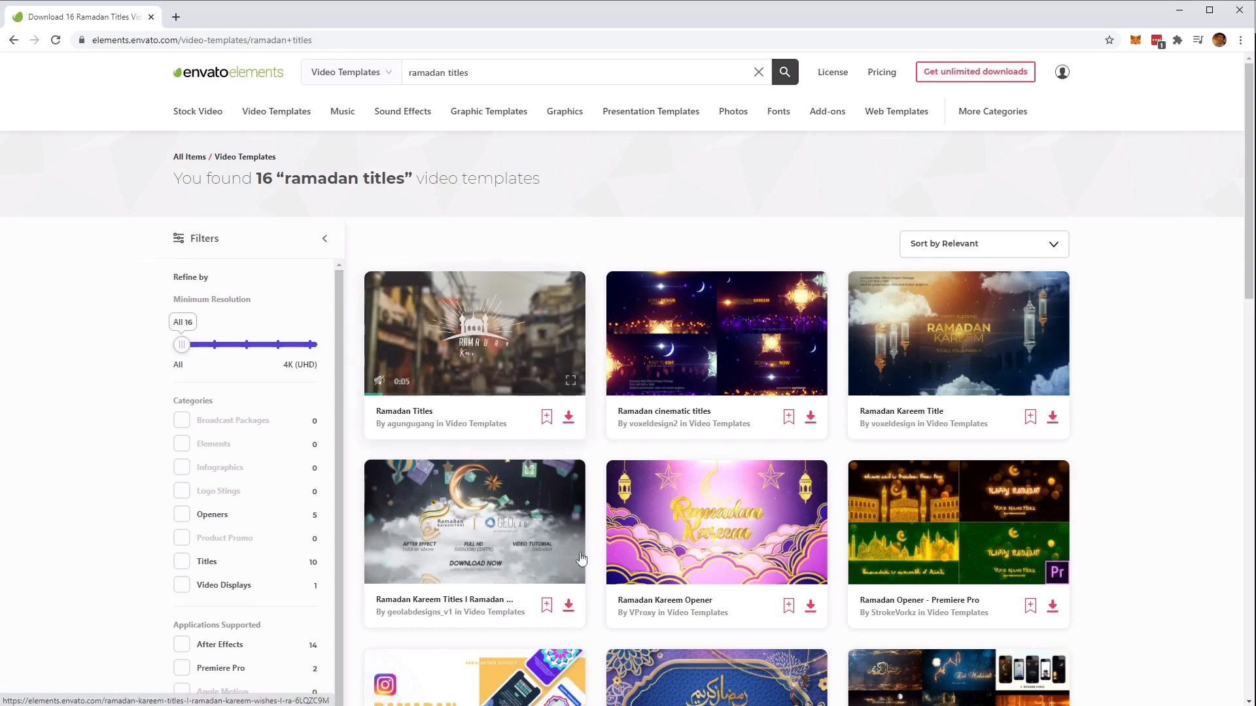
pyautogui.click(503, 323)
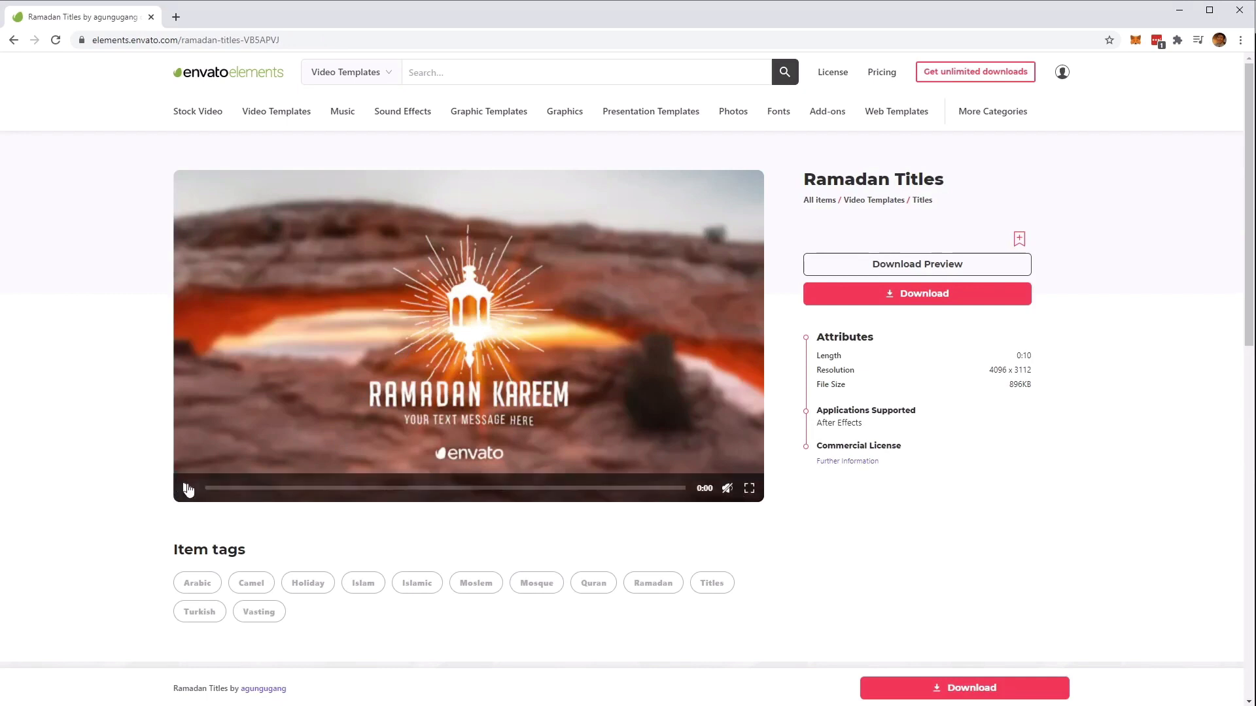
pyautogui.click(188, 488)
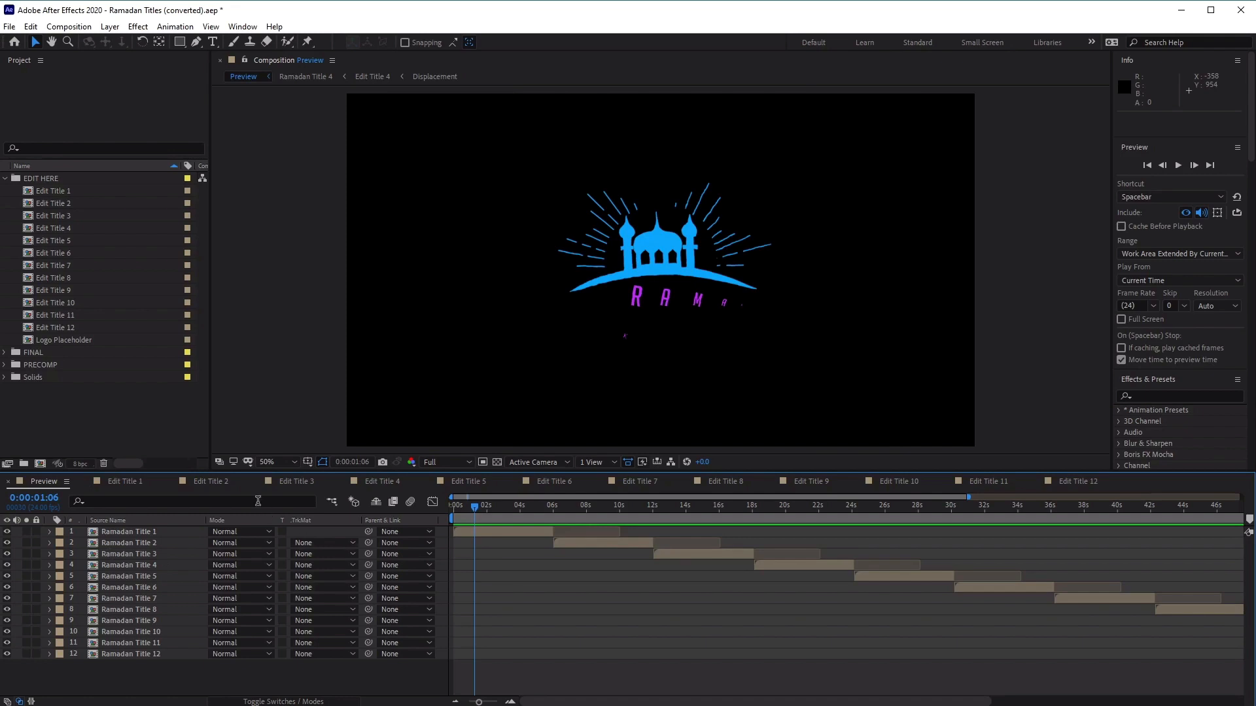
# In After Effects, look through the Edit Title 1, 2 and 3 compositions and return to the Preview composition
pyautogui.click(122, 482)
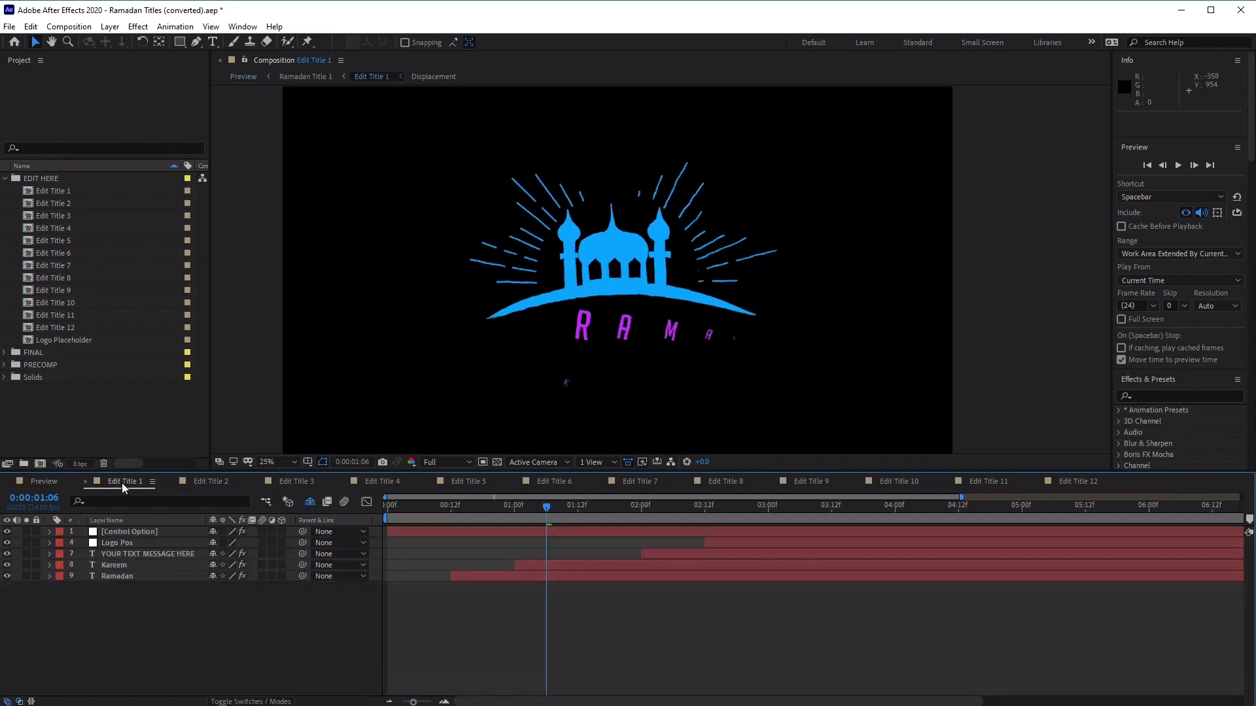
pyautogui.click(210, 482)
pyautogui.click(295, 484)
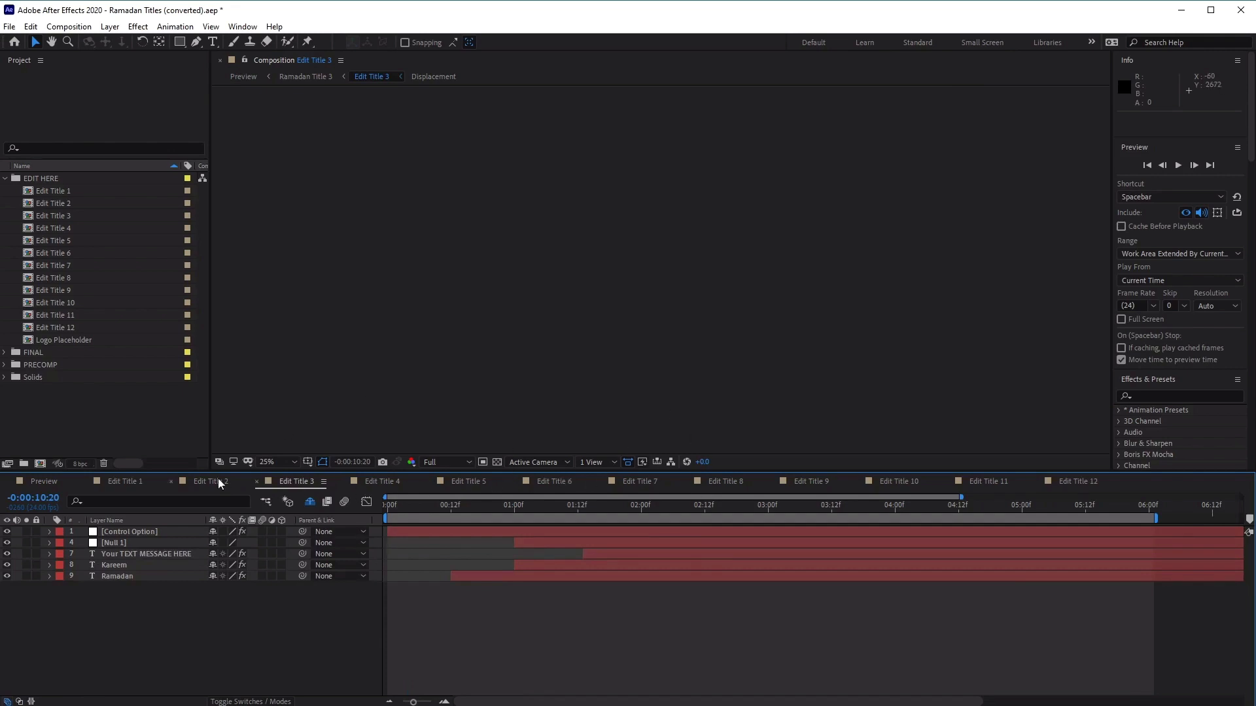
pyautogui.click(44, 484)
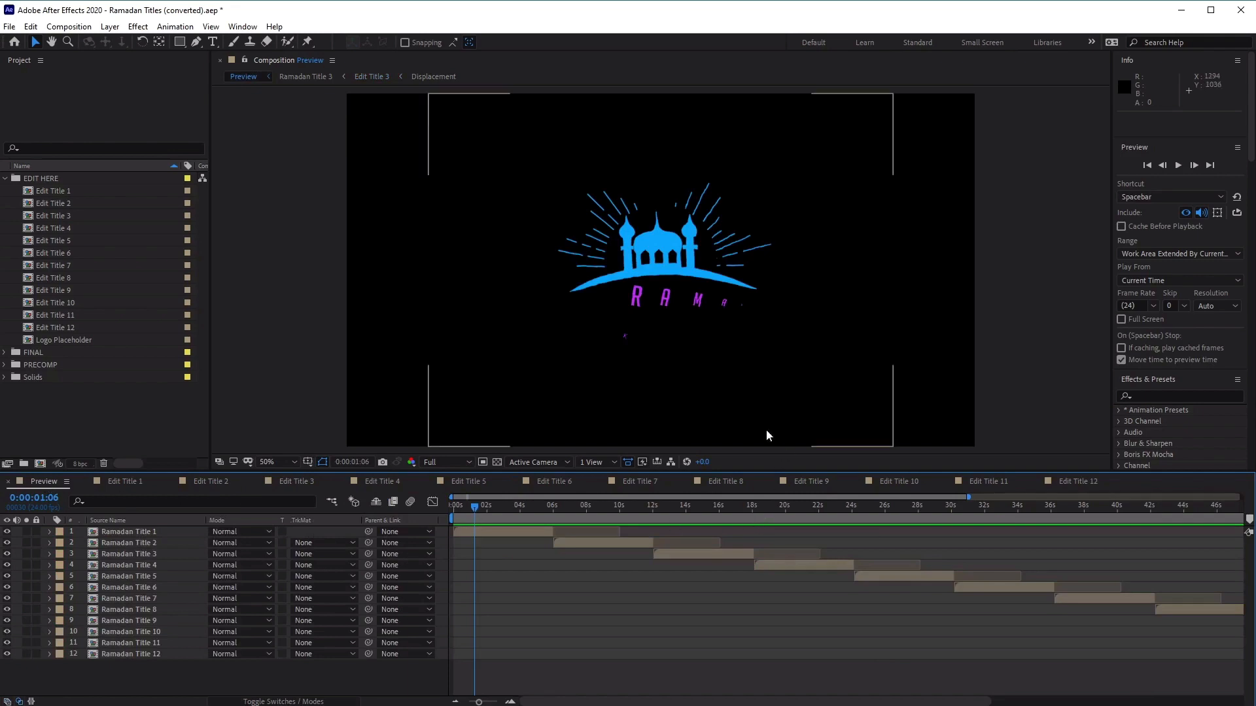
# Scrub the Preview composition through the first title and into the second, to 0:00:06:11
pyautogui.click(480, 511)
pyautogui.moveTo(480, 511); pyautogui.dragTo(505, 511)
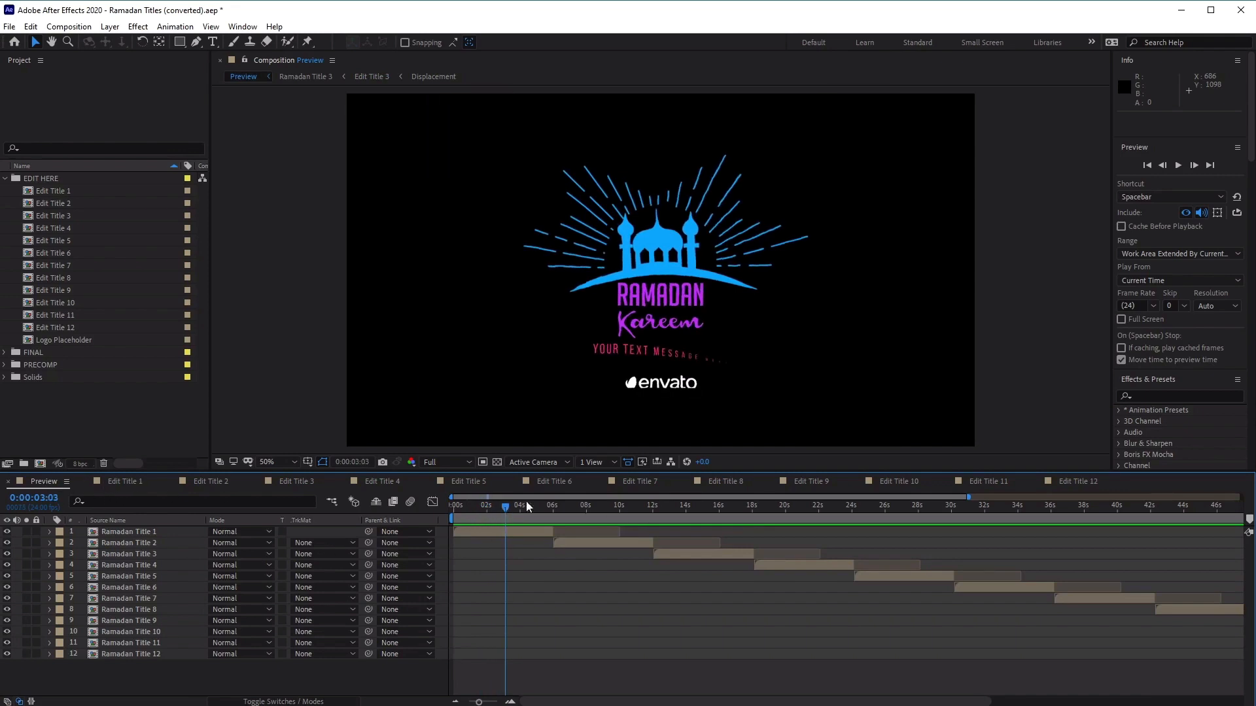
pyautogui.moveTo(507, 510); pyautogui.dragTo(561, 511)
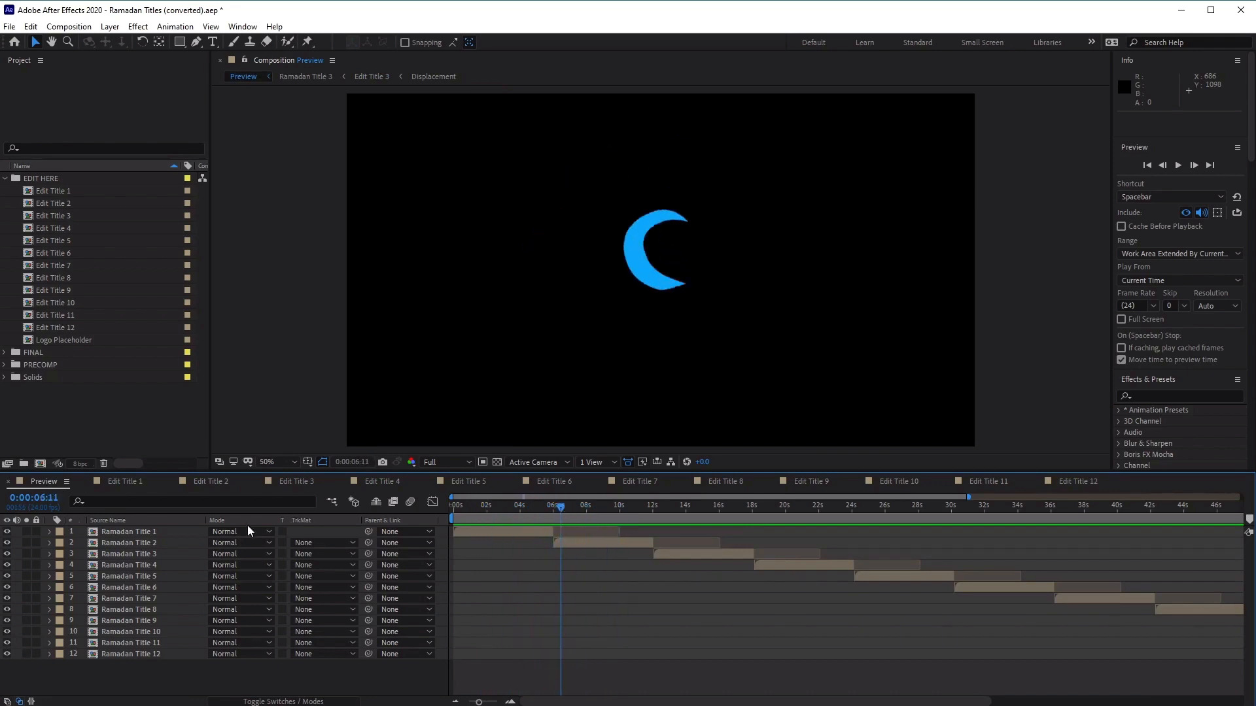
# Look over the Preview composition's layers from Ramadan Title 1 to Ramadan Title 12
pyautogui.click(157, 536)
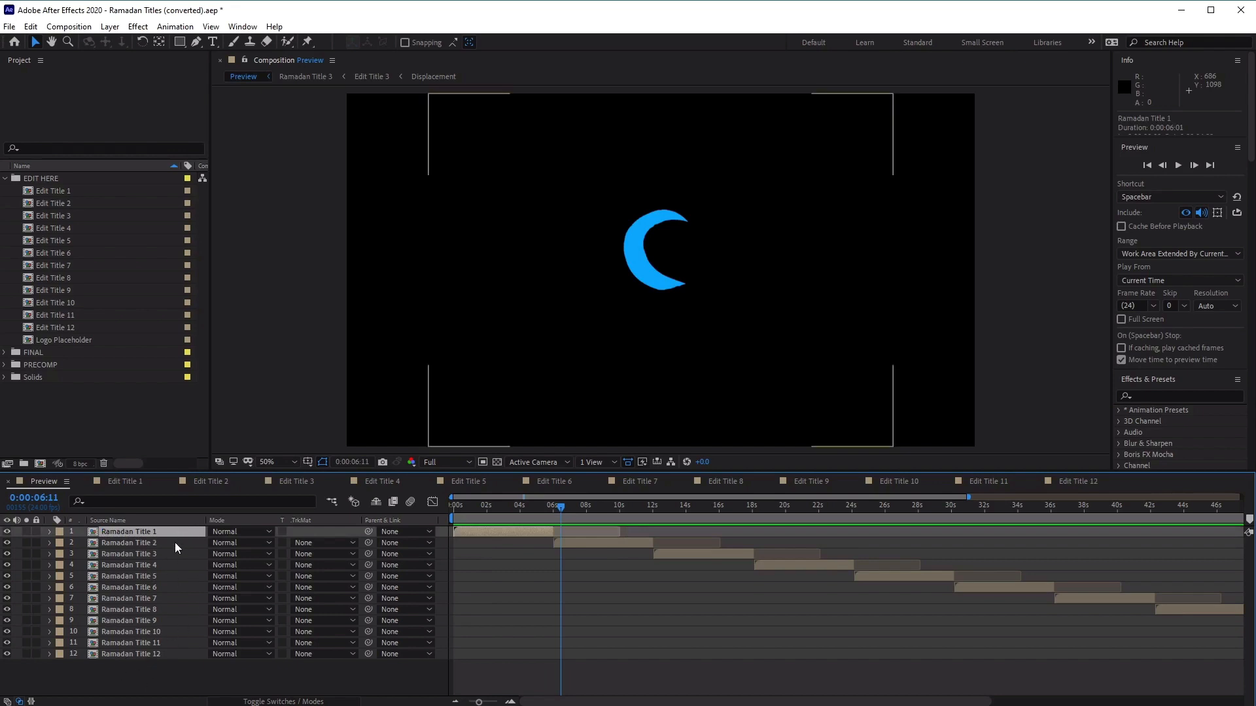
pyautogui.click(176, 544)
pyautogui.click(175, 534)
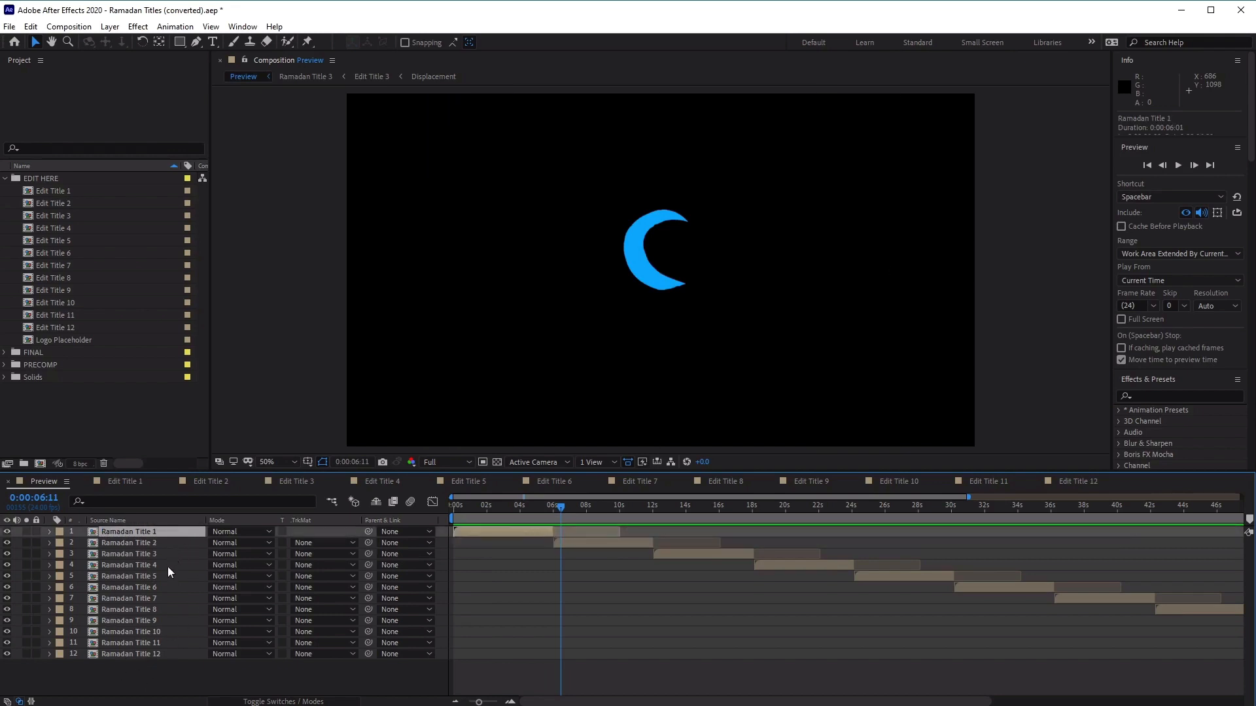
pyautogui.click(167, 656)
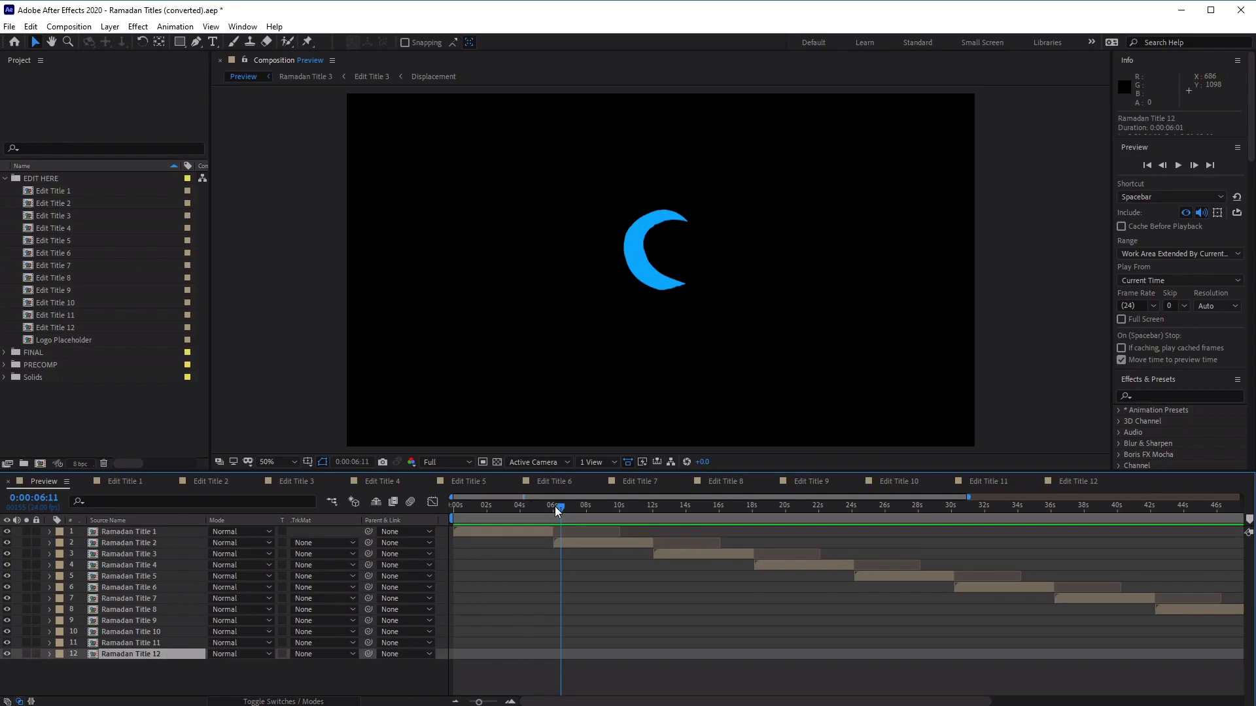
# Scrub the Preview composition from the start through the title designs and stop on Ramadan Title 10 at 0:00:57:12
pyautogui.moveTo(556, 508); pyautogui.dragTo(511, 508)
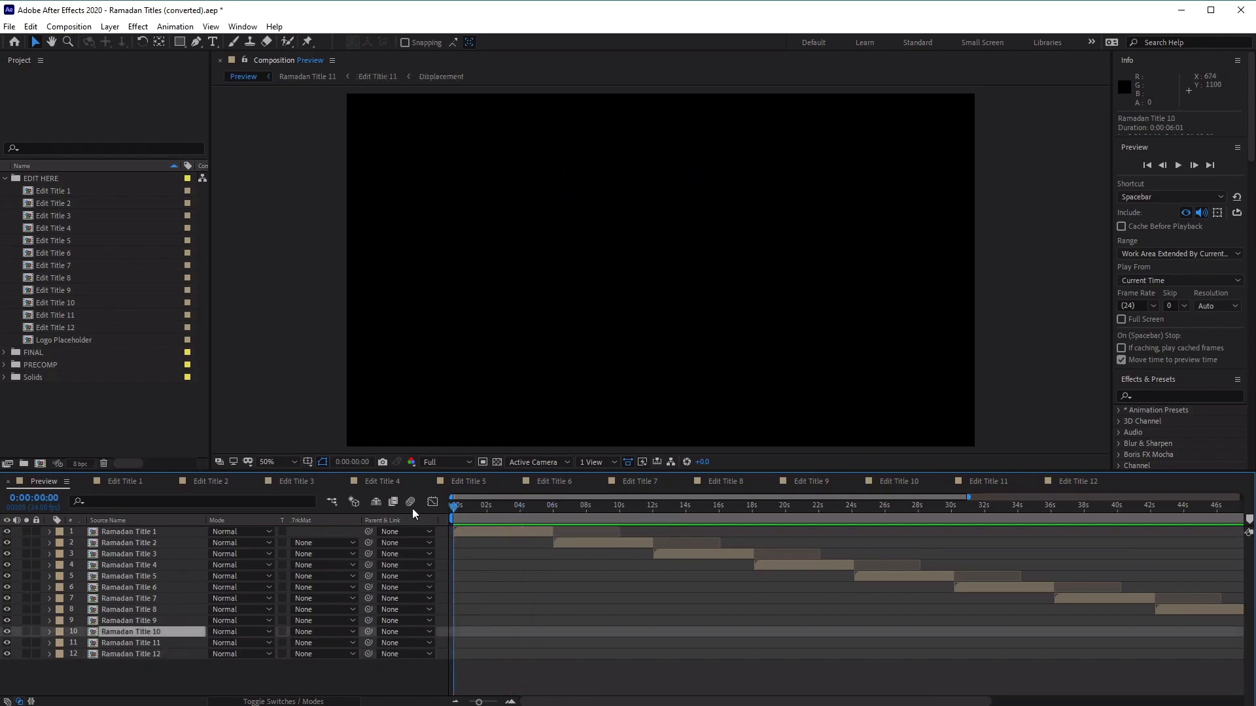
pyautogui.moveTo(454, 507); pyautogui.dragTo(1226, 482)
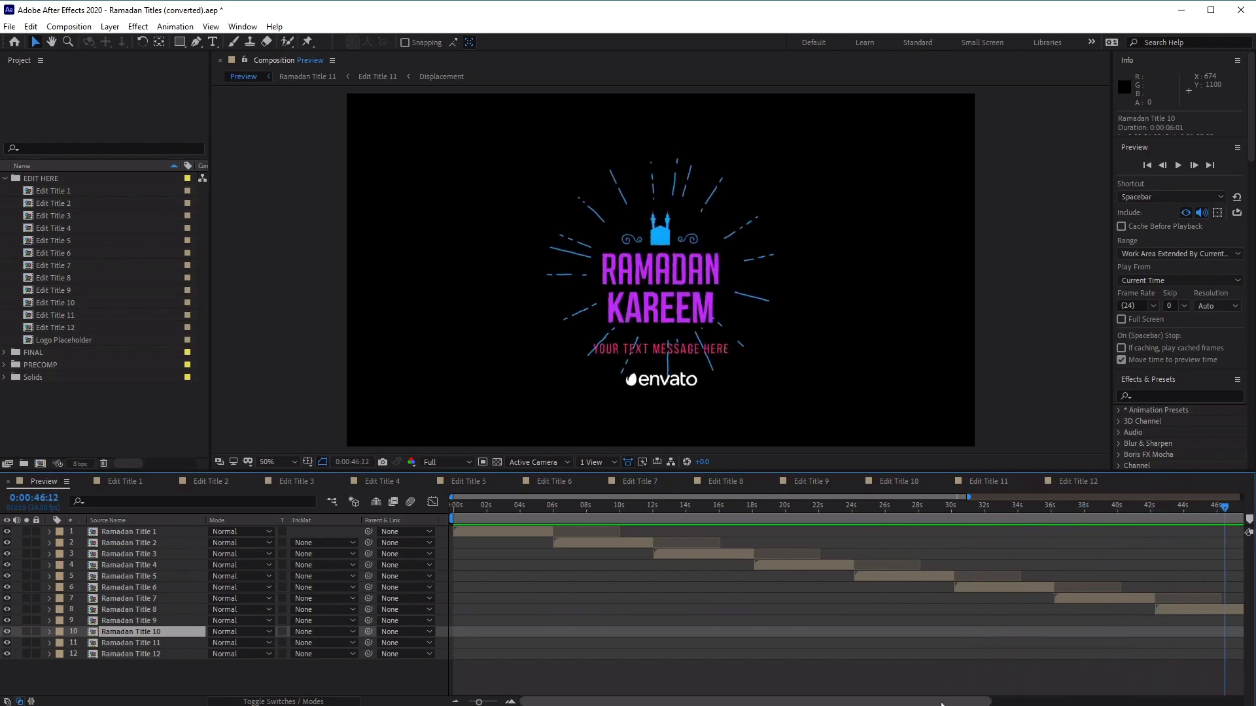
pyautogui.moveTo(945, 702); pyautogui.dragTo(1196, 702)
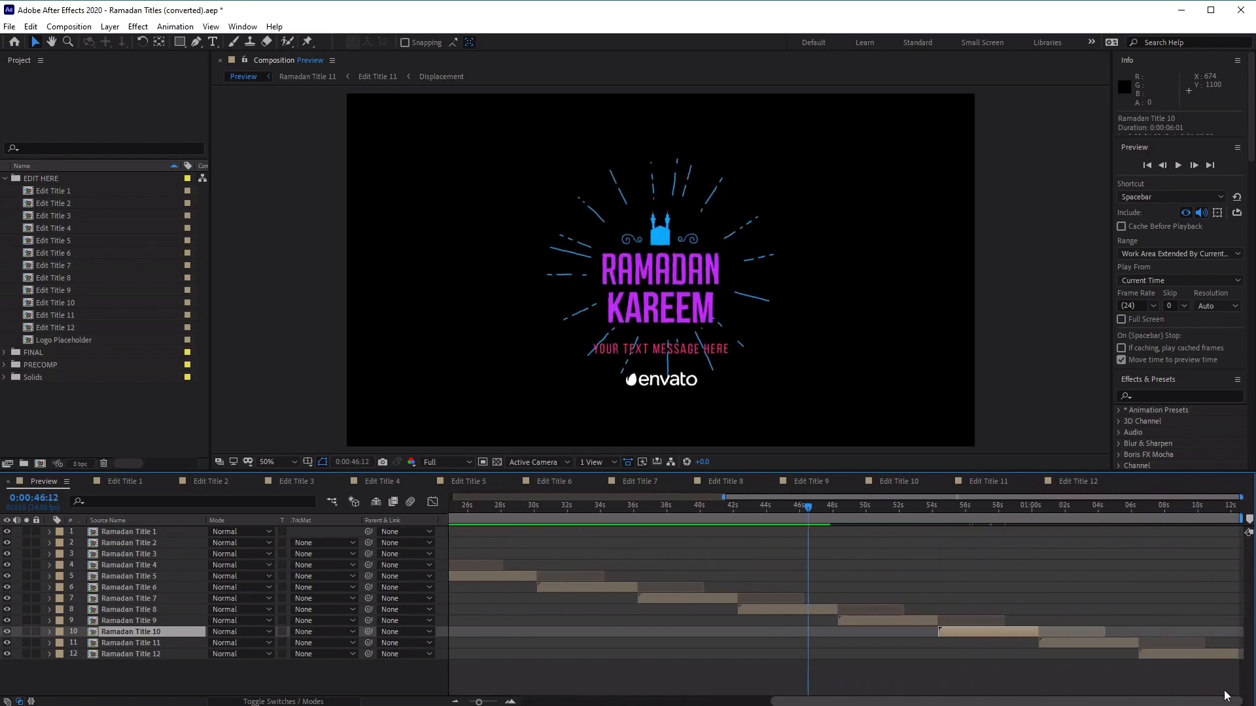
pyautogui.click(1003, 512)
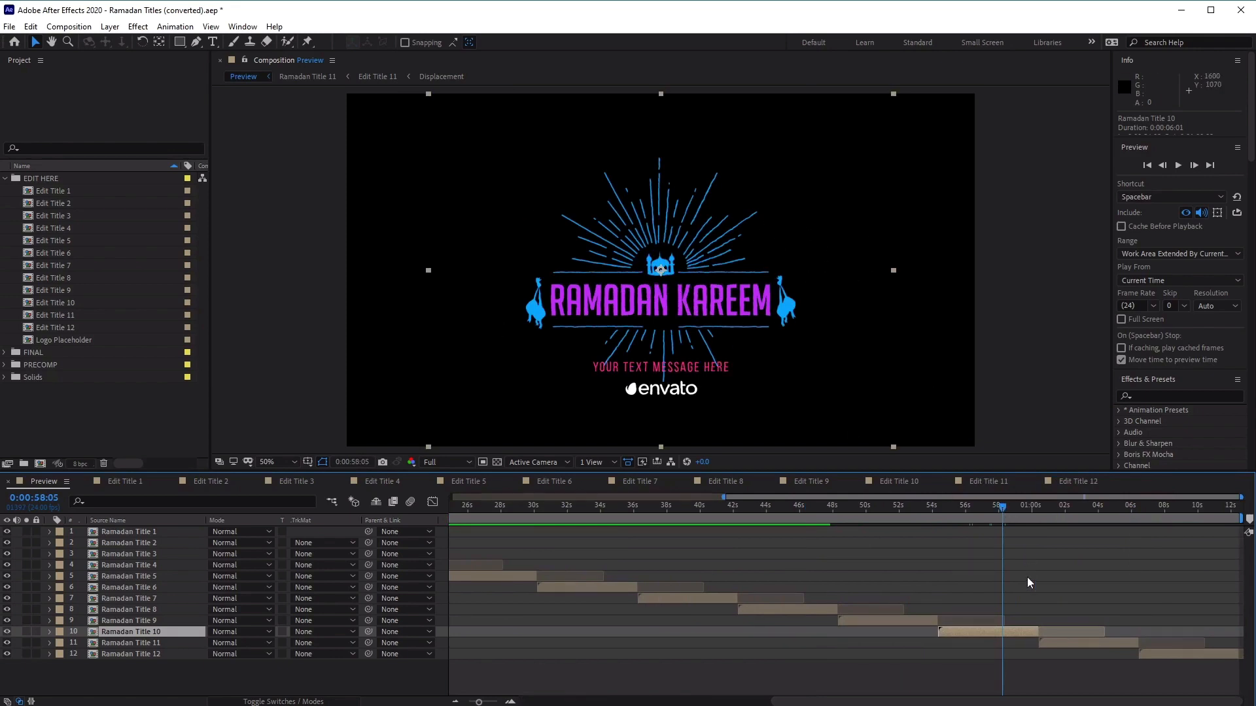
pyautogui.moveTo(996, 512)
pyautogui.mouseDown()
pyautogui.moveTo(843, 514)
pyautogui.moveTo(992, 518)
pyautogui.mouseUp()
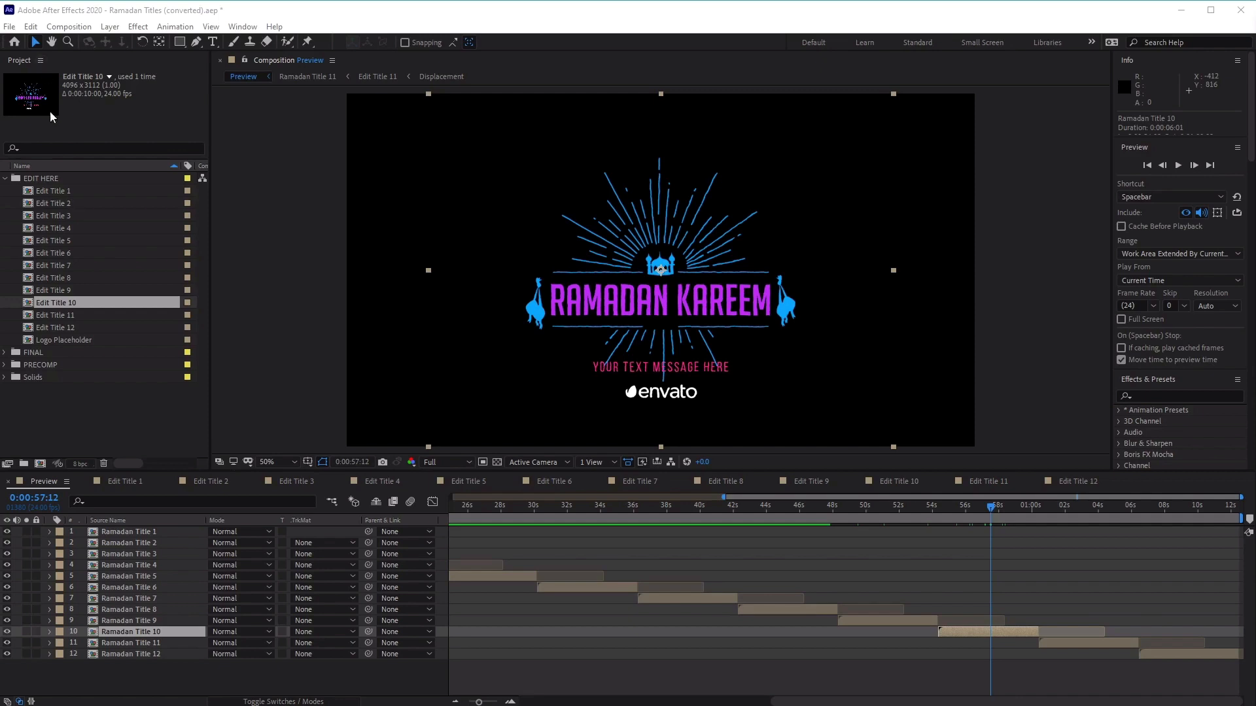
# Open the Edit Title 10 composition from the EDIT HERE folder and move the current time to 0:00:03:10
pyautogui.click(41, 179)
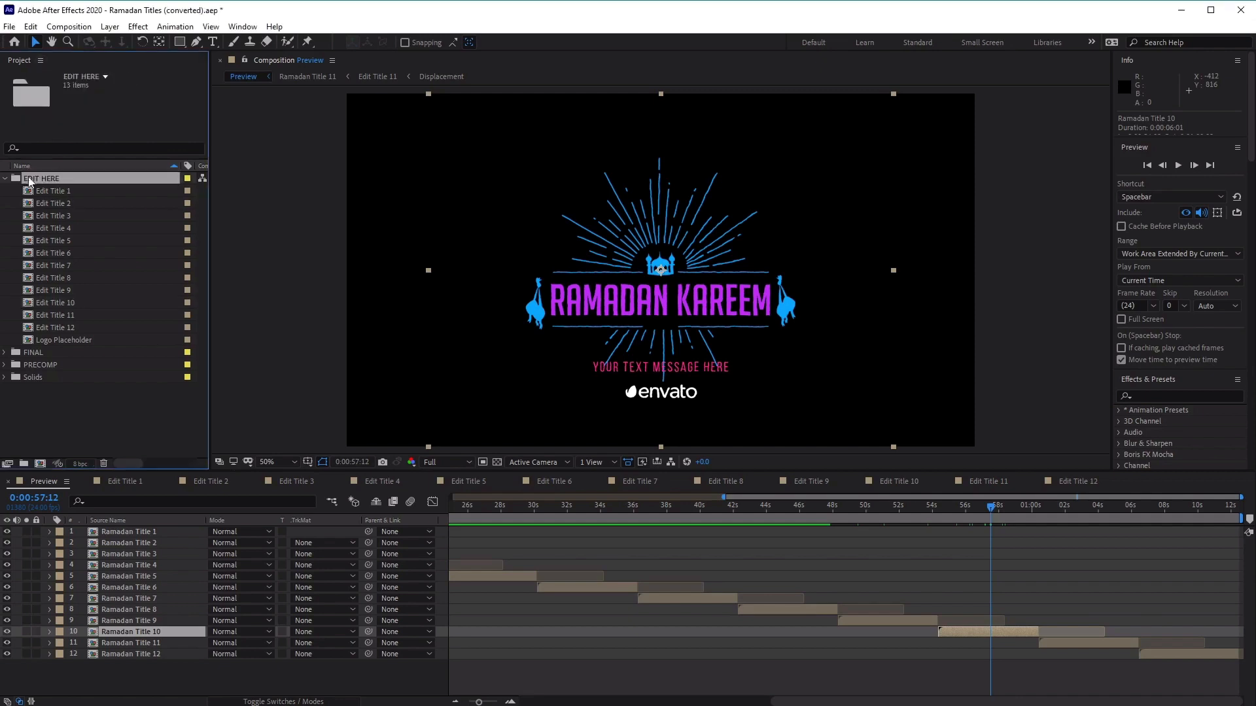
pyautogui.click(71, 192)
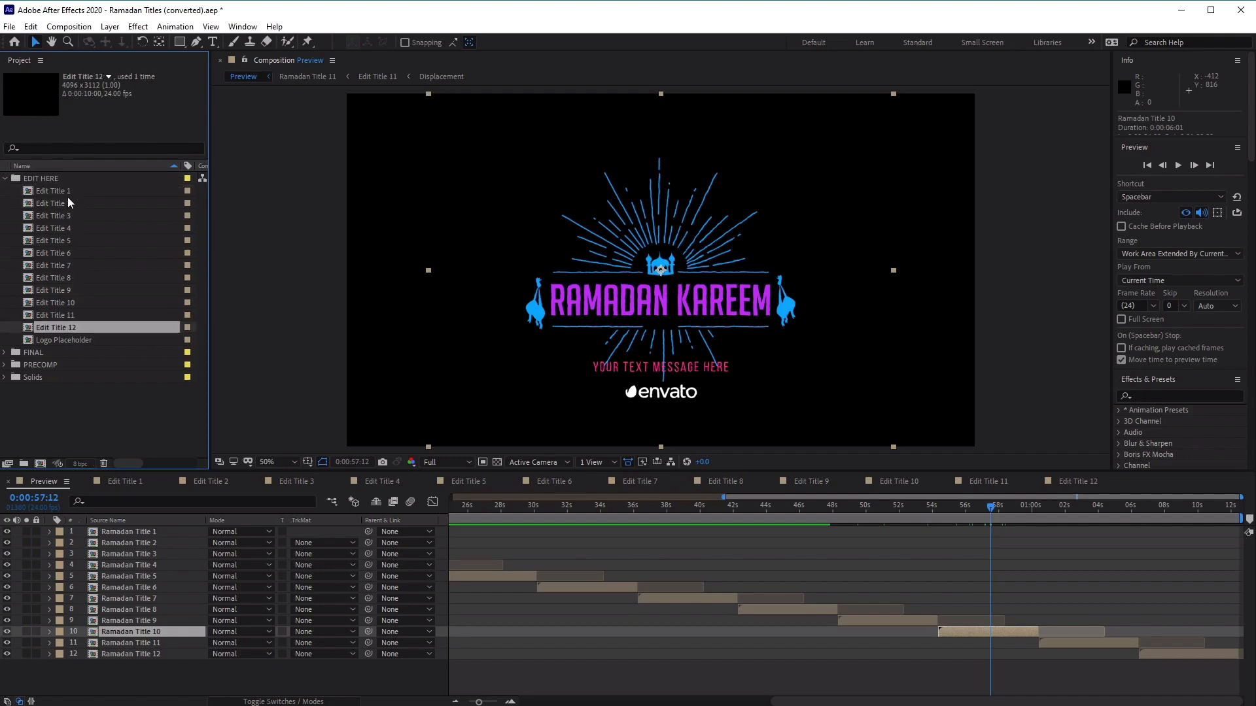
pyautogui.click(64, 329)
pyautogui.click(72, 192)
pyautogui.click(81, 328)
pyautogui.click(74, 304)
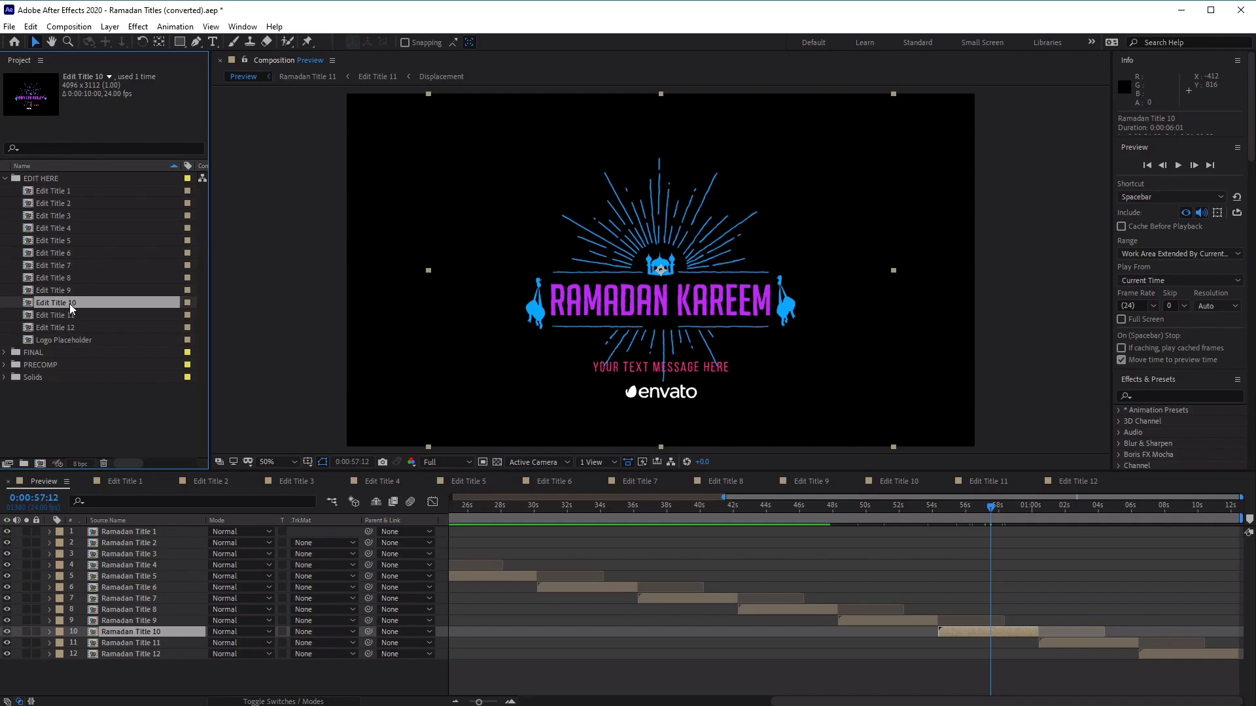
pyautogui.doubleClick(72, 306)
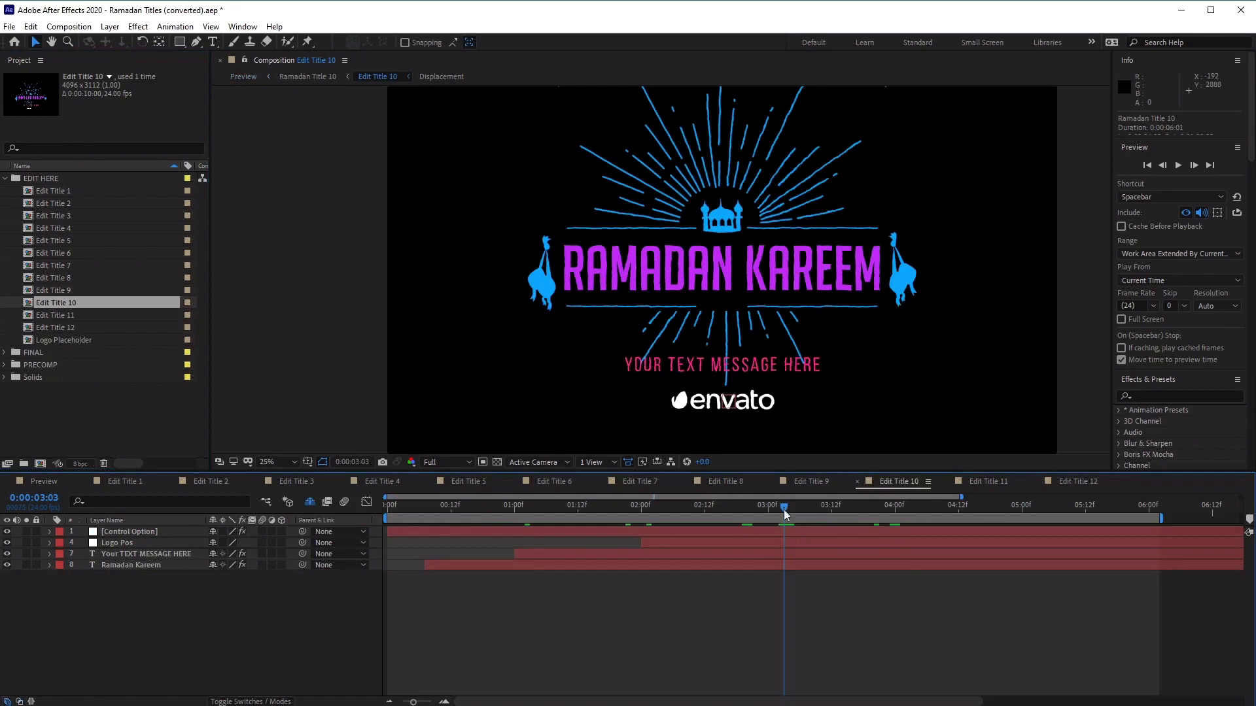
pyautogui.moveTo(784, 510); pyautogui.dragTo(694, 533)
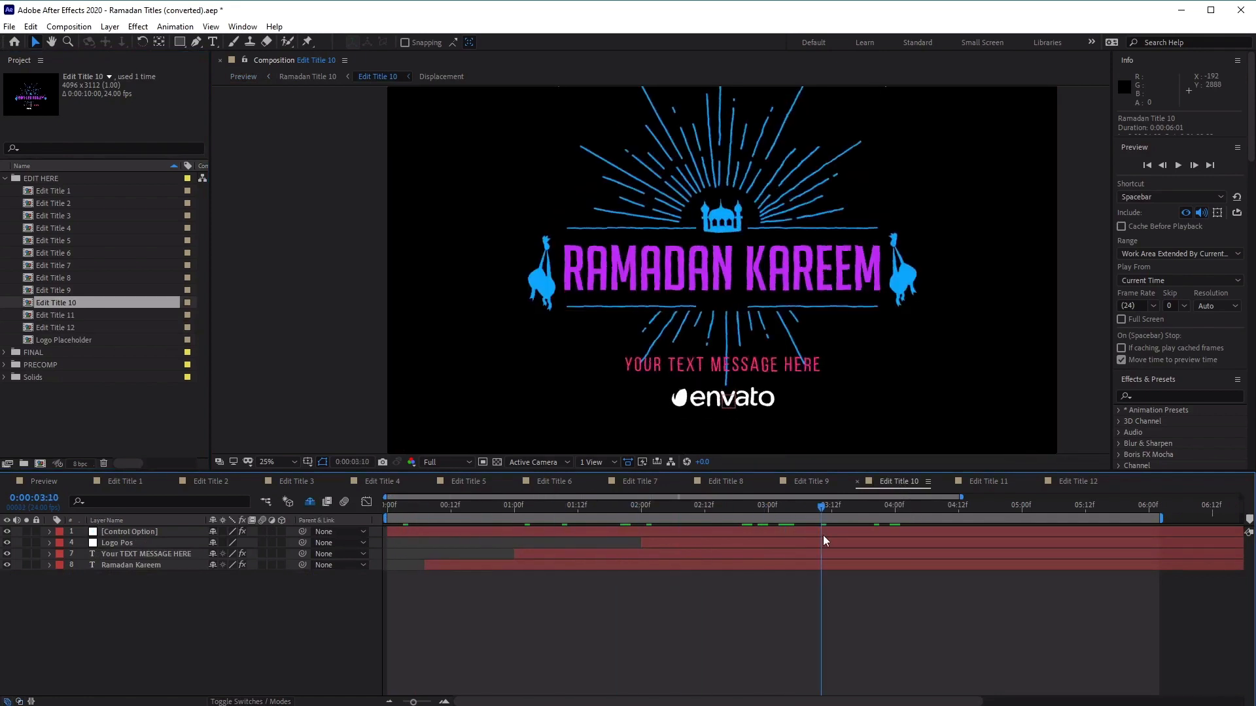
# Close all other Edit Title compositions, keeping only Preview and Edit Title 10 open
pyautogui.click(134, 483)
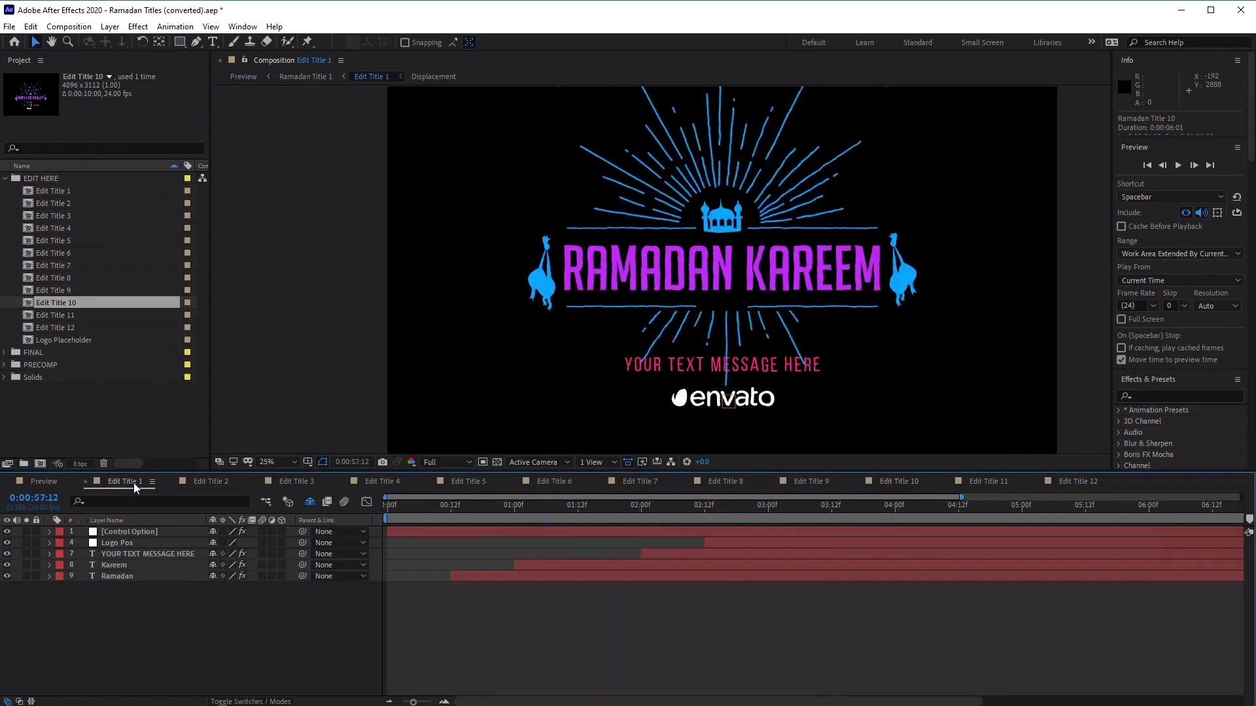
pyautogui.click(88, 482)
pyautogui.click(87, 482)
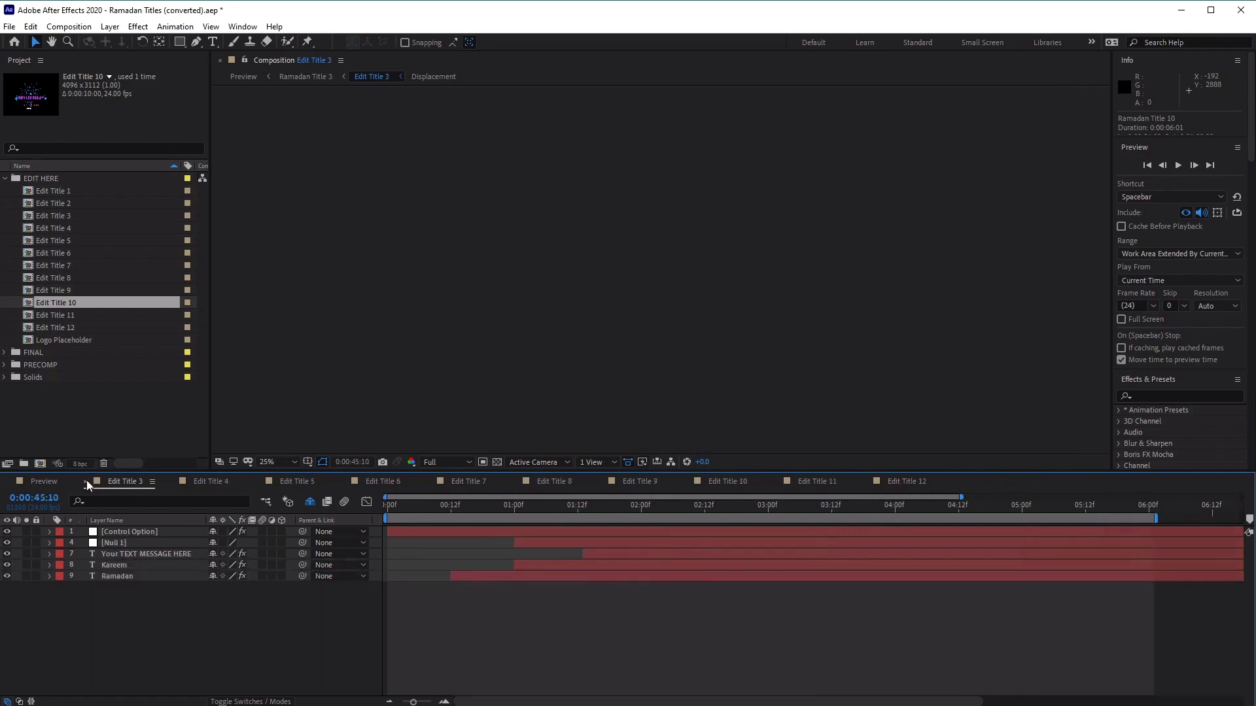
pyautogui.click(88, 482)
pyautogui.click(88, 482)
pyautogui.click(87, 482)
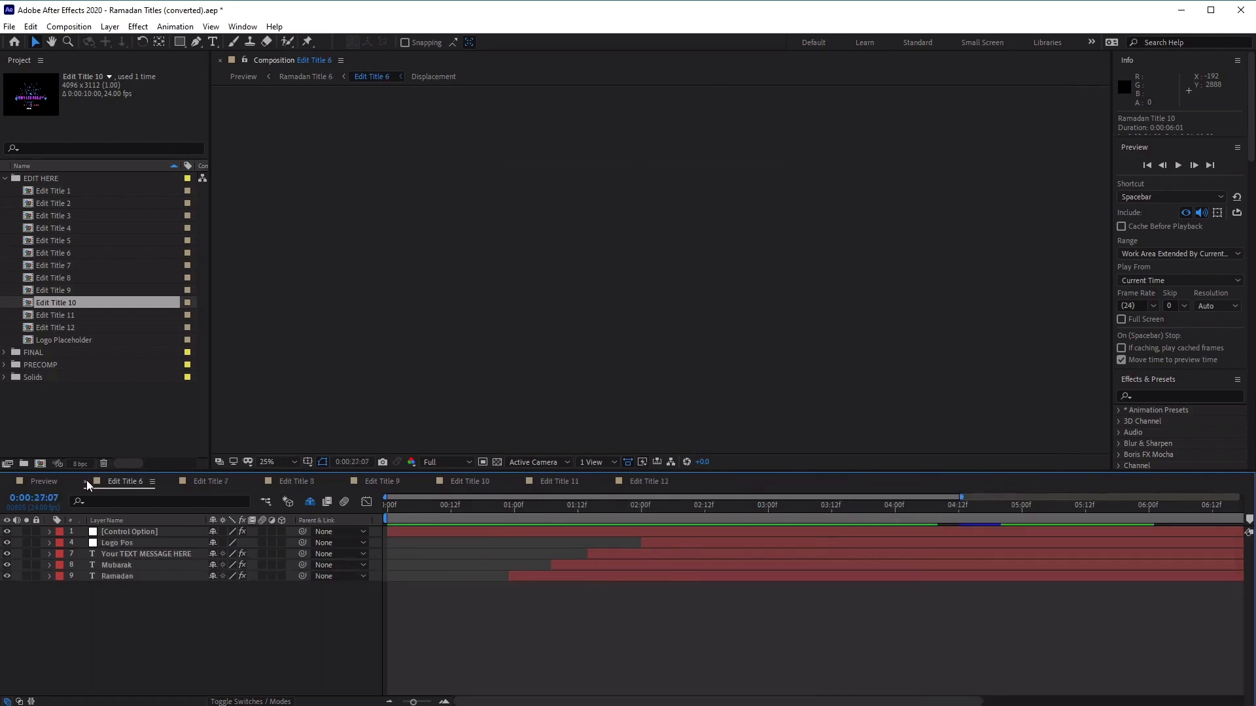
pyautogui.click(87, 482)
pyautogui.click(88, 482)
pyautogui.click(88, 482)
pyautogui.click(87, 482)
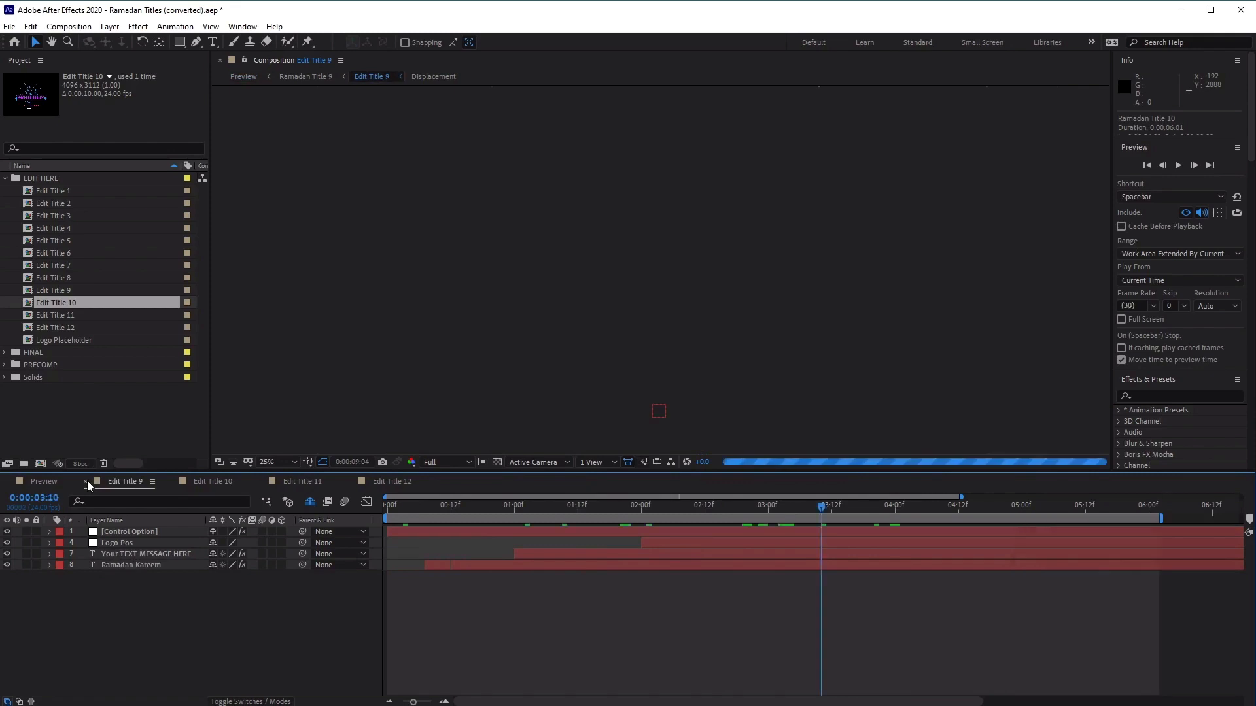
pyautogui.click(219, 482)
pyautogui.click(174, 482)
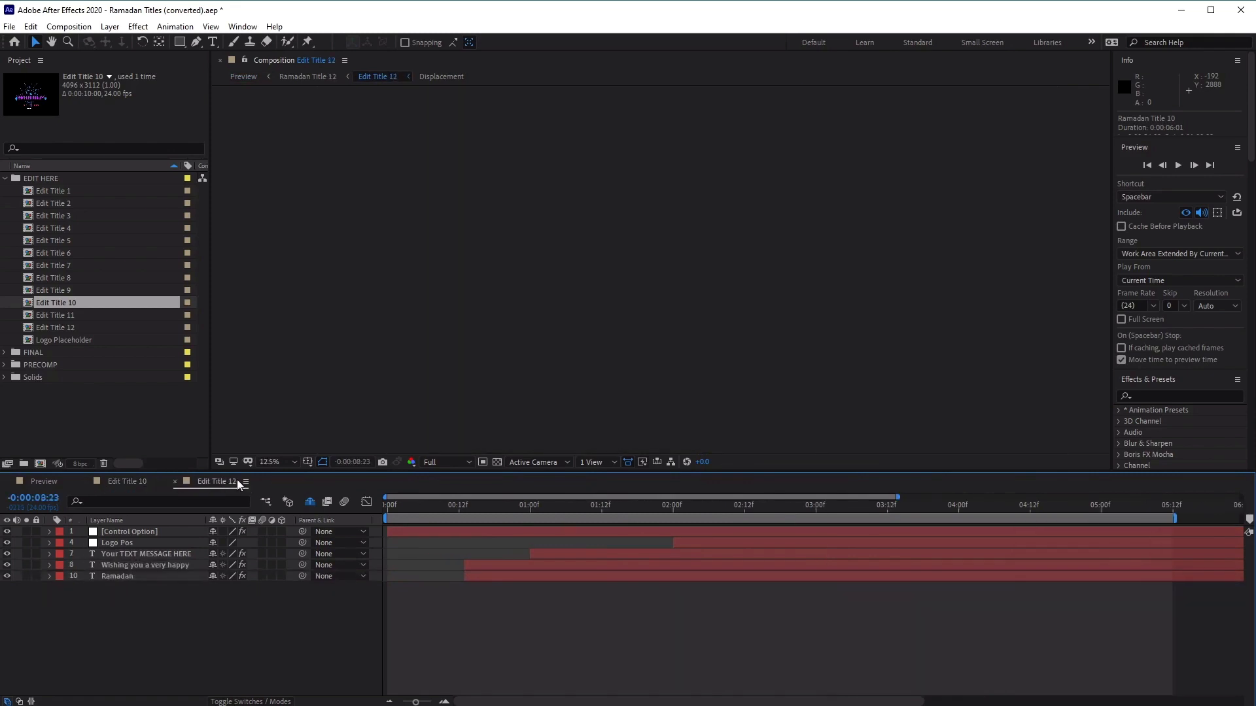
pyautogui.click(174, 482)
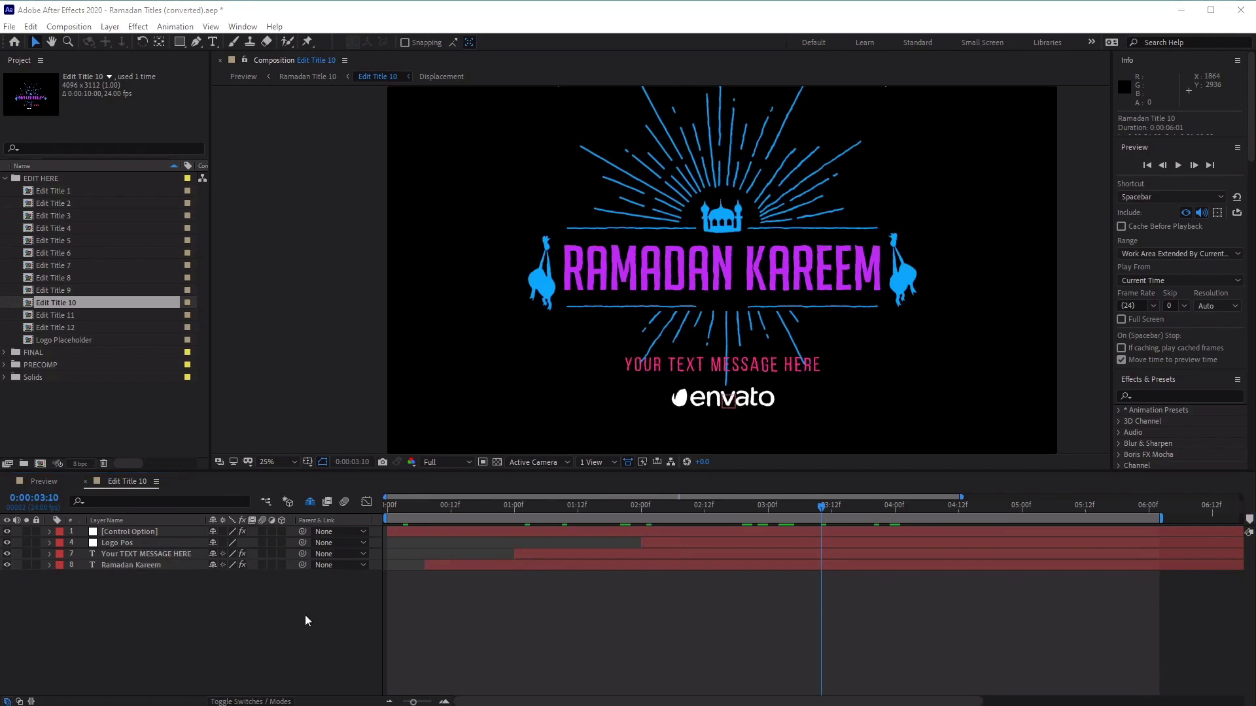
# Switch to the Standard workspace and show the effect controls of the Control Option layer in Edit Title 10
pyautogui.click(152, 532)
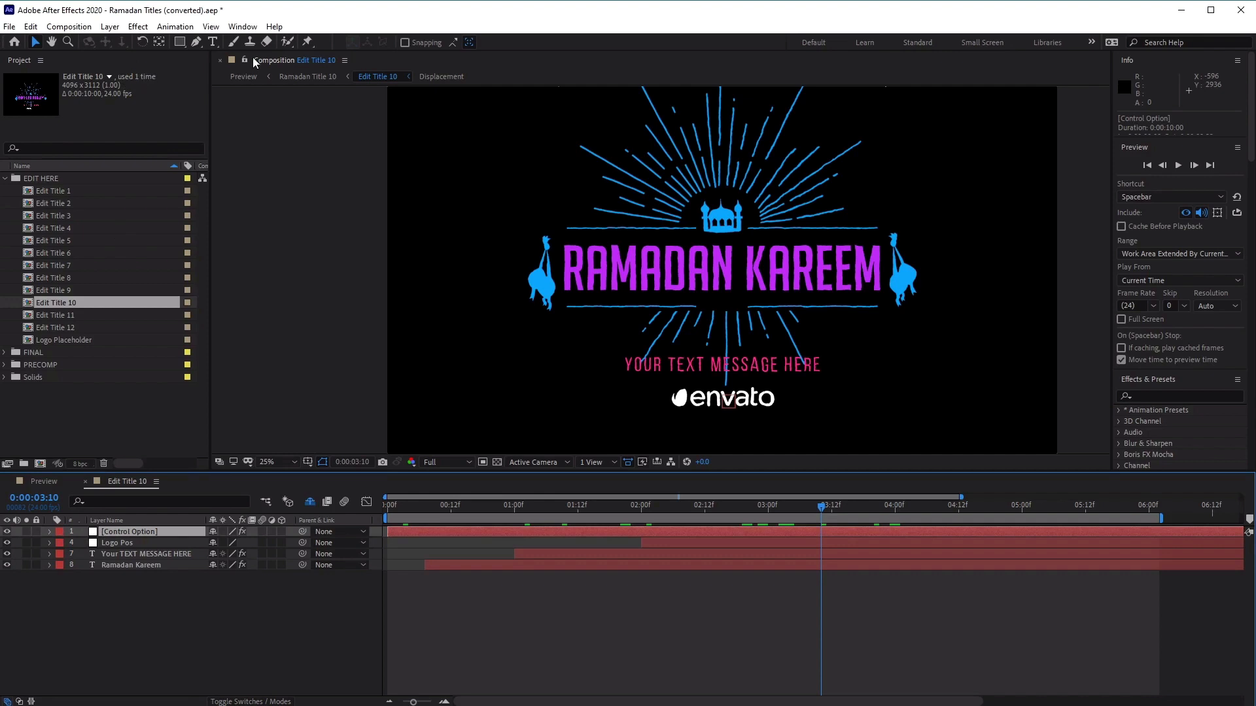
pyautogui.click(243, 29)
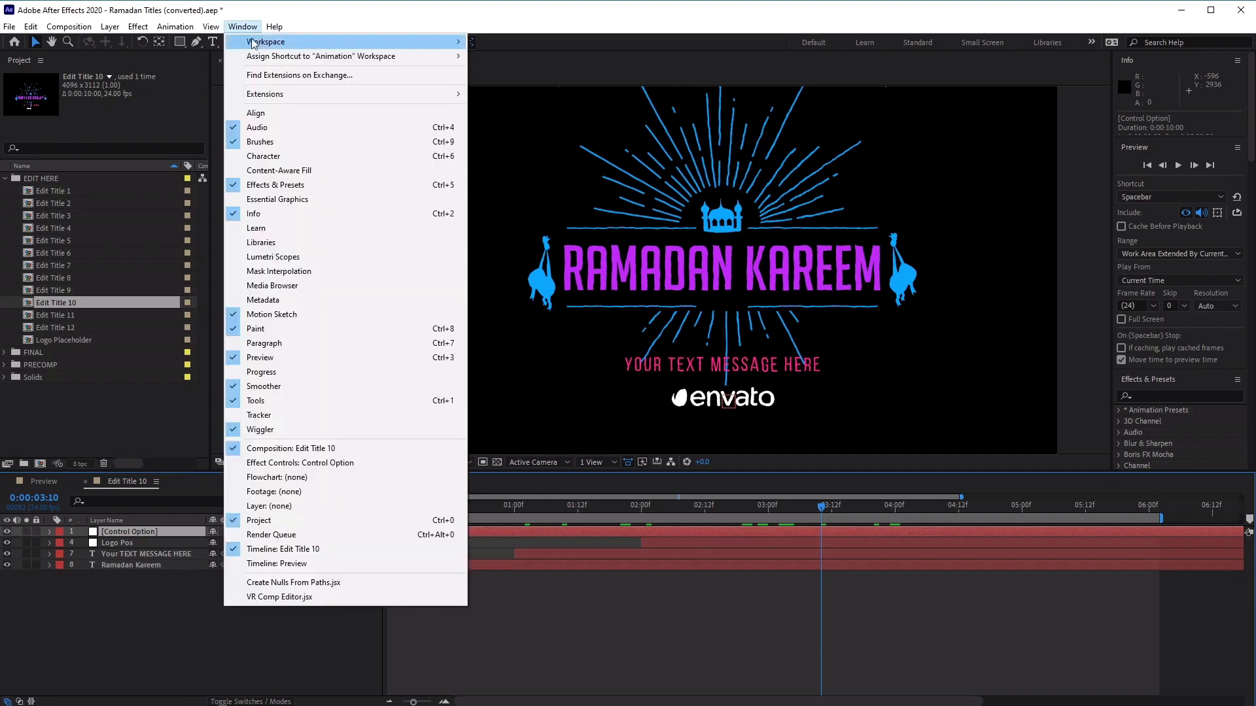
pyautogui.moveTo(261, 44)
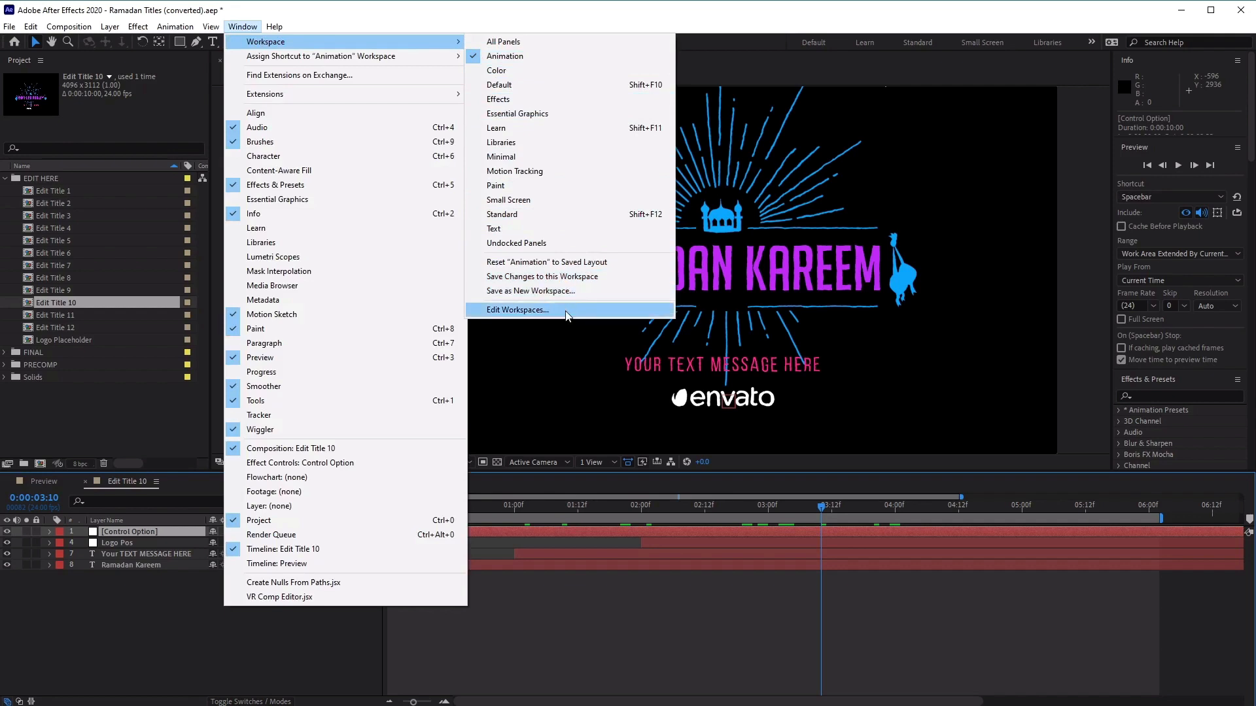
pyautogui.click(603, 213)
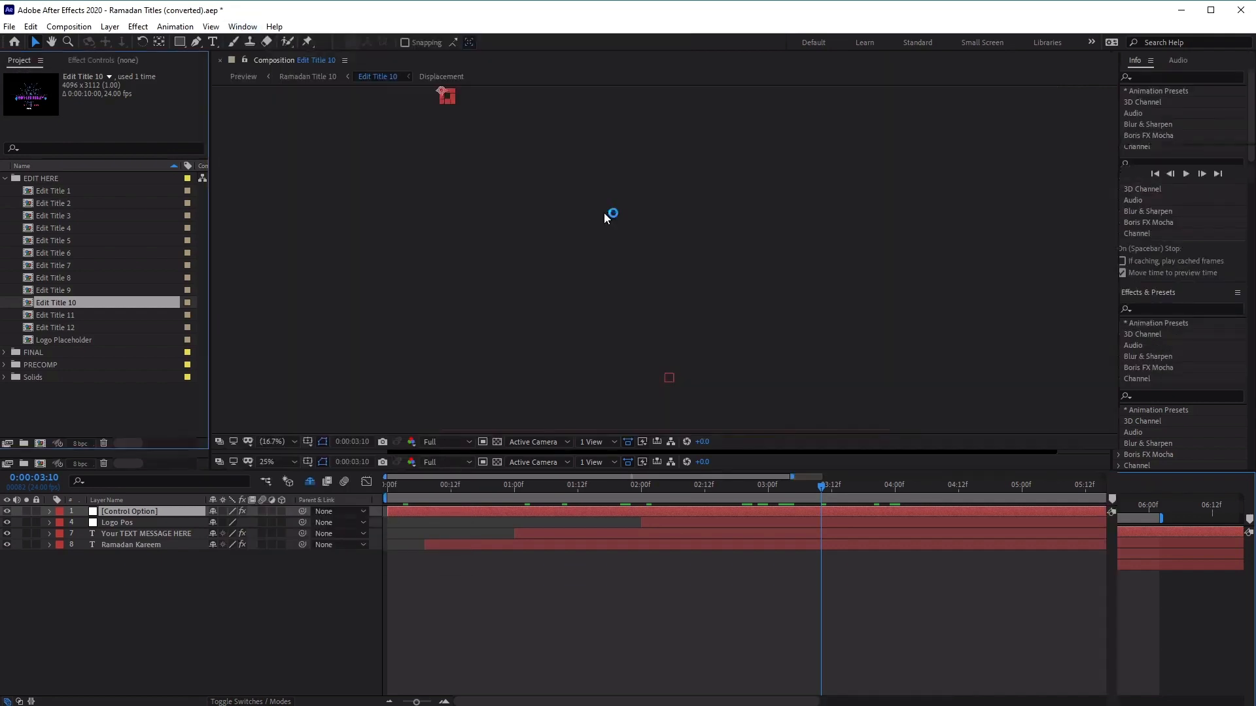
pyautogui.click(101, 61)
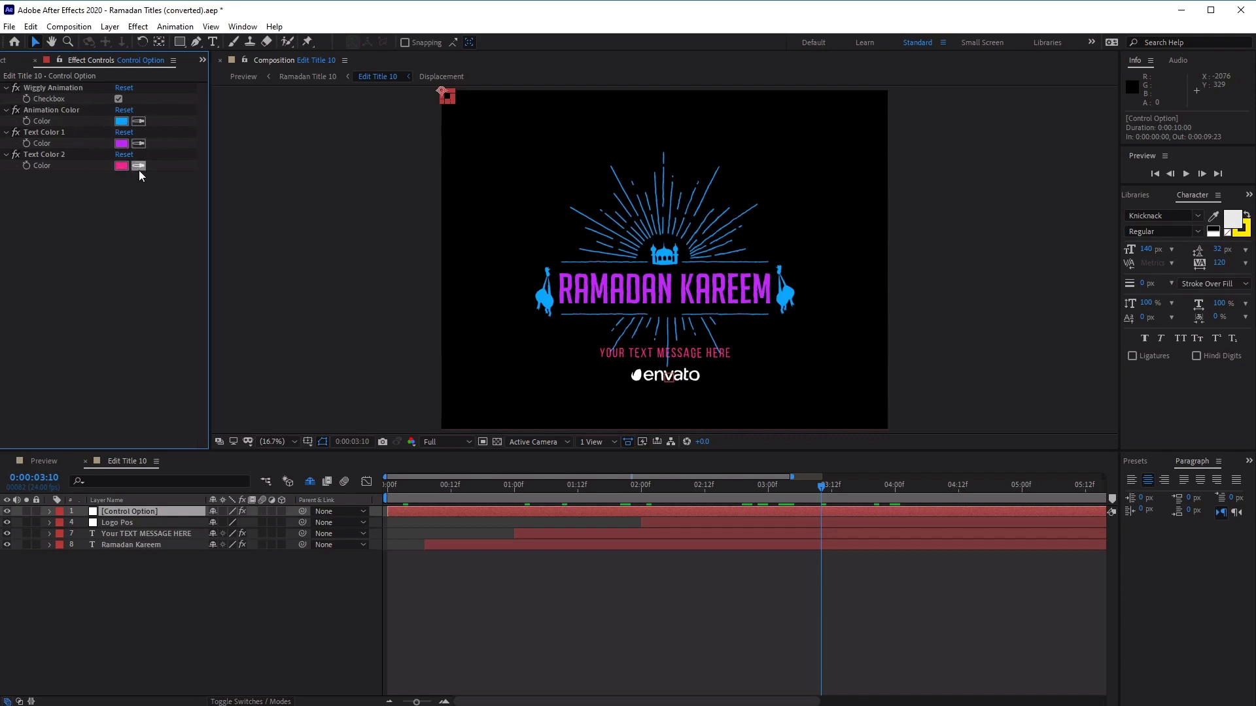
# Turn off Wiggly Animation on the Control Option layer and preview the title animation from the start
pyautogui.click(119, 99)
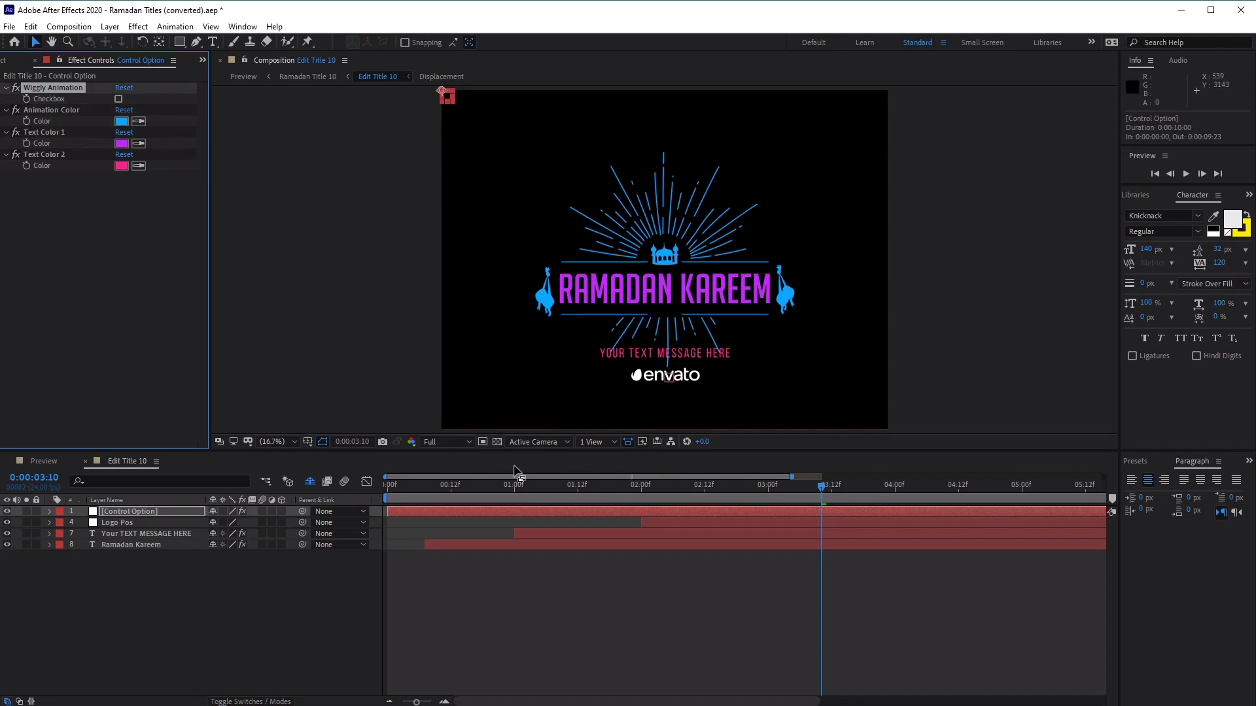
pyautogui.moveTo(519, 487); pyautogui.dragTo(257, 500)
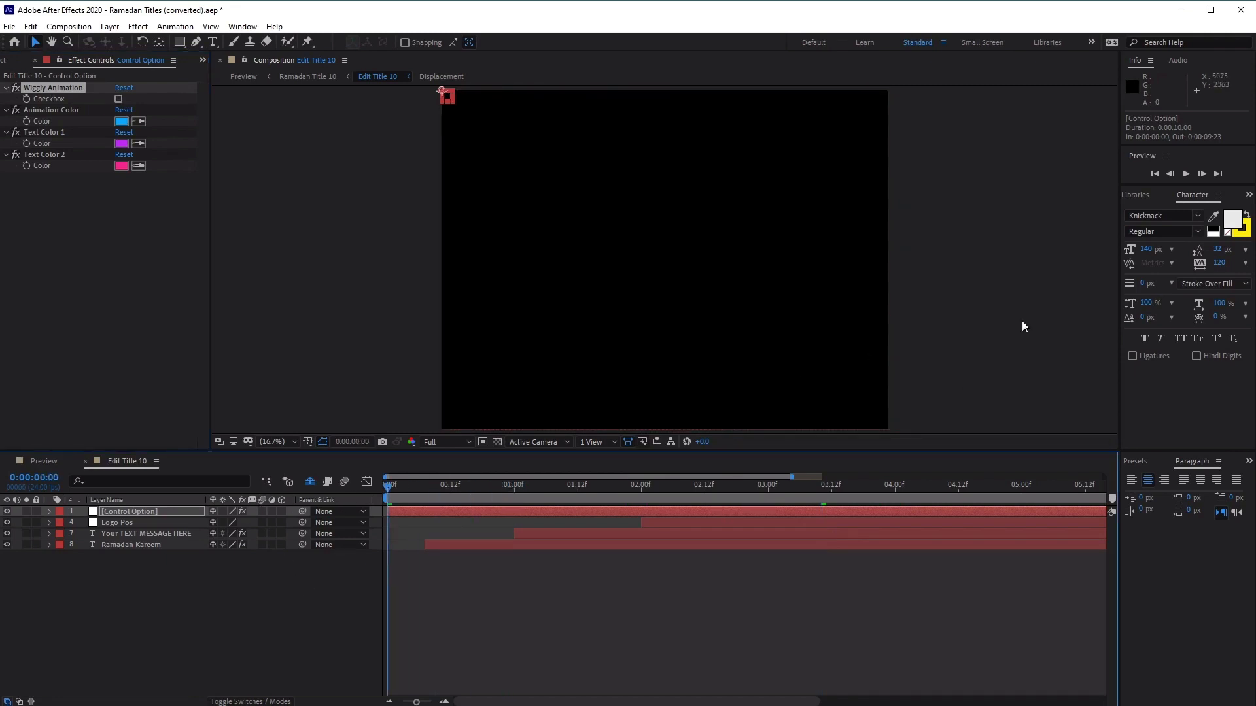
pyautogui.click(1188, 171)
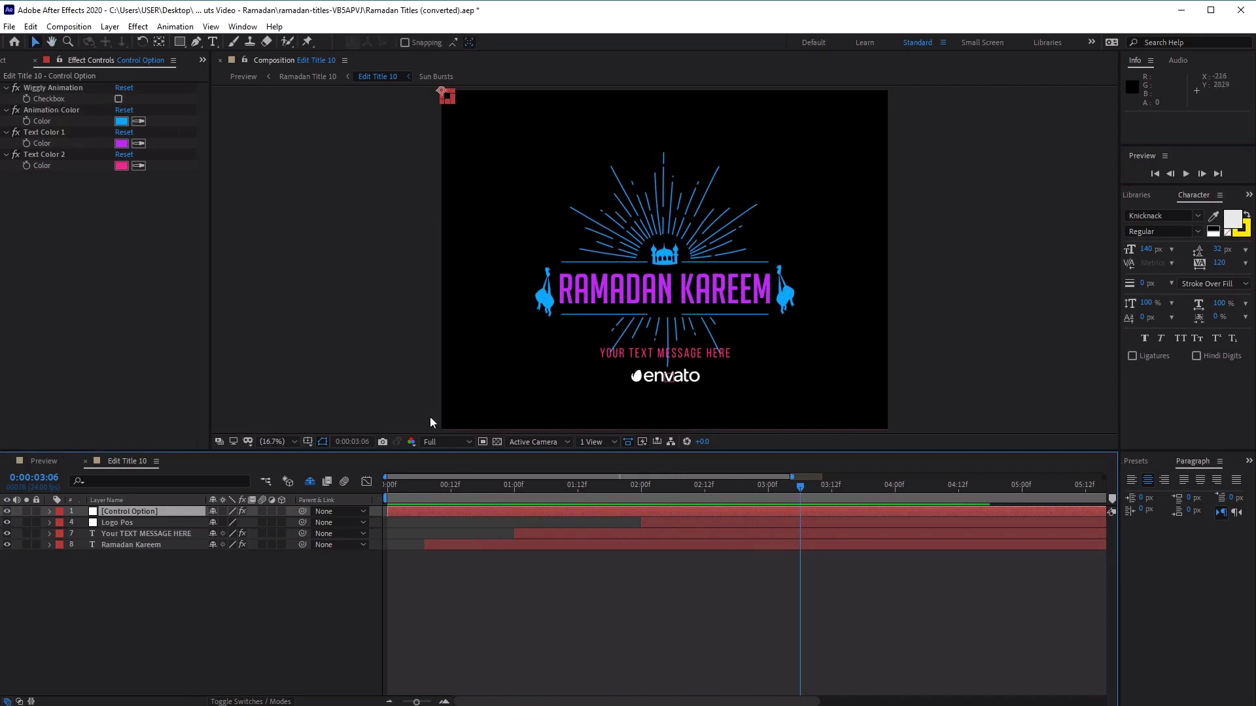
pyautogui.moveTo(461, 484); pyautogui.dragTo(323, 489)
pyautogui.press('space')
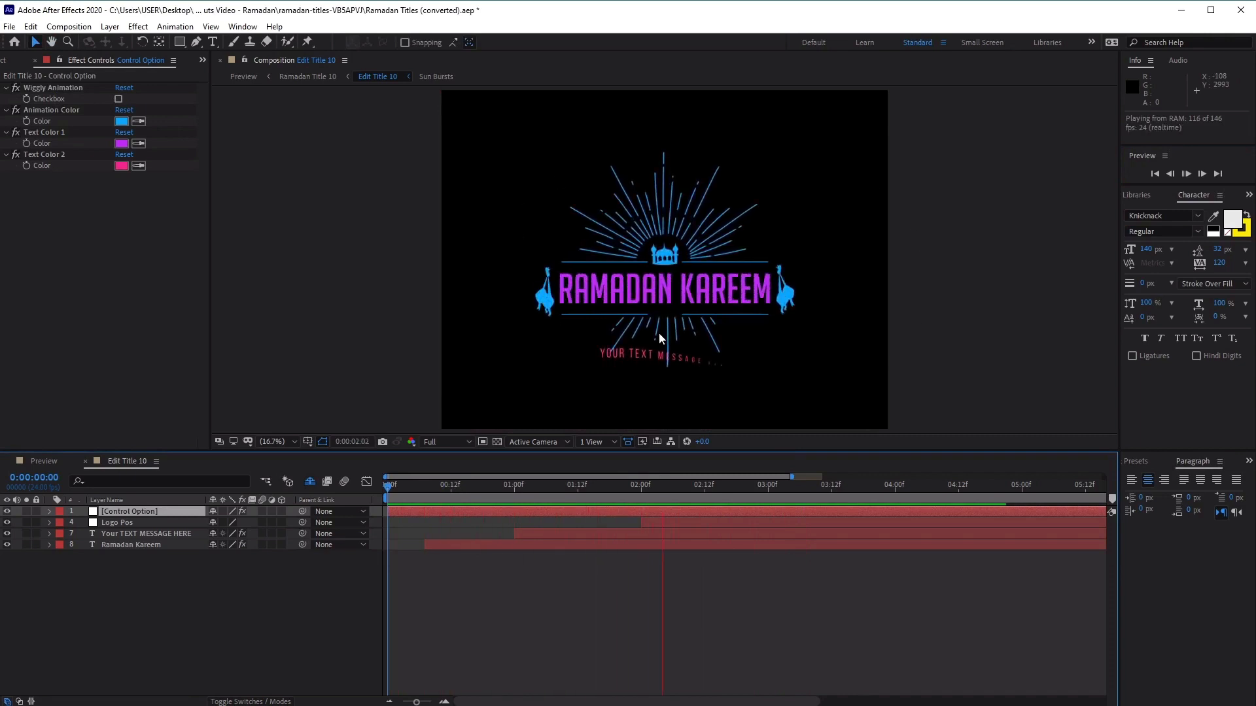
# Turn Wiggly Animation back on and preview the title animation from the start to compare the motion
pyautogui.click(118, 99)
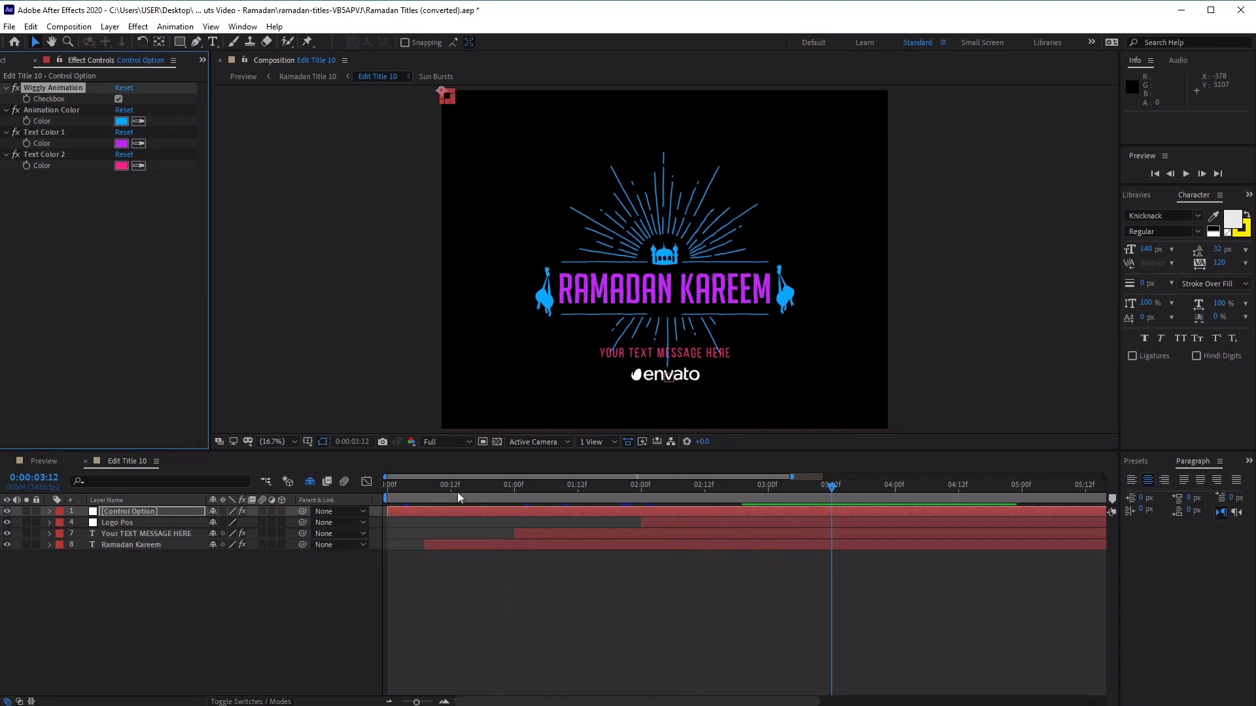
pyautogui.moveTo(466, 487); pyautogui.dragTo(386, 485)
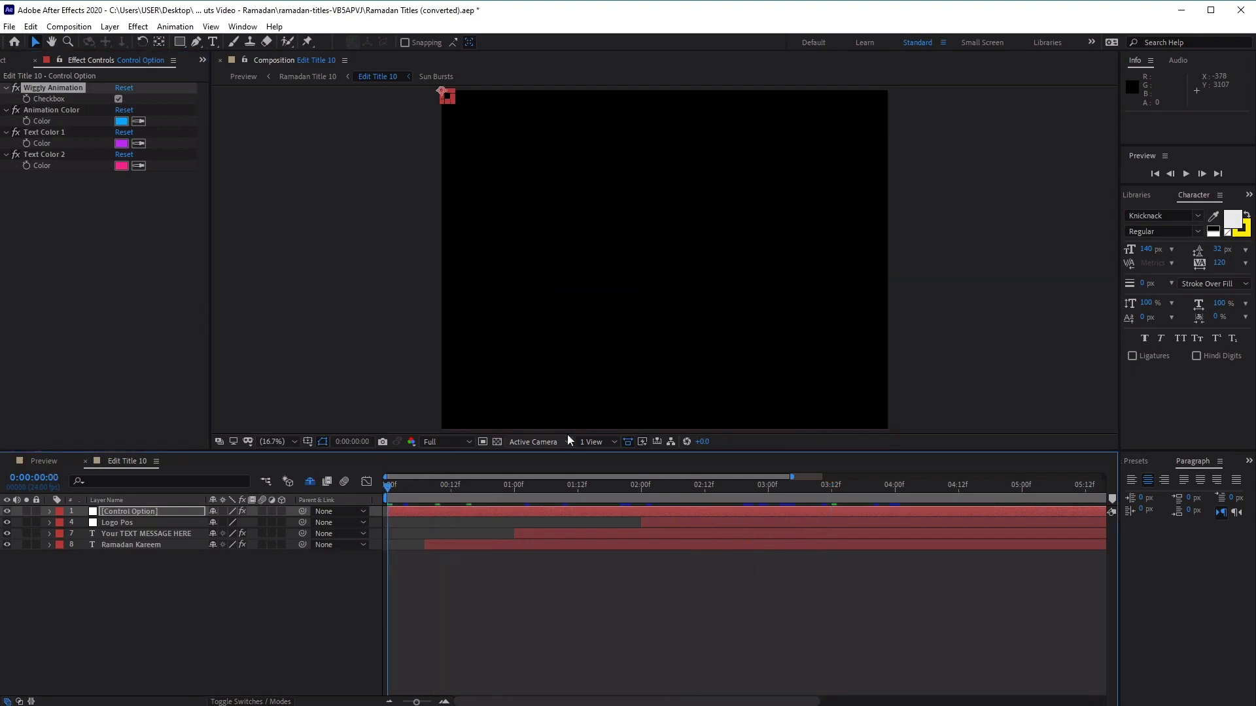
pyautogui.click(1187, 174)
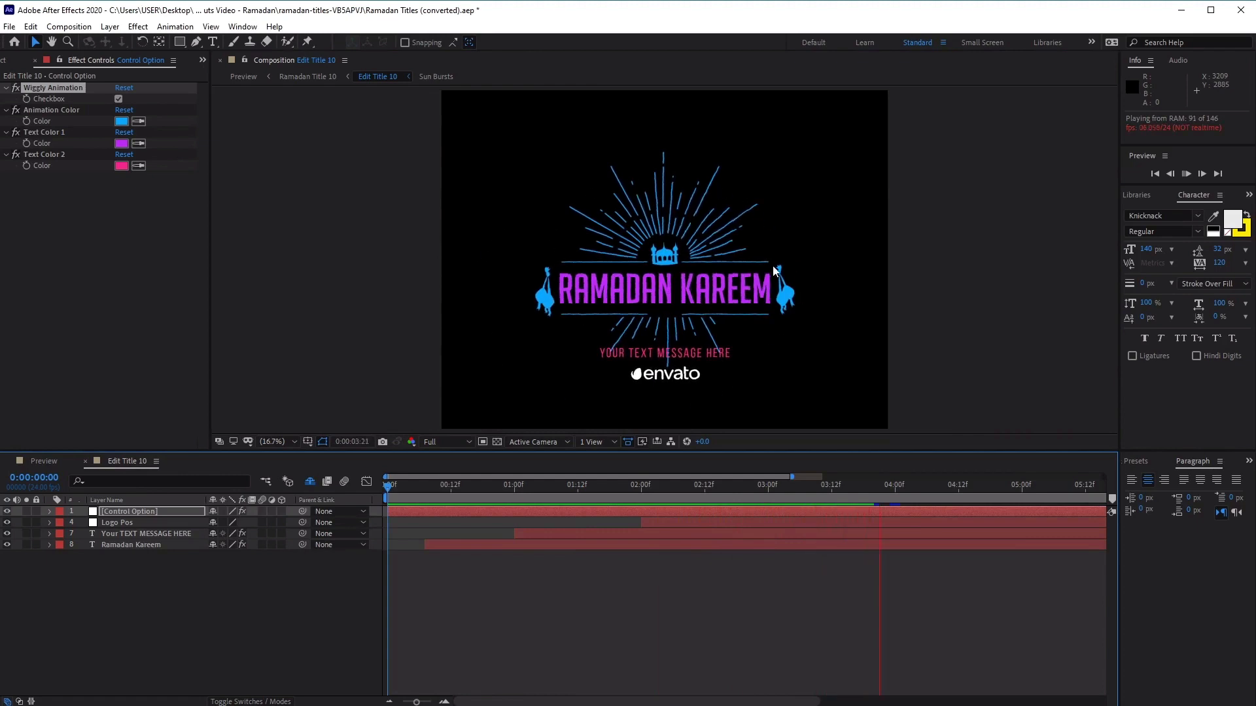
pyautogui.press('space')
pyautogui.moveTo(530, 484); pyautogui.dragTo(571, 488)
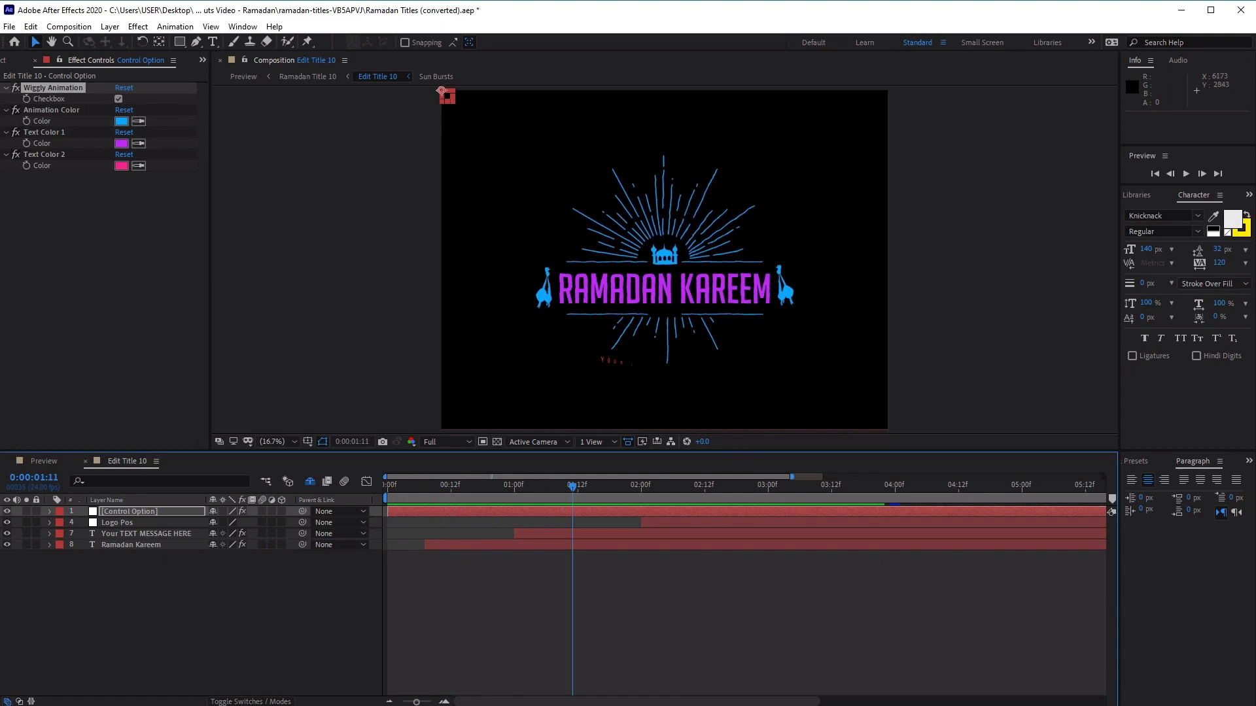
pyautogui.press('space')
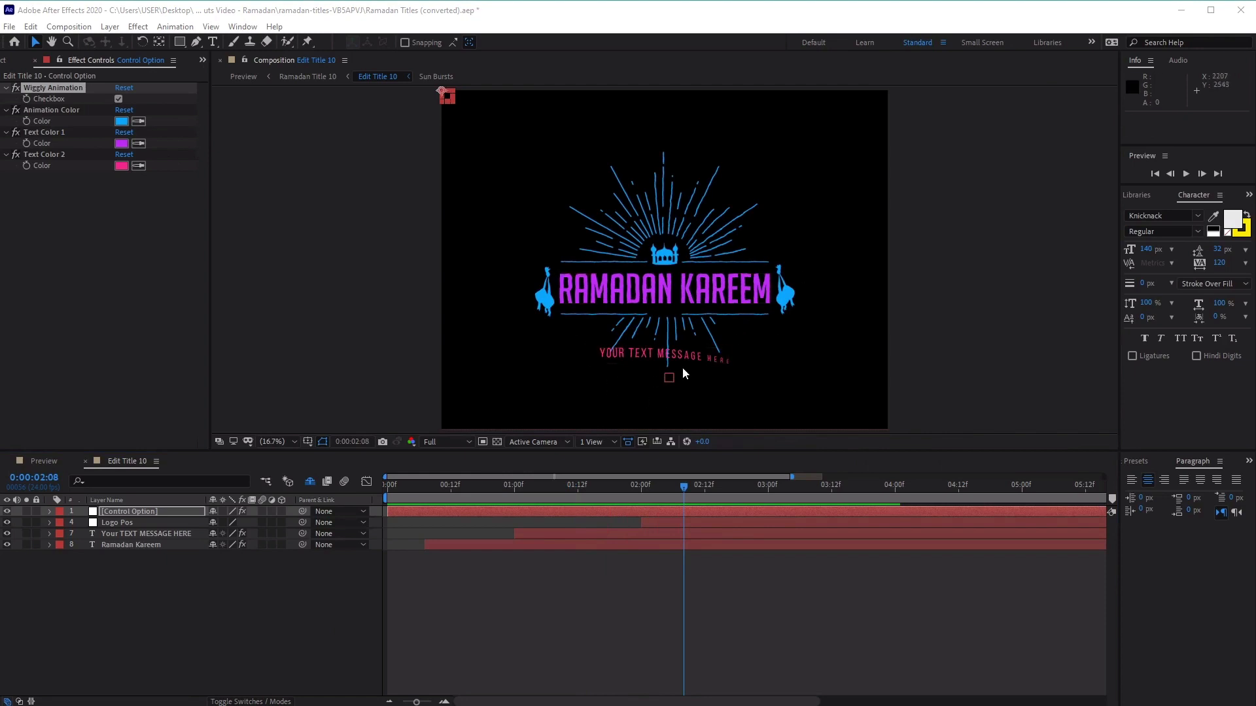
# Set the Control Option layer's Animation Color to orange (FFA800)
pyautogui.click(126, 123)
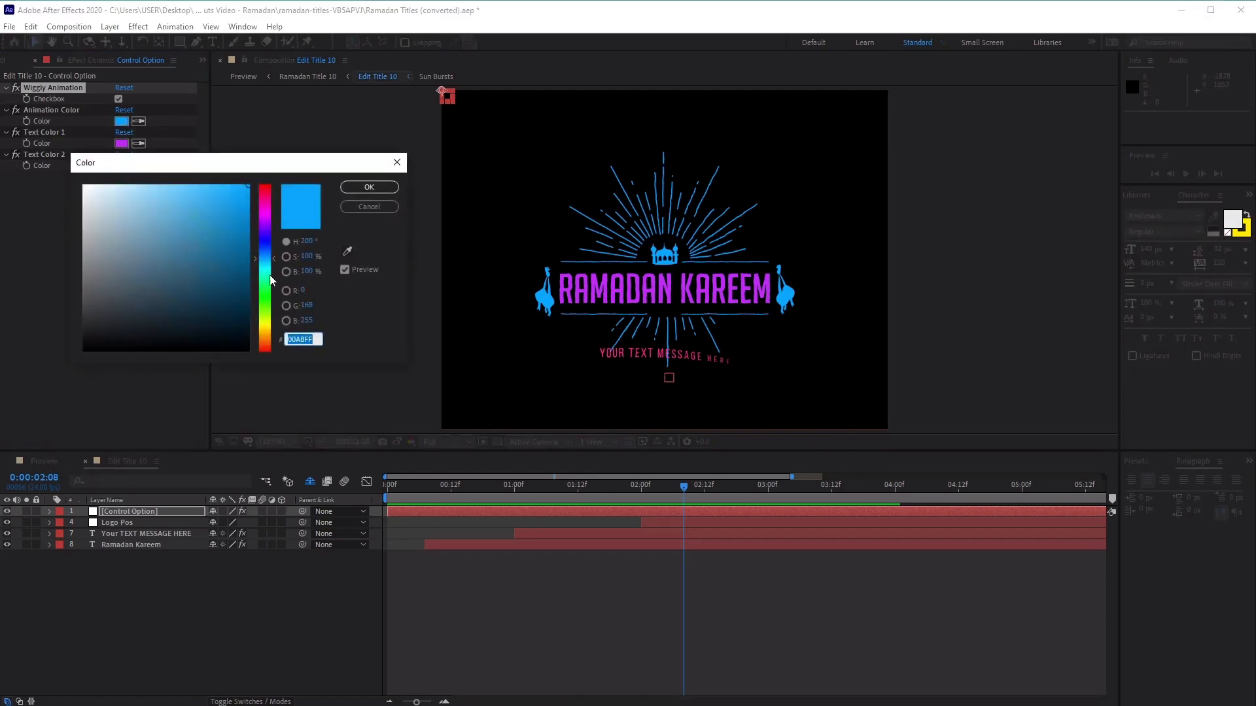
pyautogui.moveTo(272, 258); pyautogui.dragTo(269, 332)
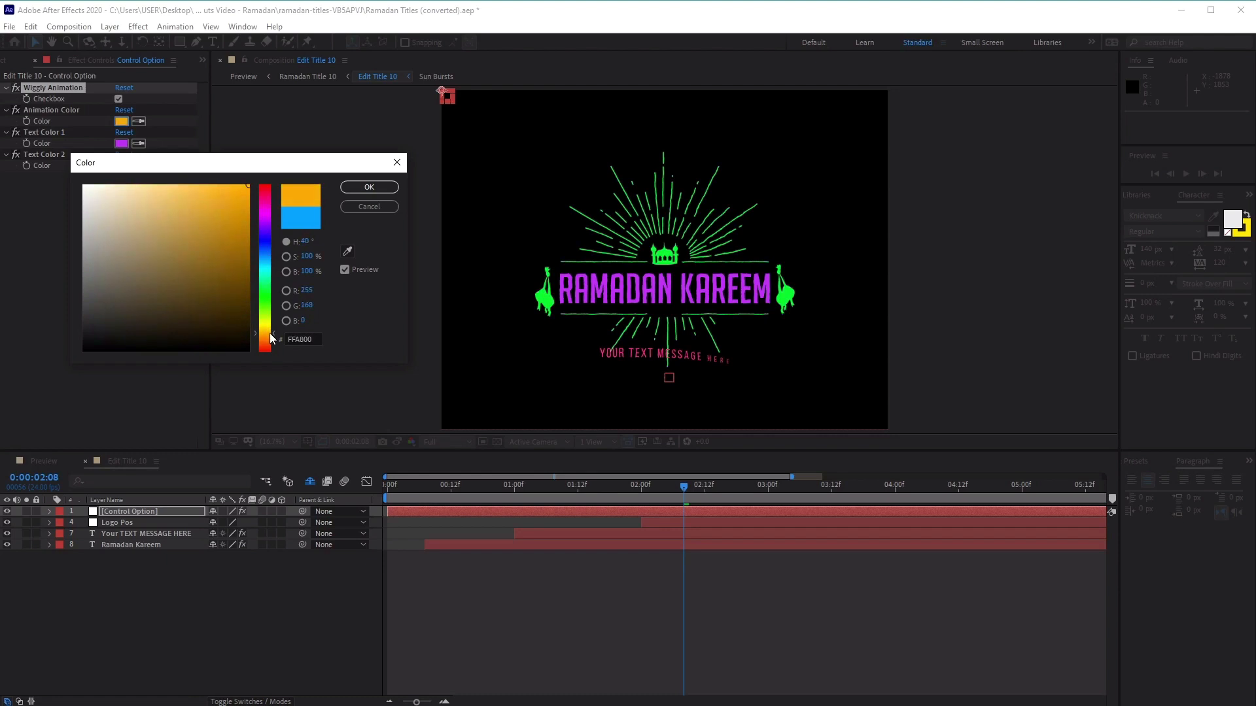
pyautogui.moveTo(204, 264); pyautogui.dragTo(256, 185)
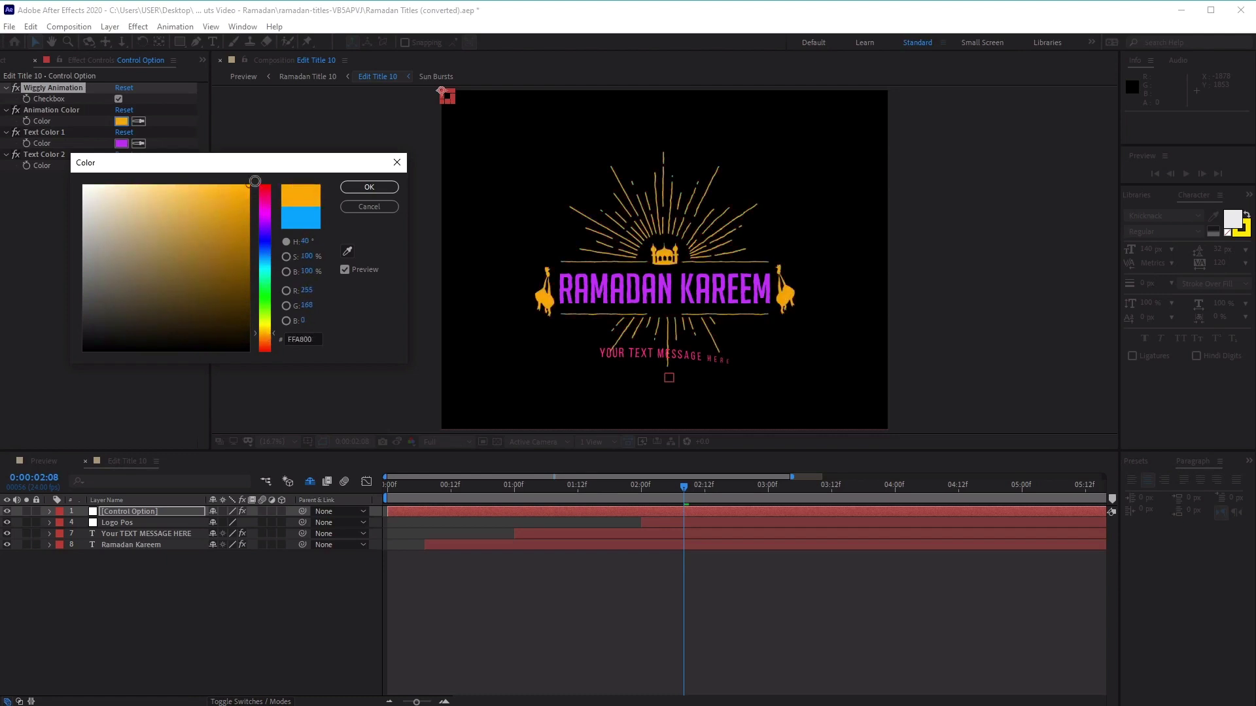
pyautogui.click(367, 187)
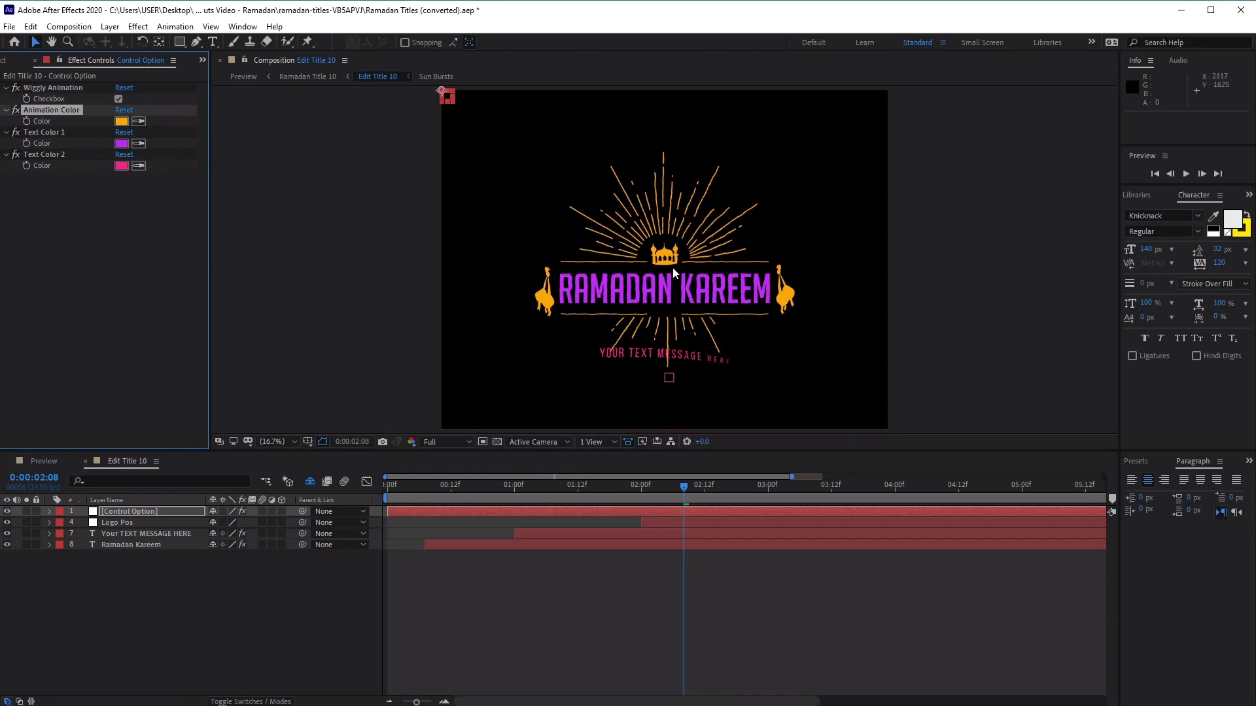
pyautogui.press('Down')
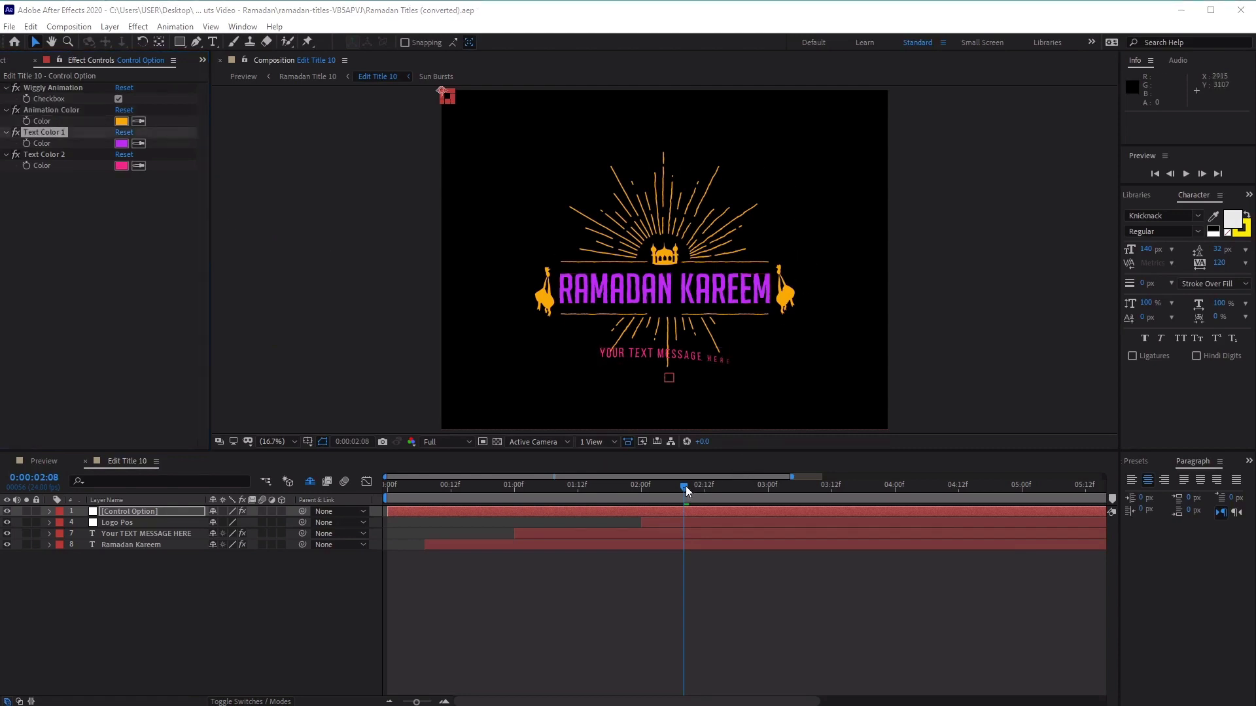
# Scrub the title animation from its first frame and stop the current time at 0:00:03:05
pyautogui.moveTo(685, 485); pyautogui.dragTo(250, 482)
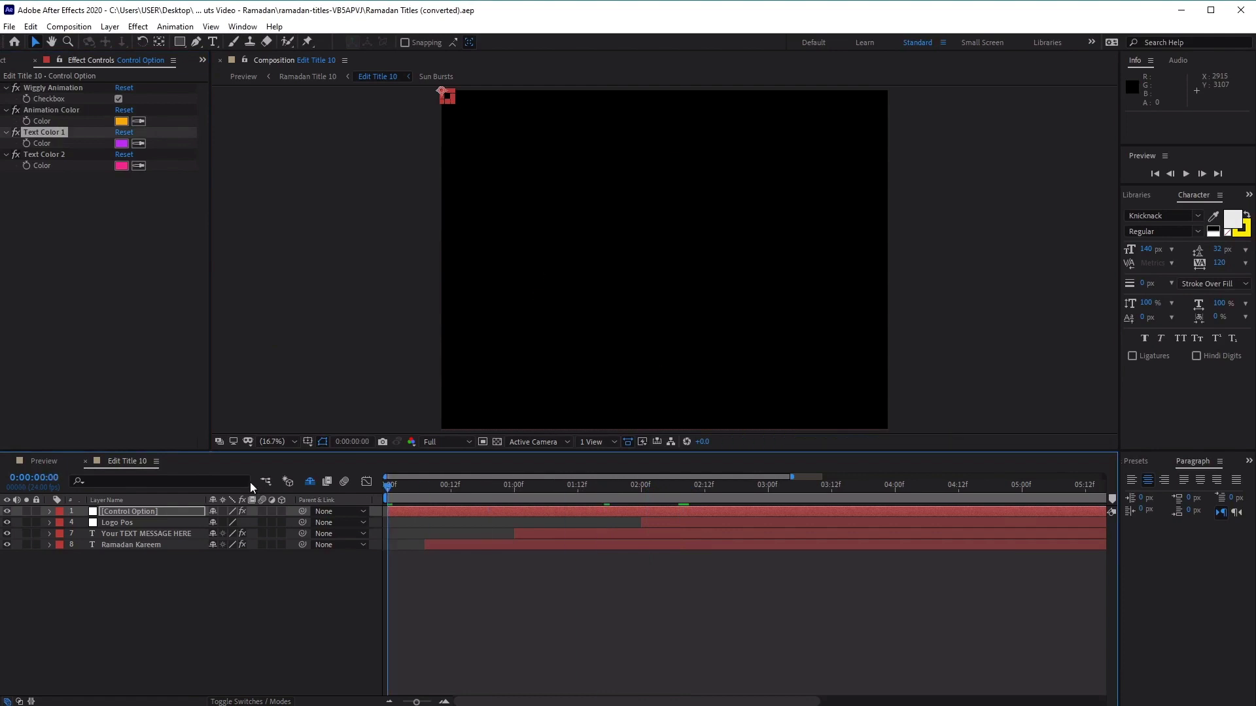
pyautogui.moveTo(389, 487); pyautogui.dragTo(811, 508)
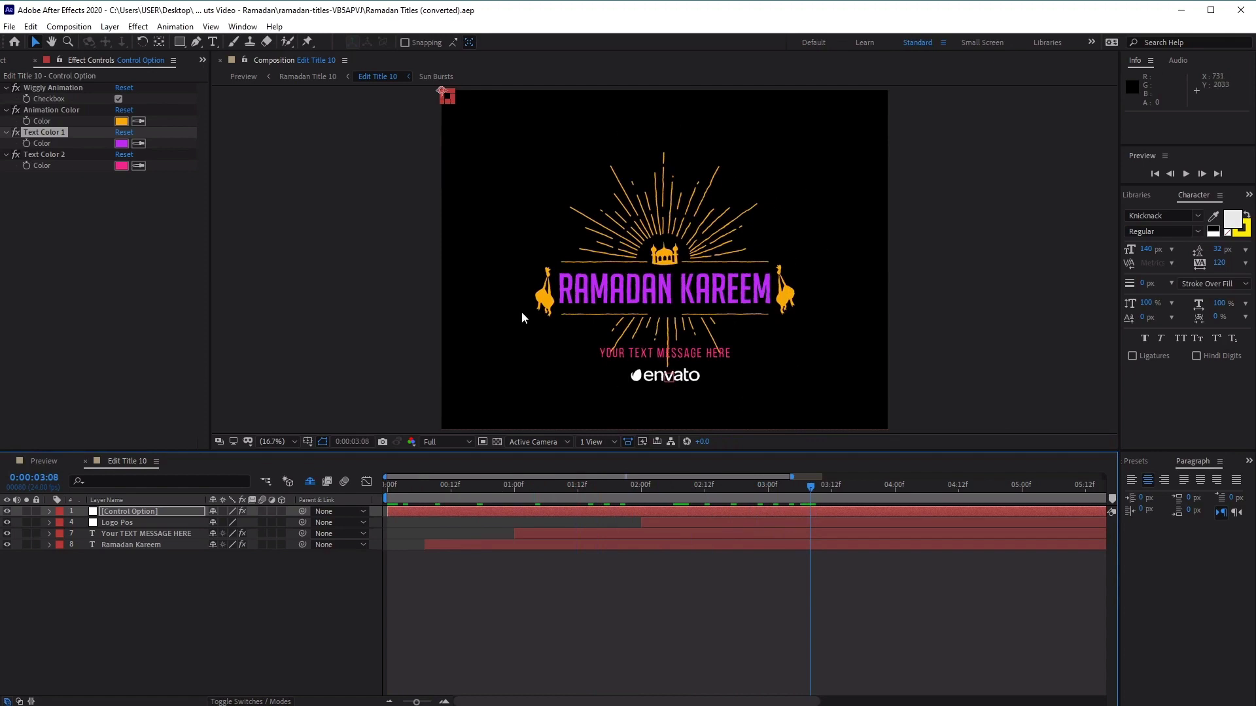
pyautogui.moveTo(822, 484); pyautogui.dragTo(795, 503)
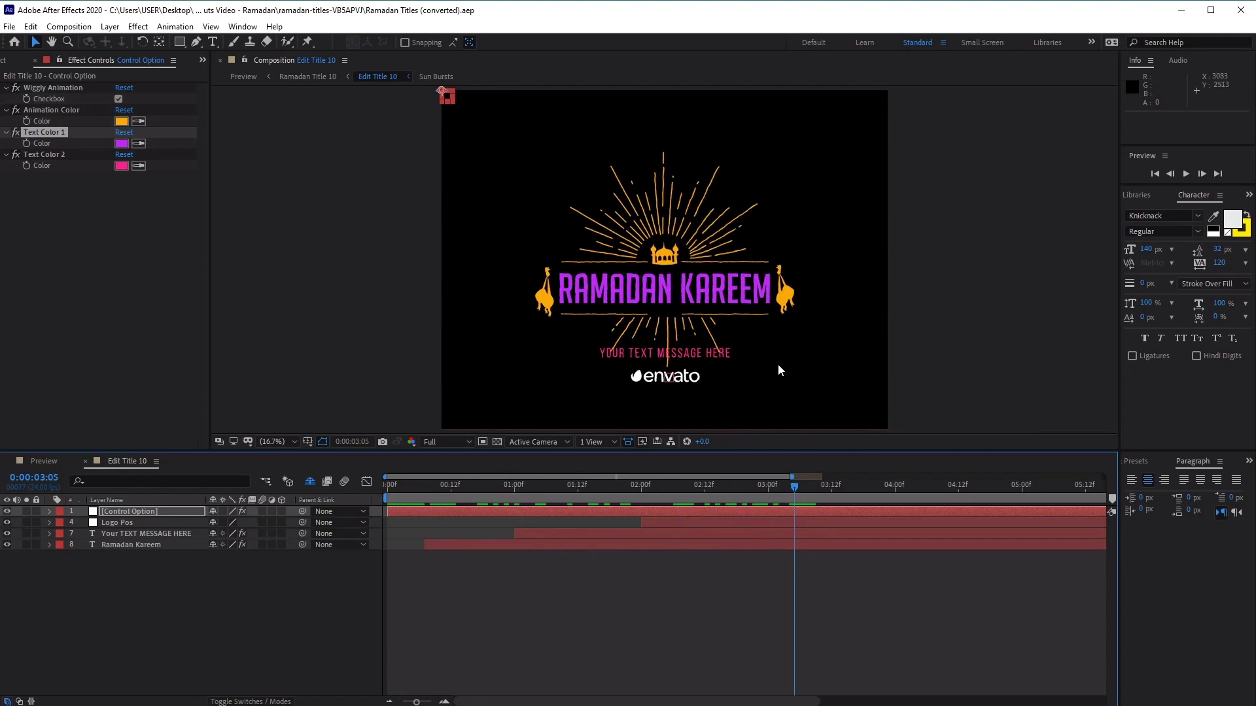
# Set Text Color 1 to green (00FD8F) and Text Color 2 to light blue (00D2FF)
pyautogui.click(121, 144)
pyautogui.moveTo(247, 164)
pyautogui.mouseDown()
pyautogui.moveTo(465, 168)
pyautogui.moveTo(351, 203)
pyautogui.mouseUp()
pyautogui.click(487, 282)
pyautogui.moveTo(282, 283)
pyautogui.mouseDown()
pyautogui.moveTo(289, 272)
pyautogui.moveTo(297, 281)
pyautogui.moveTo(325, 231)
pyautogui.mouseUp()
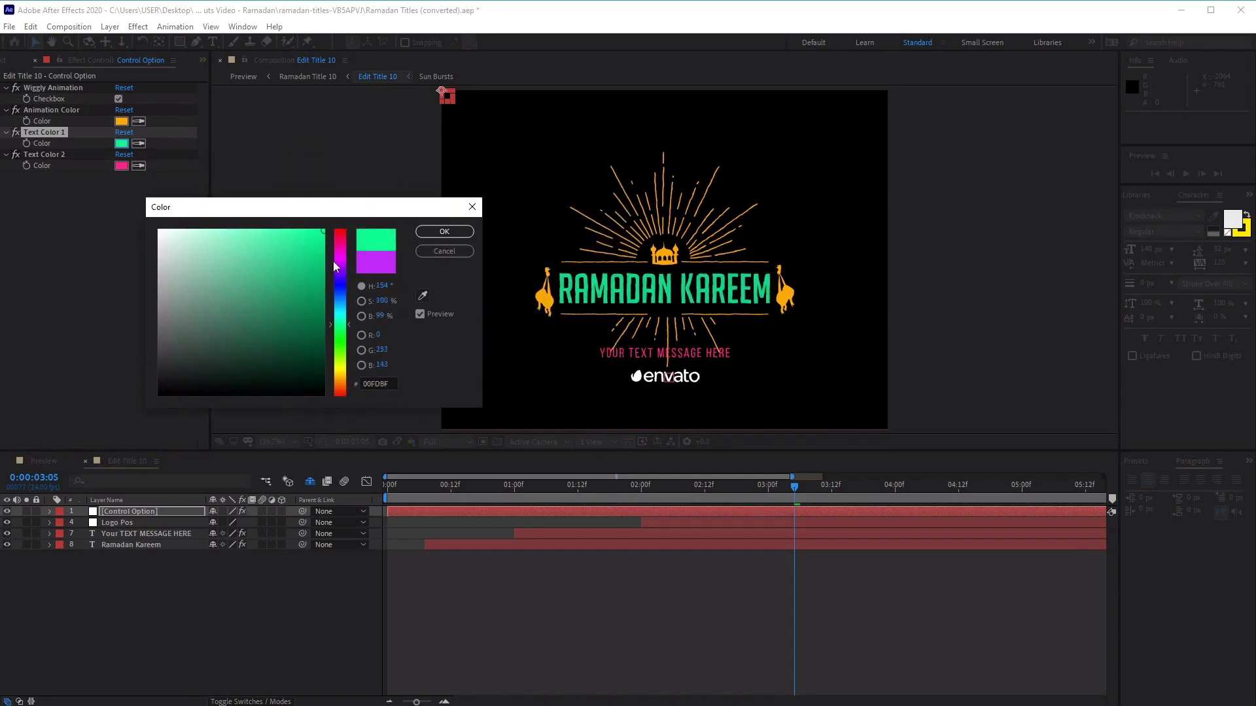
pyautogui.click(439, 232)
pyautogui.click(121, 166)
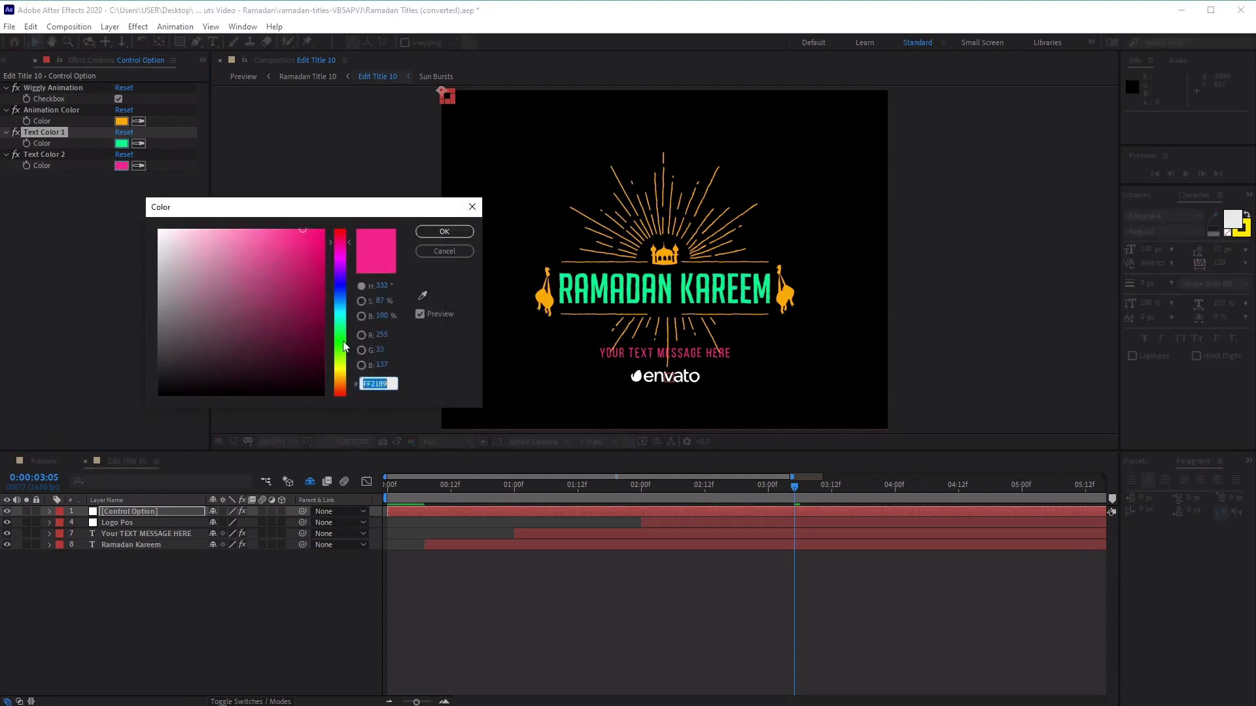
pyautogui.click(343, 232)
pyautogui.moveTo(316, 247); pyautogui.dragTo(343, 211)
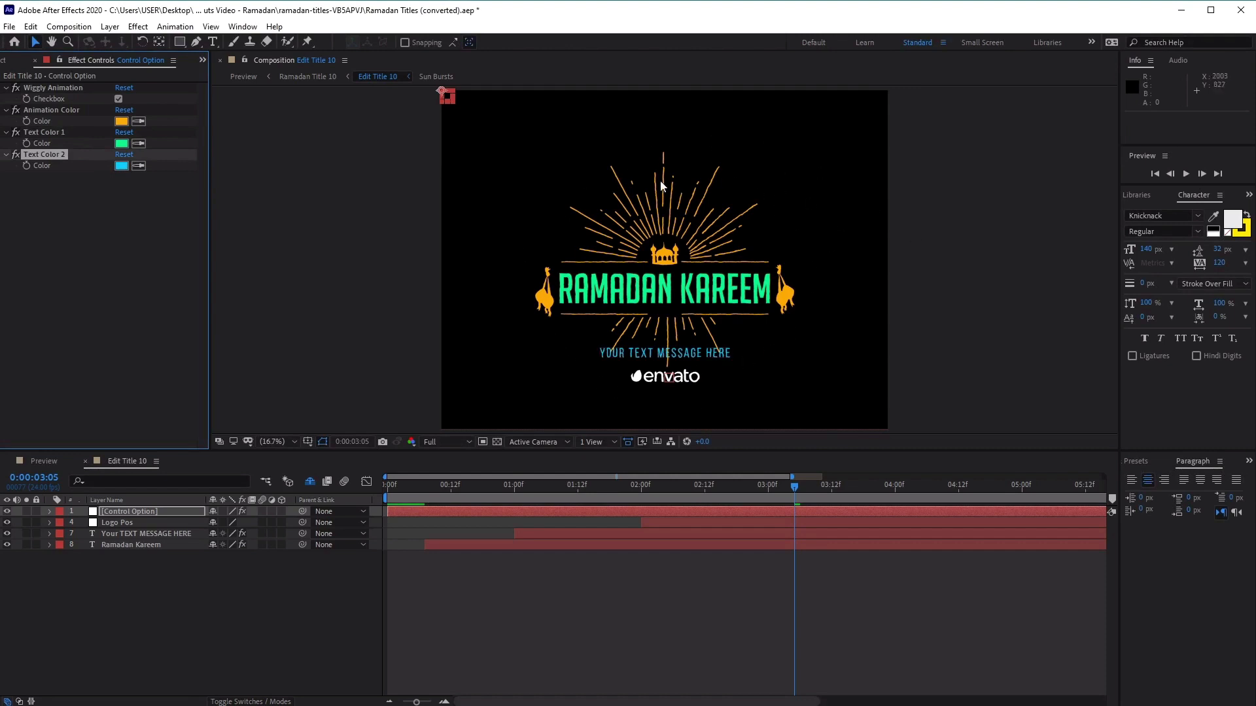
# Set the Animation Color, Text Color 1 and Text Color 2 of the Control Option layer all to white
pyautogui.click(123, 122)
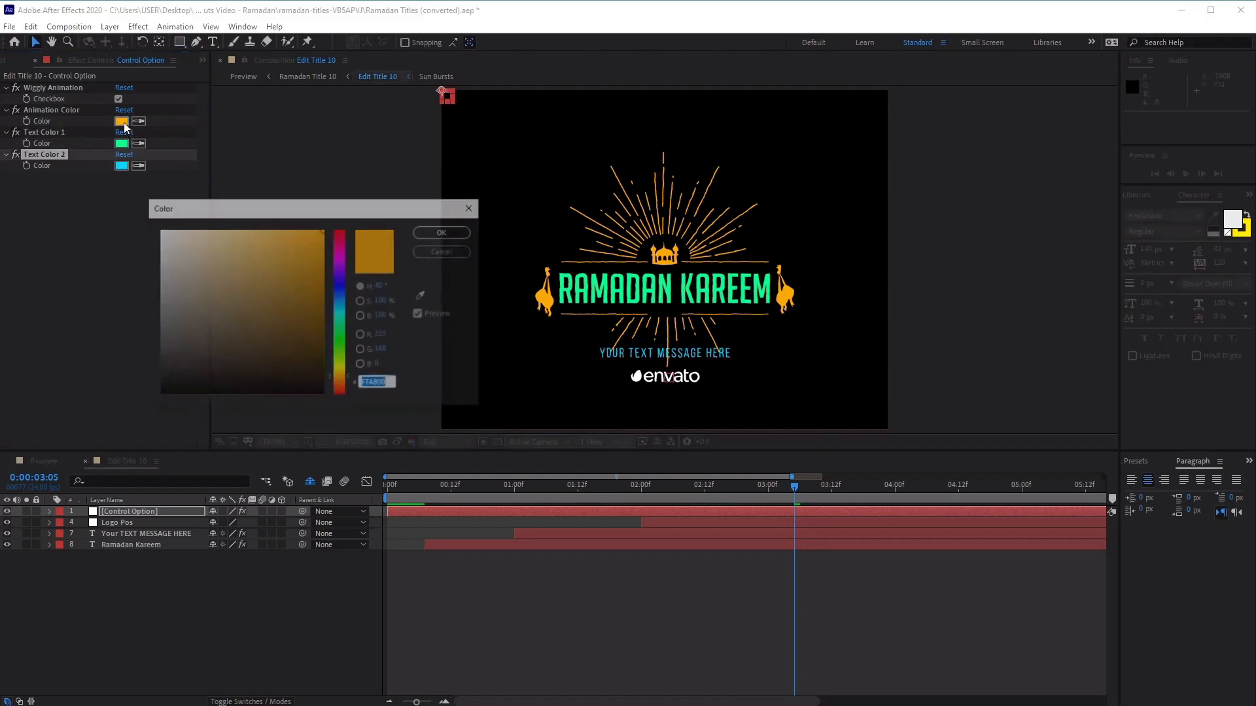
pyautogui.moveTo(246, 275); pyautogui.dragTo(106, 203)
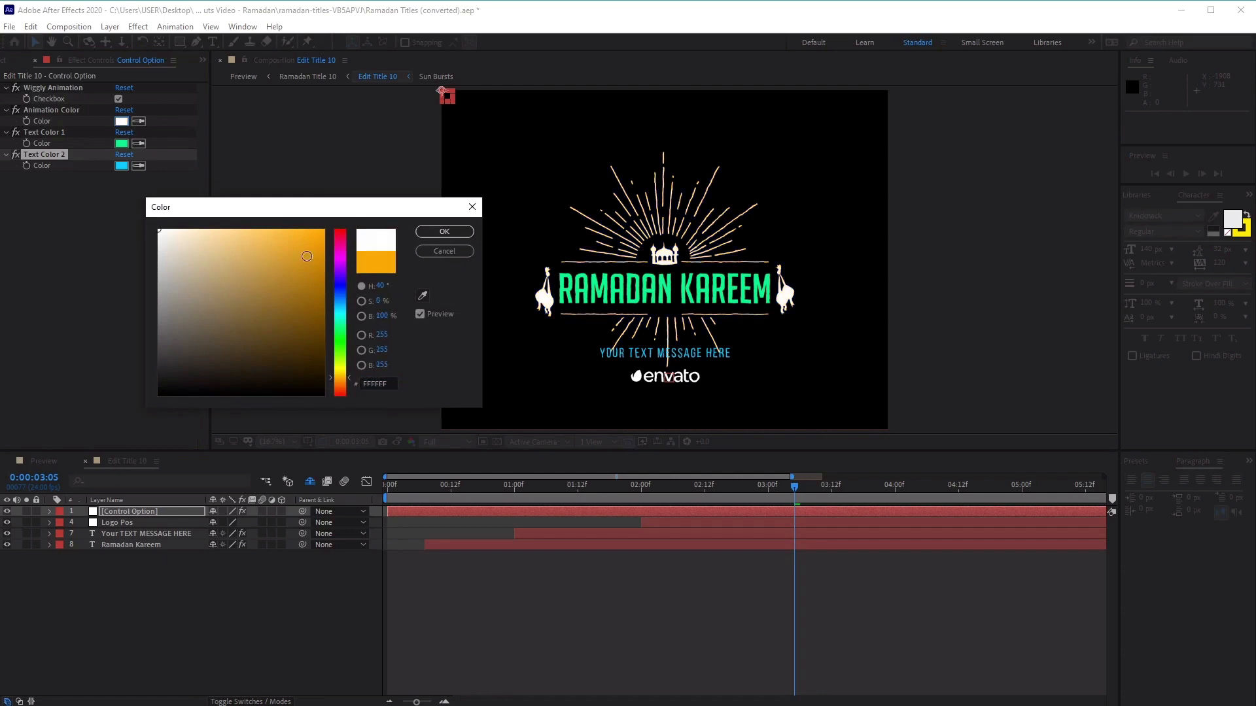
pyautogui.click(437, 233)
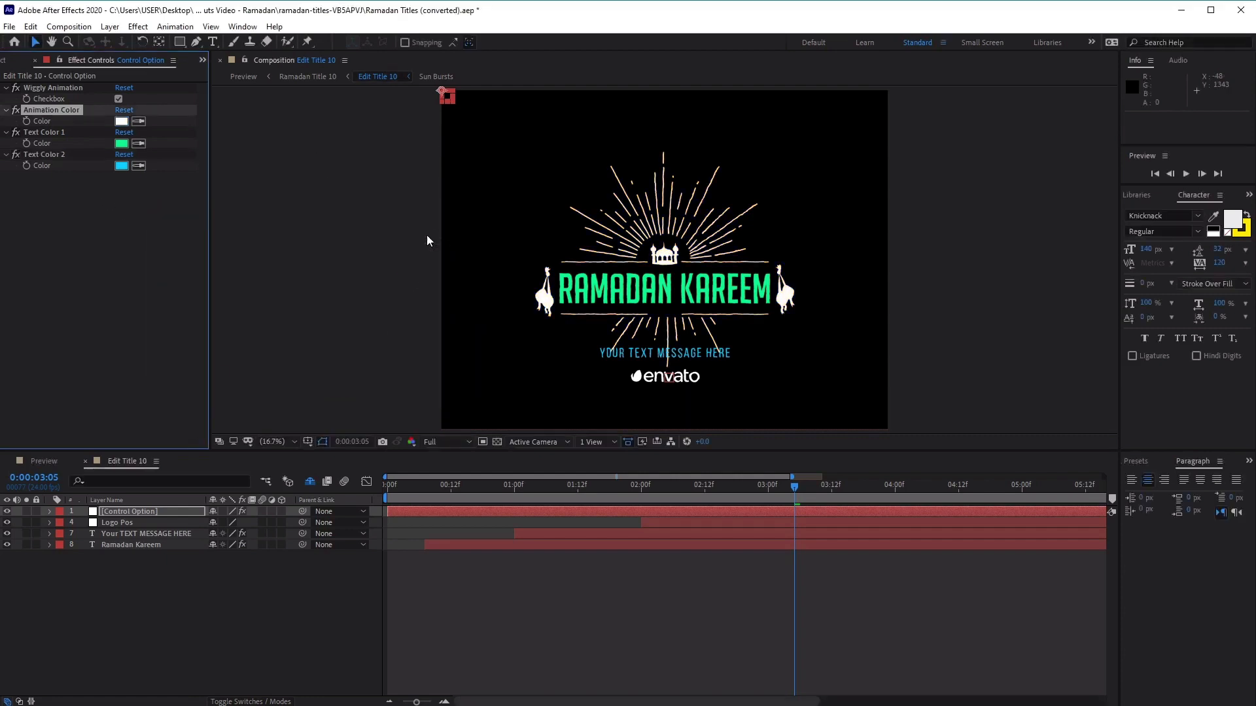
pyautogui.click(122, 143)
pyautogui.moveTo(253, 269); pyautogui.dragTo(77, 189)
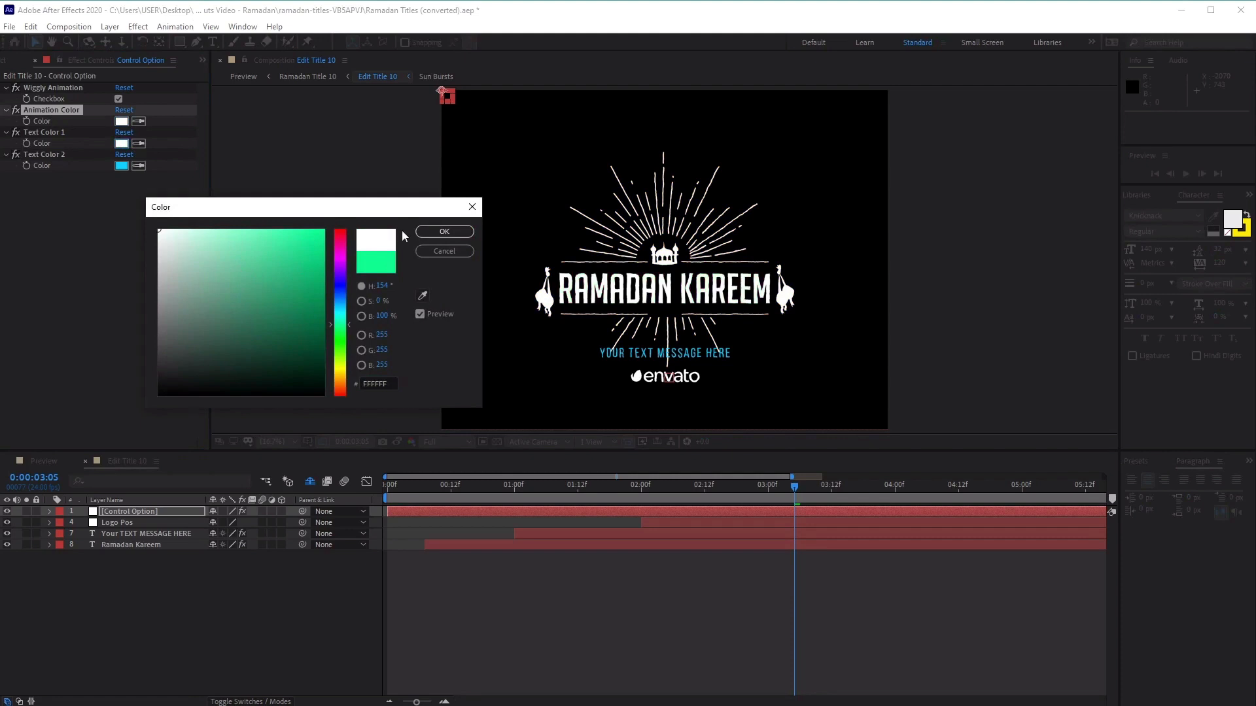
pyautogui.click(444, 231)
pyautogui.click(121, 166)
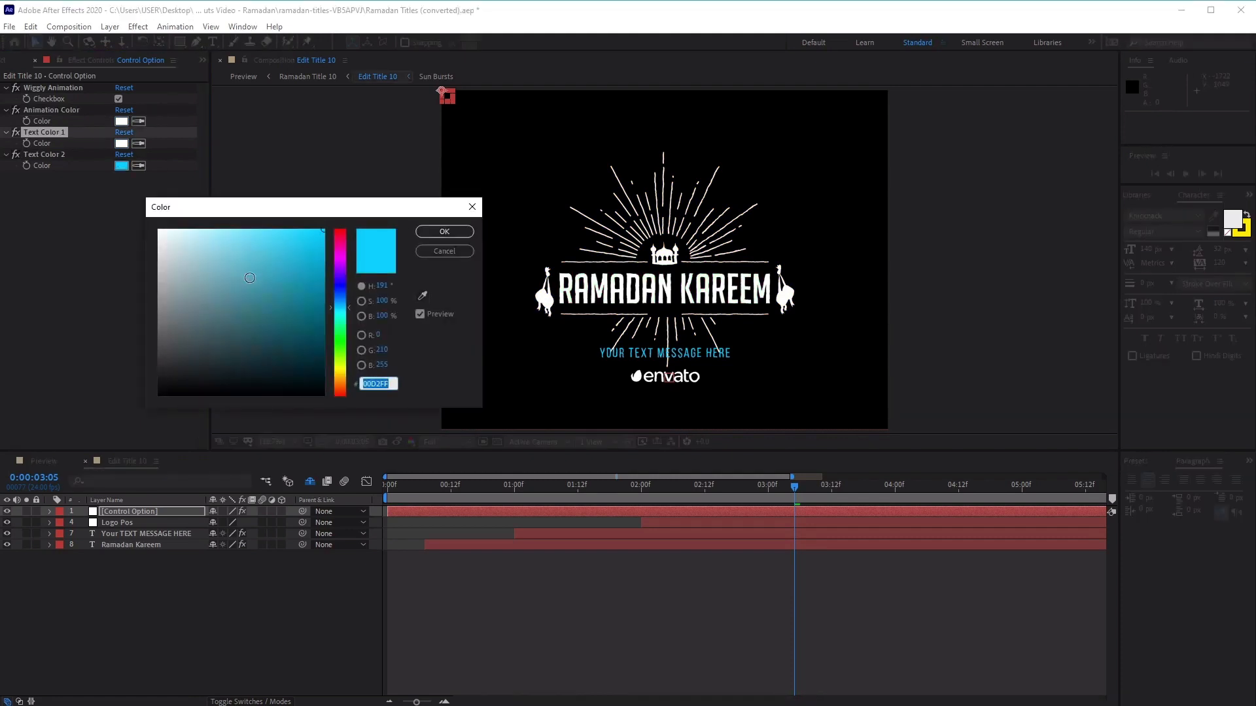
pyautogui.moveTo(250, 277); pyautogui.dragTo(40, 165)
pyautogui.click(432, 231)
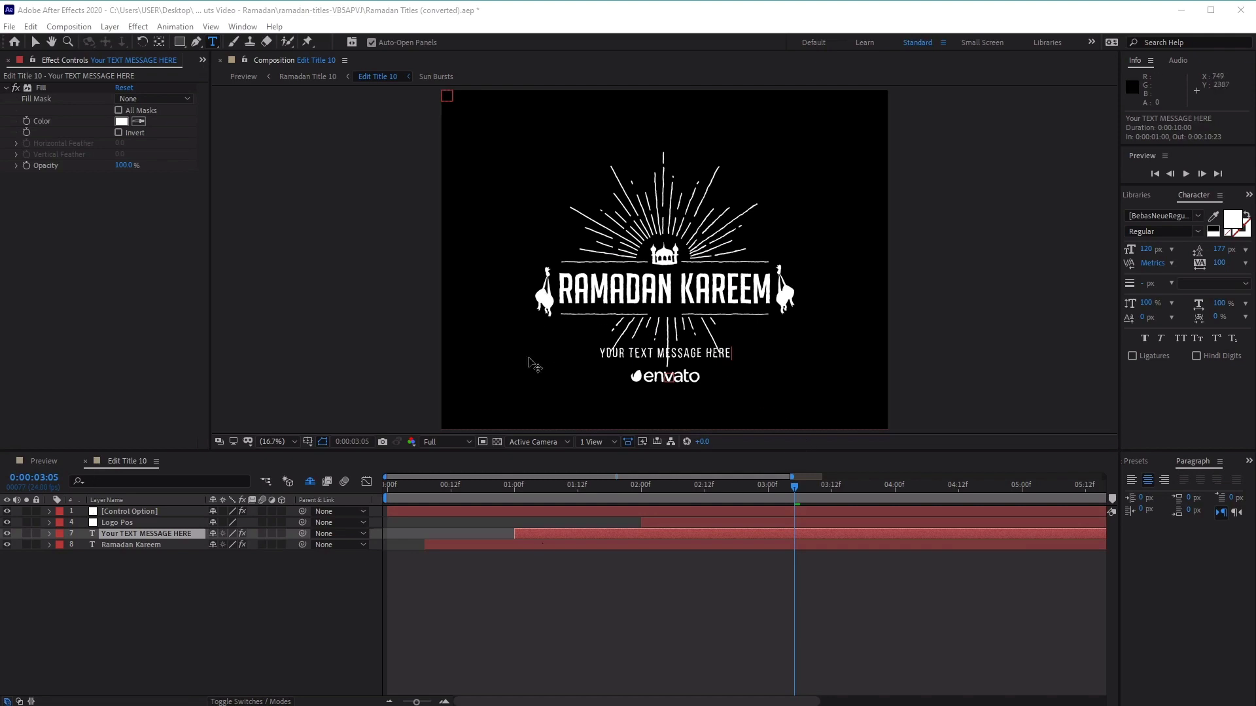
# Hide and show the Your TEXT MESSAGE HERE and Ramadan Kareem layers in turn to identify which title text each controls
pyautogui.click(132, 544)
pyautogui.click(140, 534)
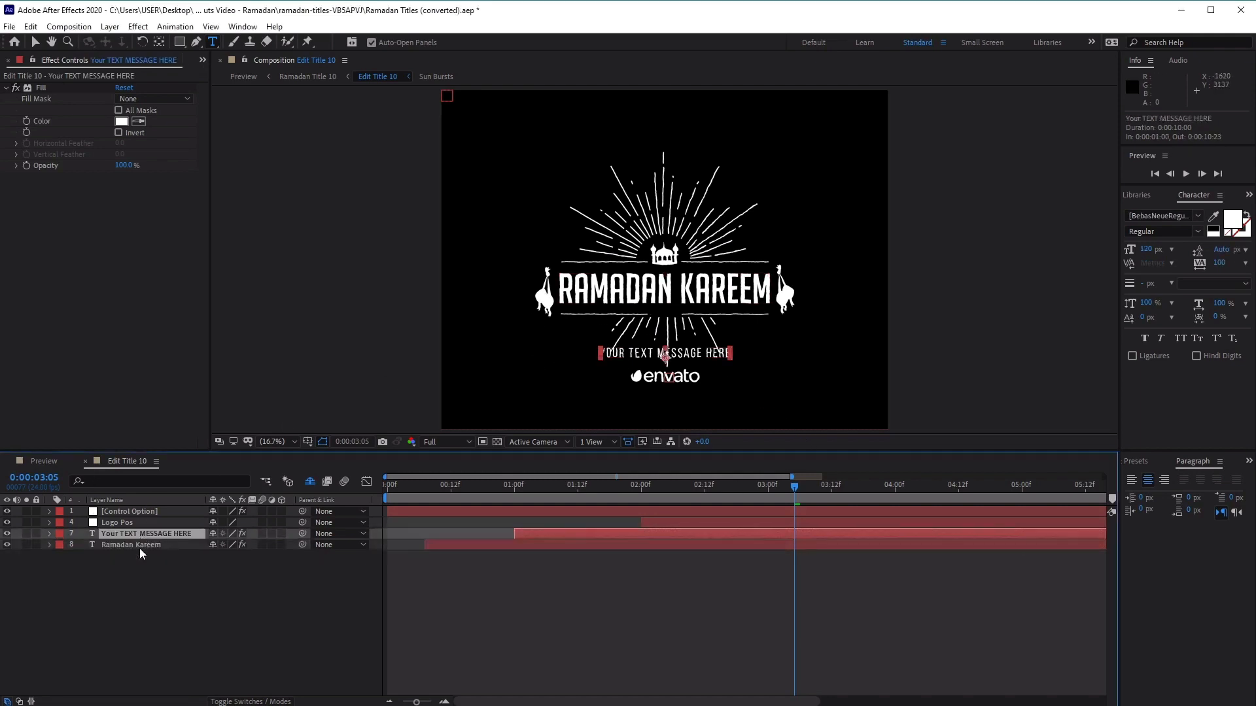
pyautogui.click(144, 545)
pyautogui.click(154, 535)
pyautogui.click(7, 534)
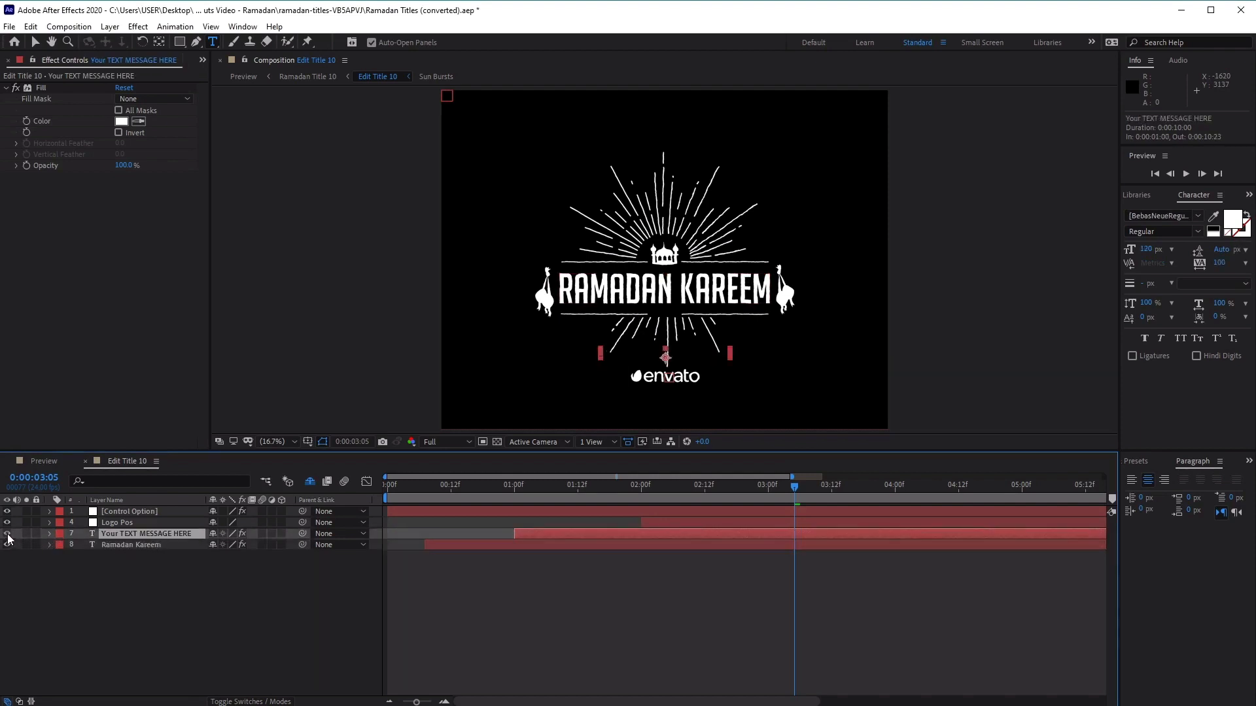
pyautogui.click(7, 533)
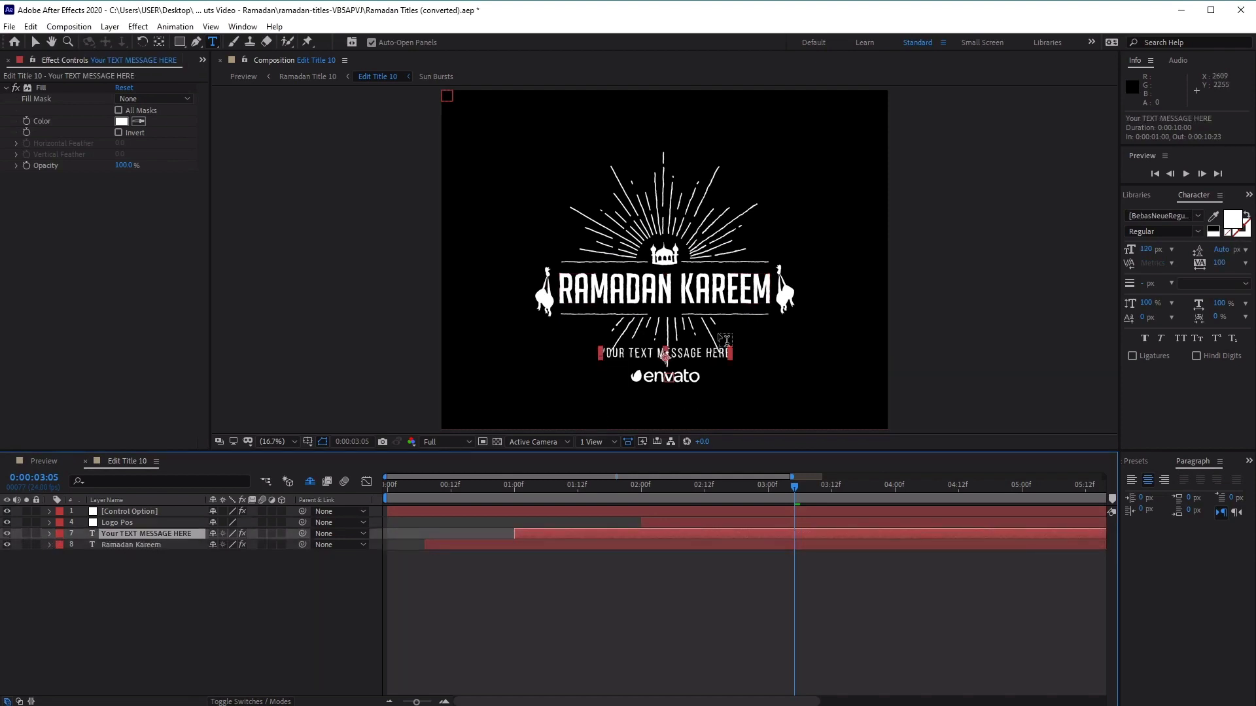
pyautogui.click(7, 545)
pyautogui.click(7, 545)
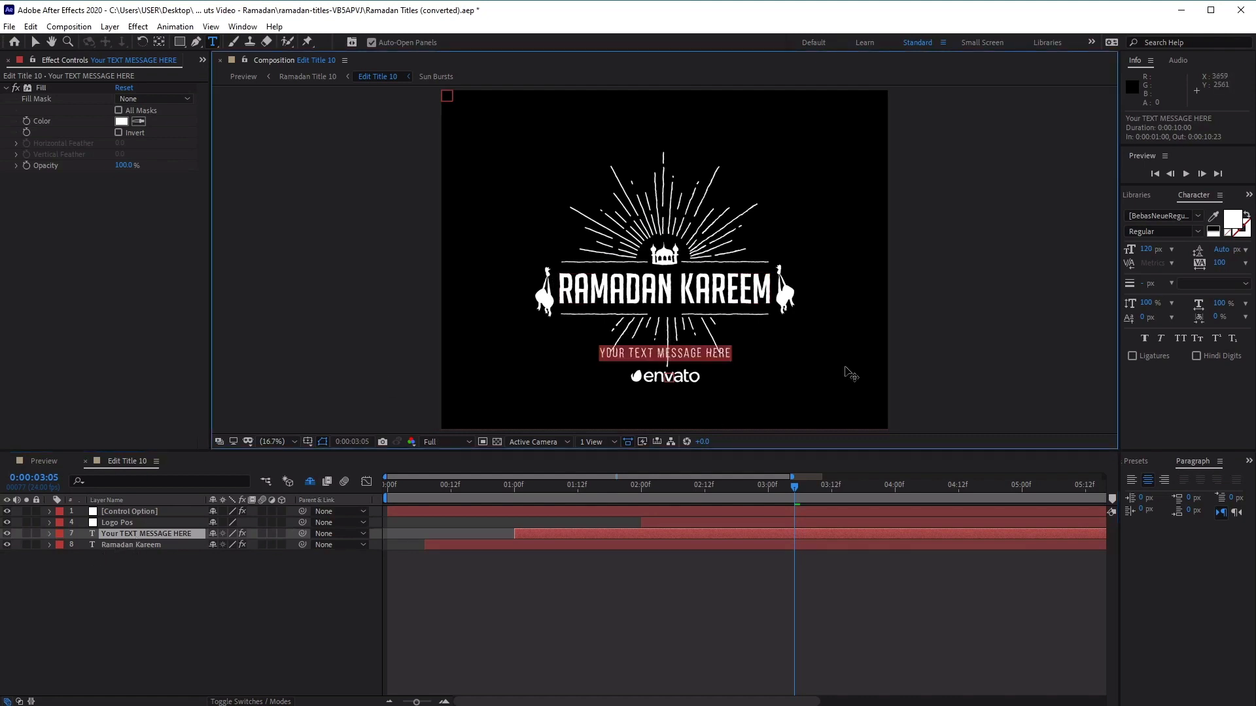
# Replace the YOUR TEXT MESSAGE HERE text below the title with the Arabic text رمضان كريم
pyautogui.click(632, 354)
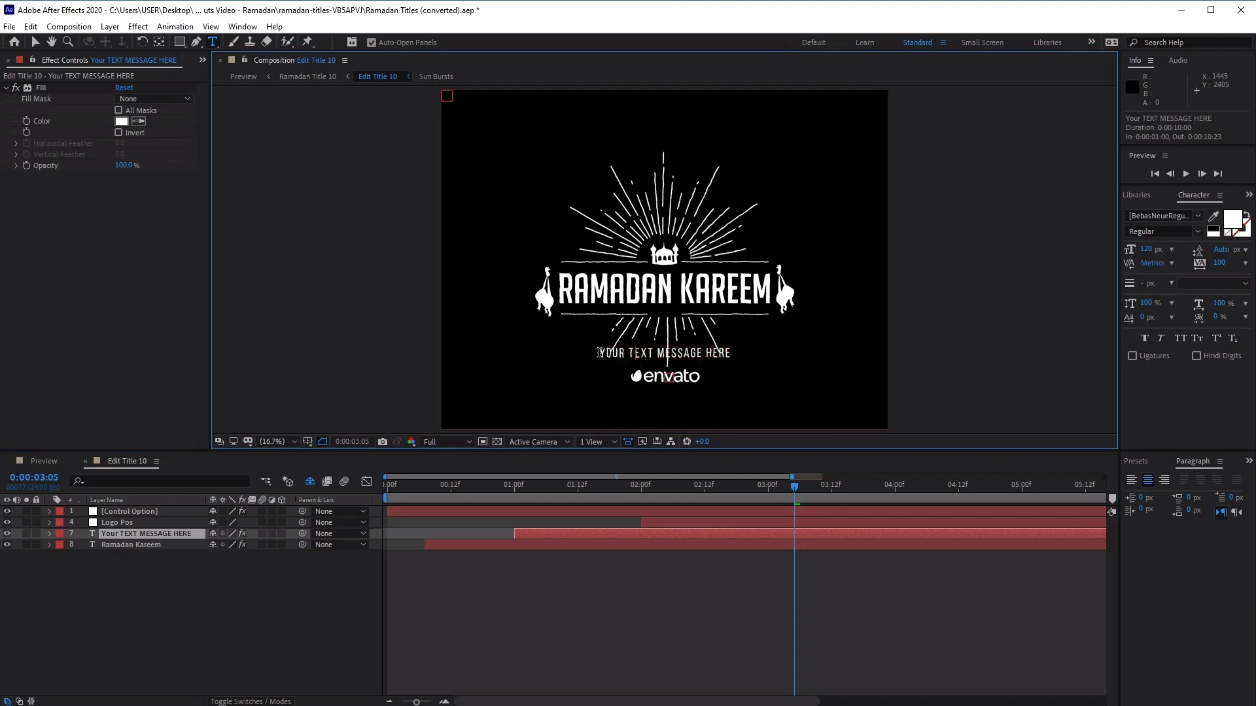
pyautogui.moveTo(601, 352); pyautogui.dragTo(736, 353)
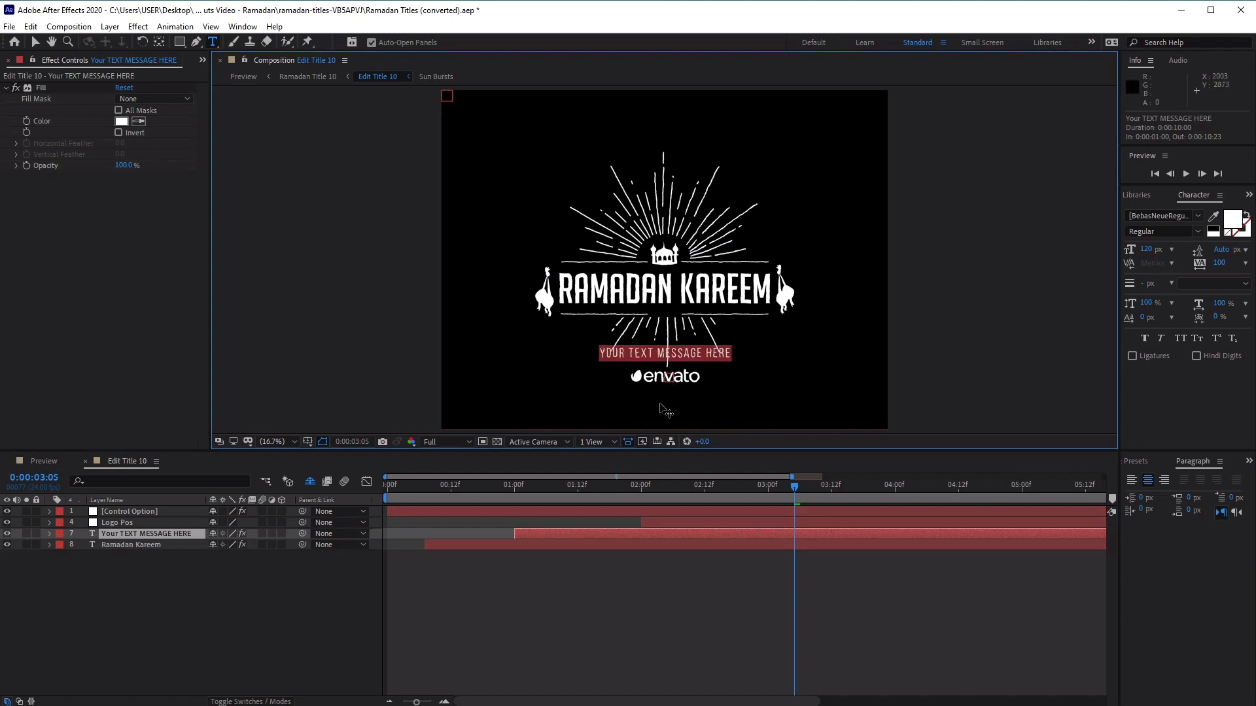
pyautogui.write('رمضان كريم')
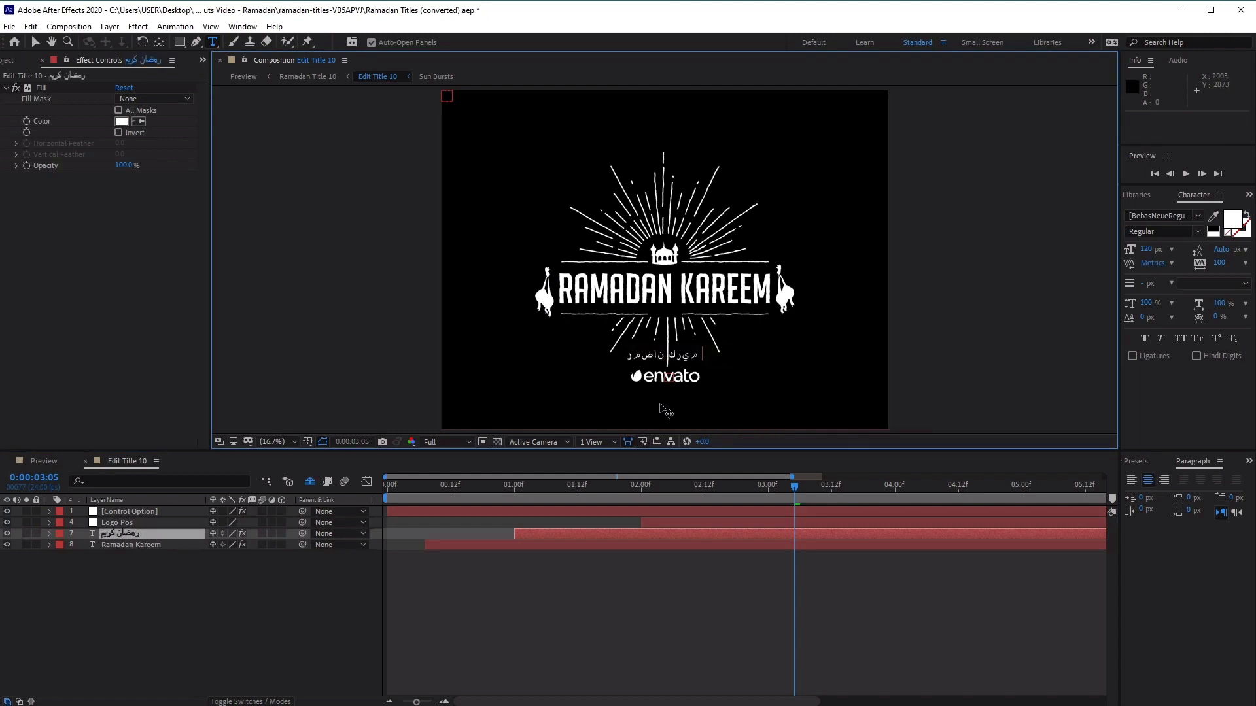
pyautogui.click(257, 593)
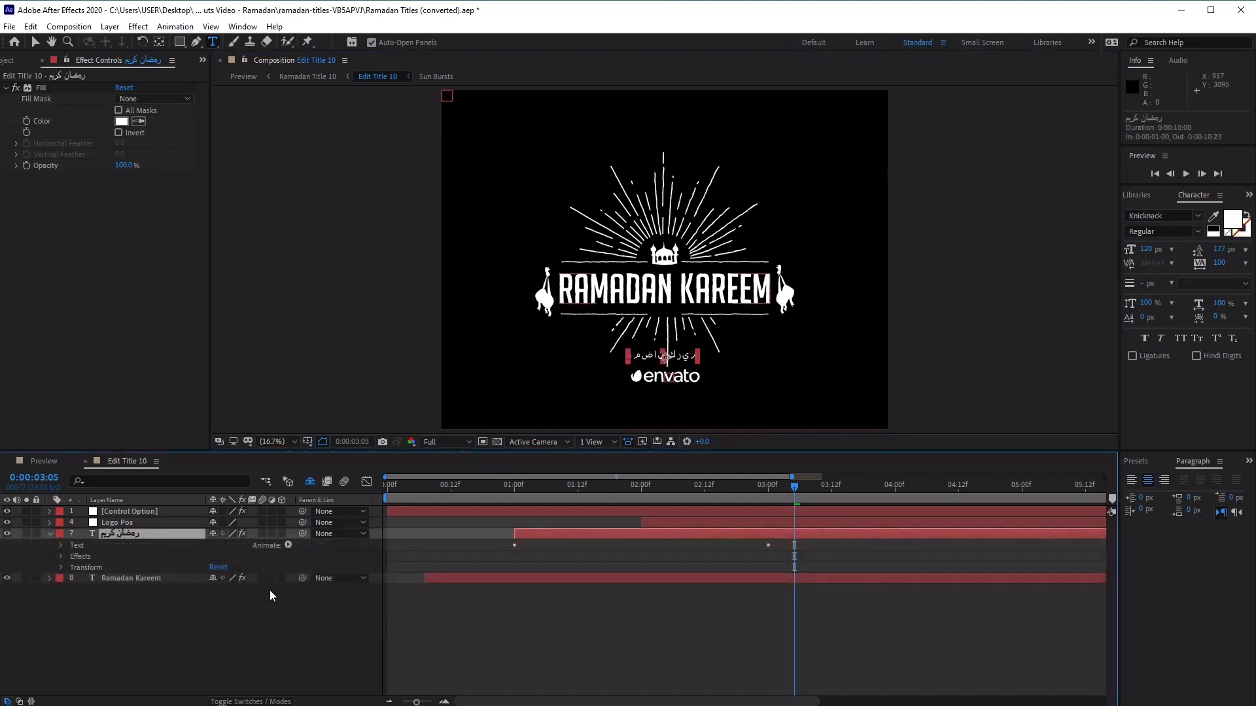
pyautogui.click(176, 596)
# Set the font size of the رمضان كريم text layer to 200 px and preview the title animation
pyautogui.click(128, 532)
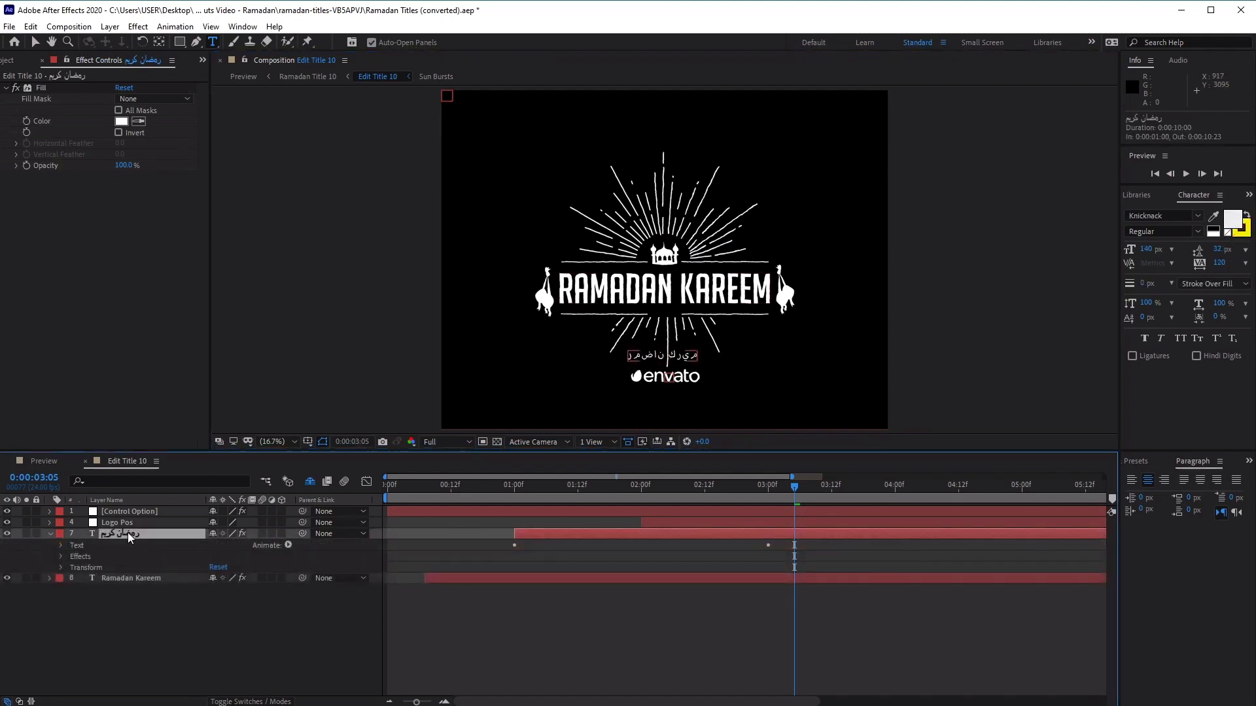
pyautogui.doubleClick(128, 532)
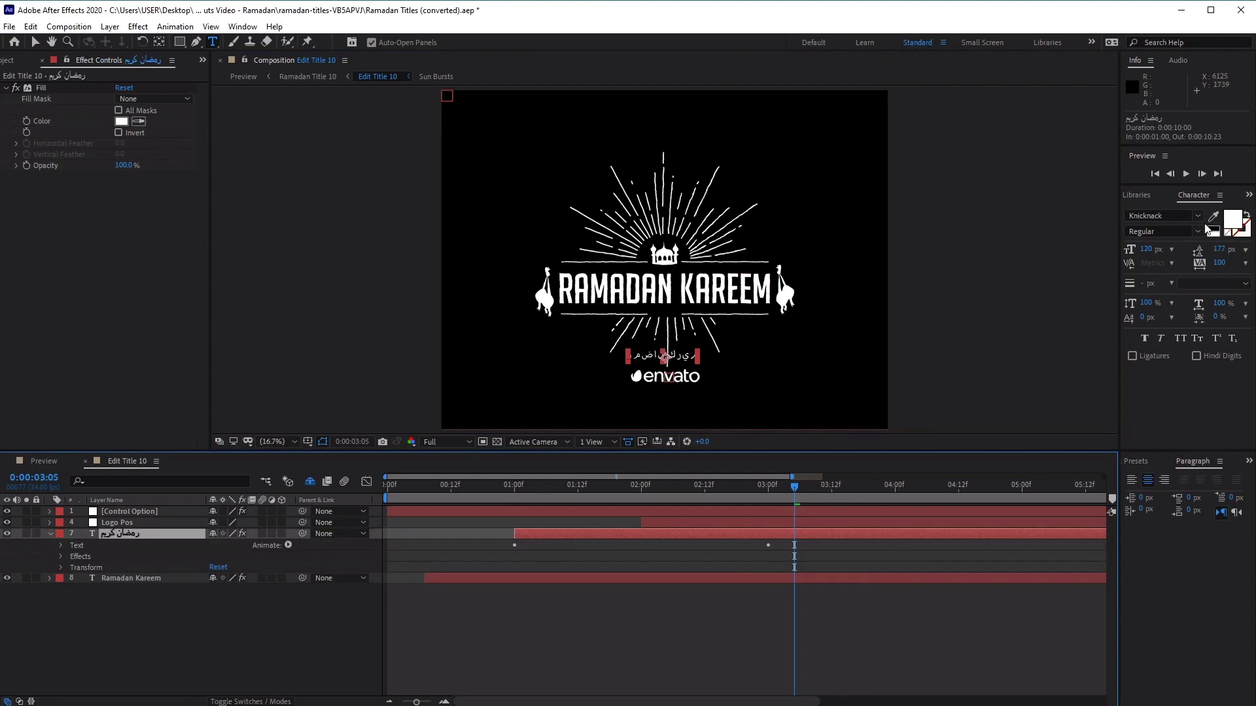
pyautogui.click(1201, 198)
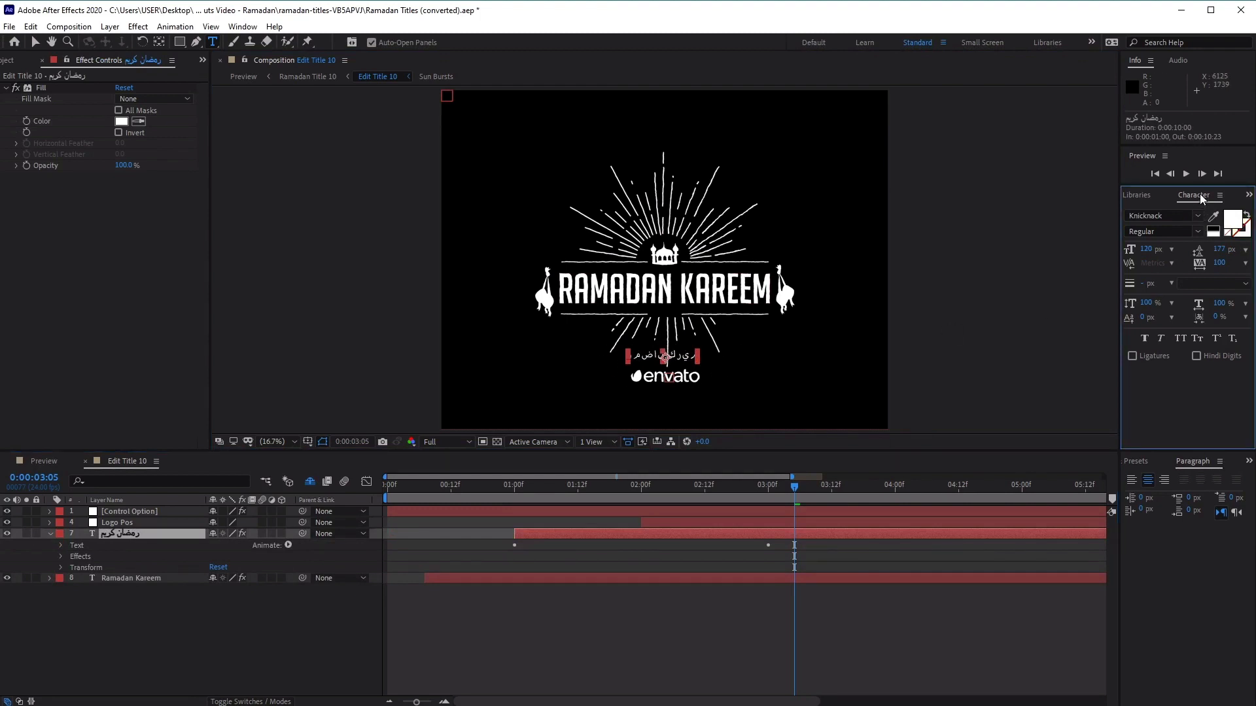
pyautogui.click(36, 43)
pyautogui.click(220, 637)
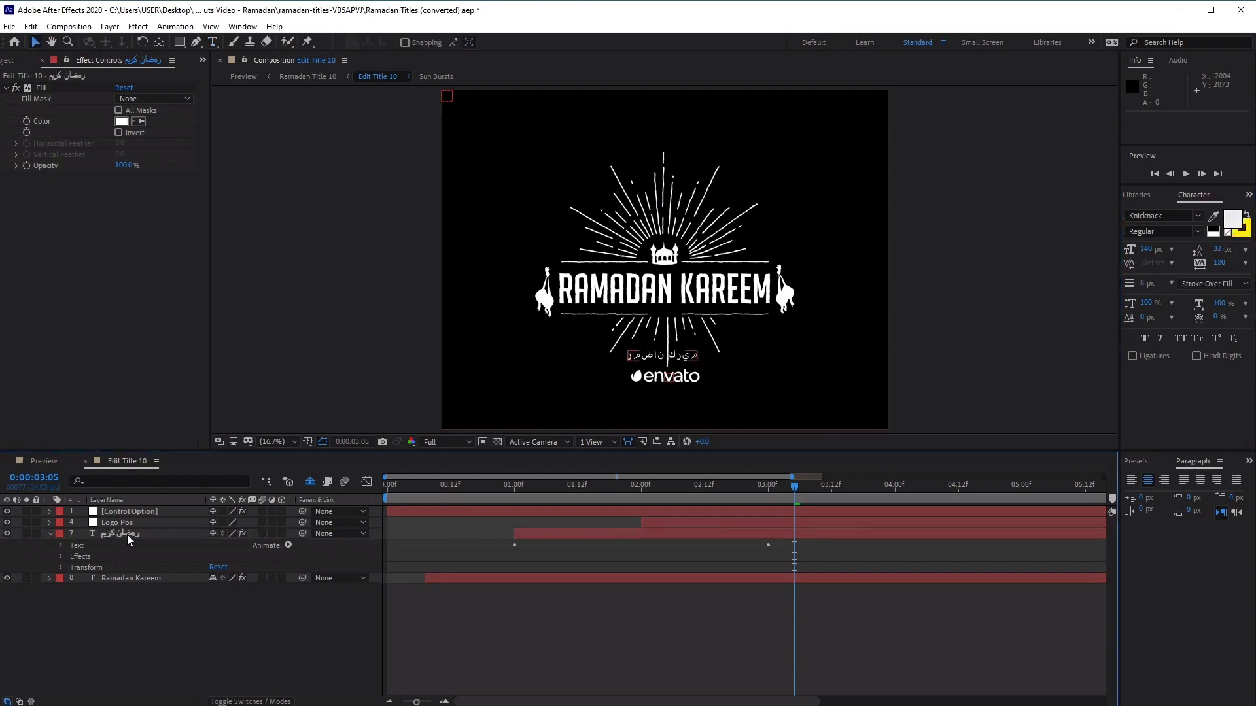
pyautogui.click(133, 535)
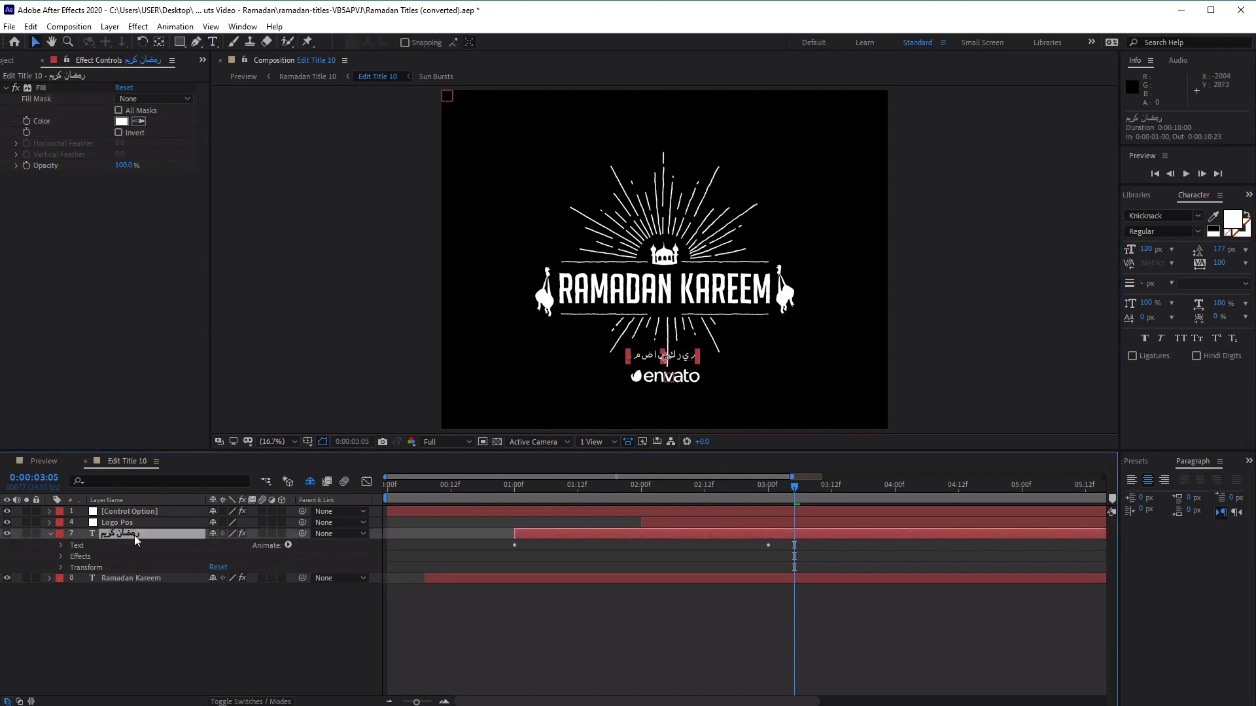
pyautogui.click(52, 533)
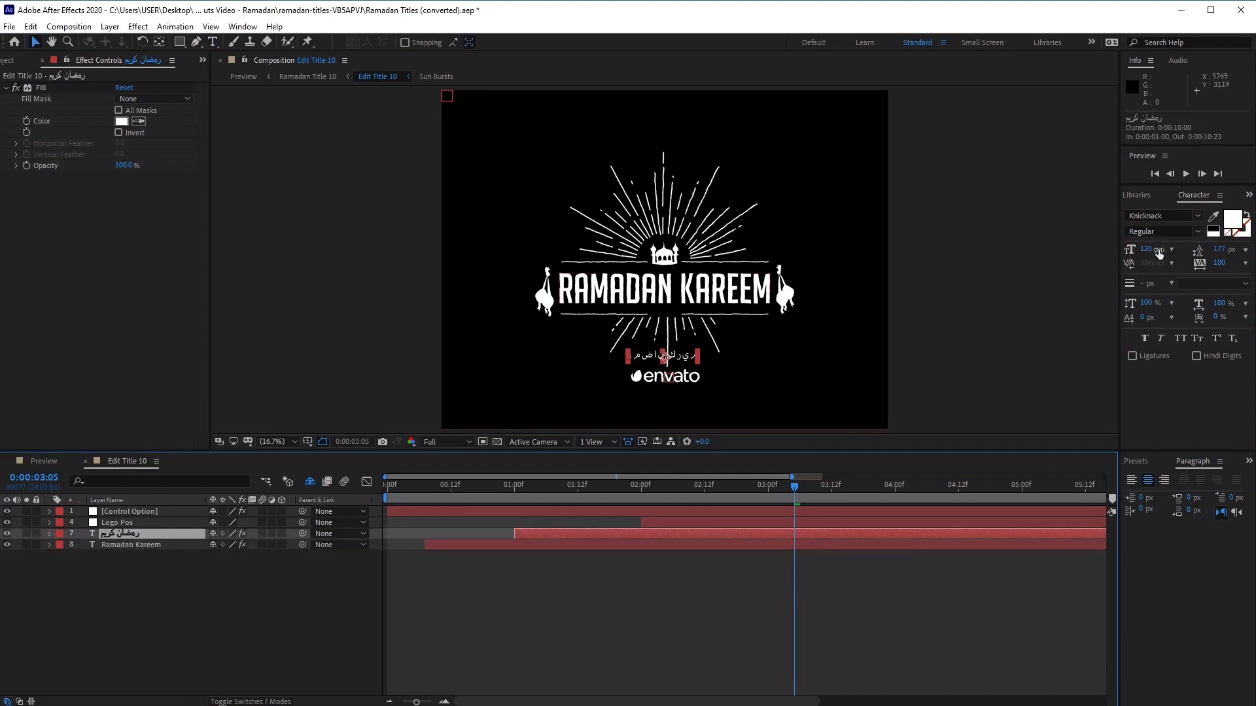
pyautogui.moveTo(1146, 249); pyautogui.dragTo(1198, 249)
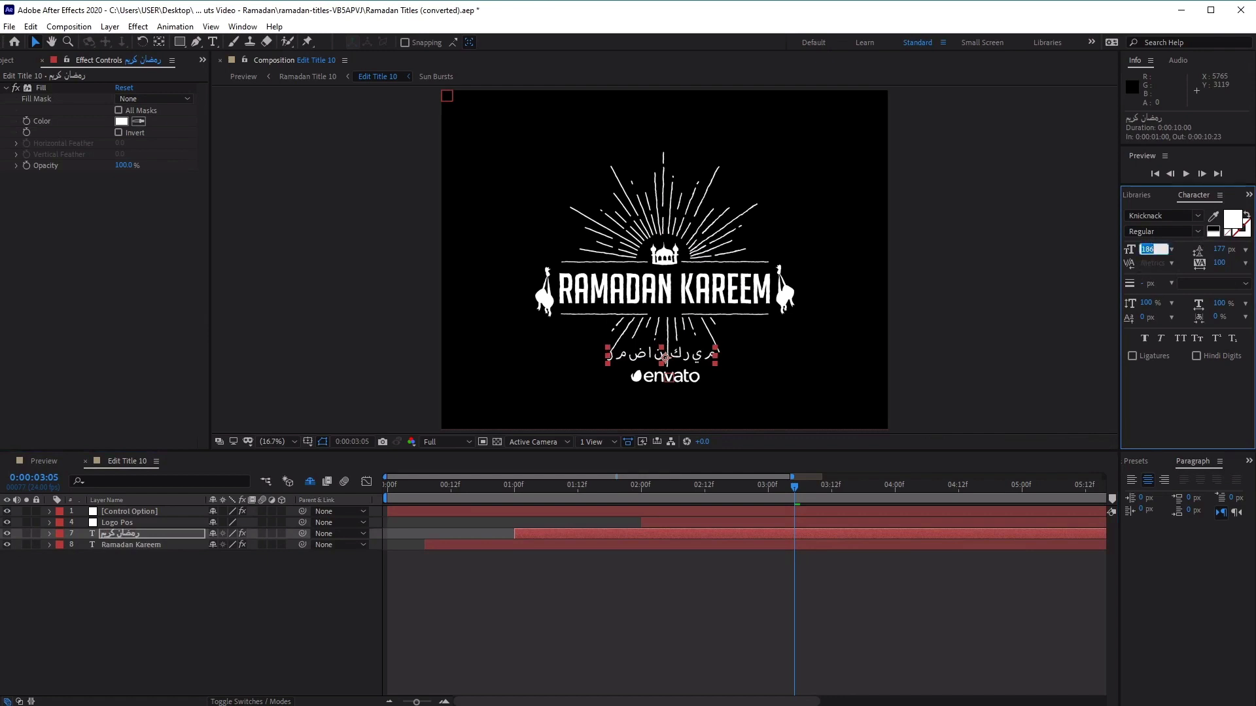
pyautogui.write('200')
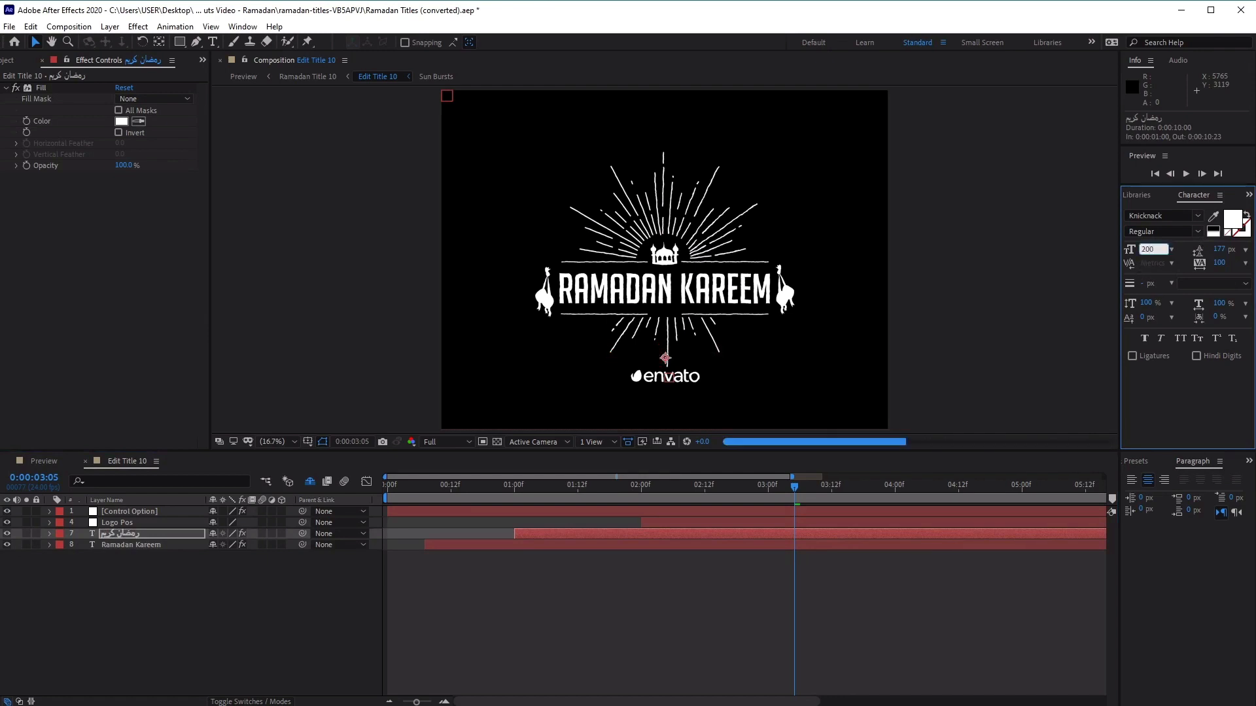
pyautogui.press('Return')
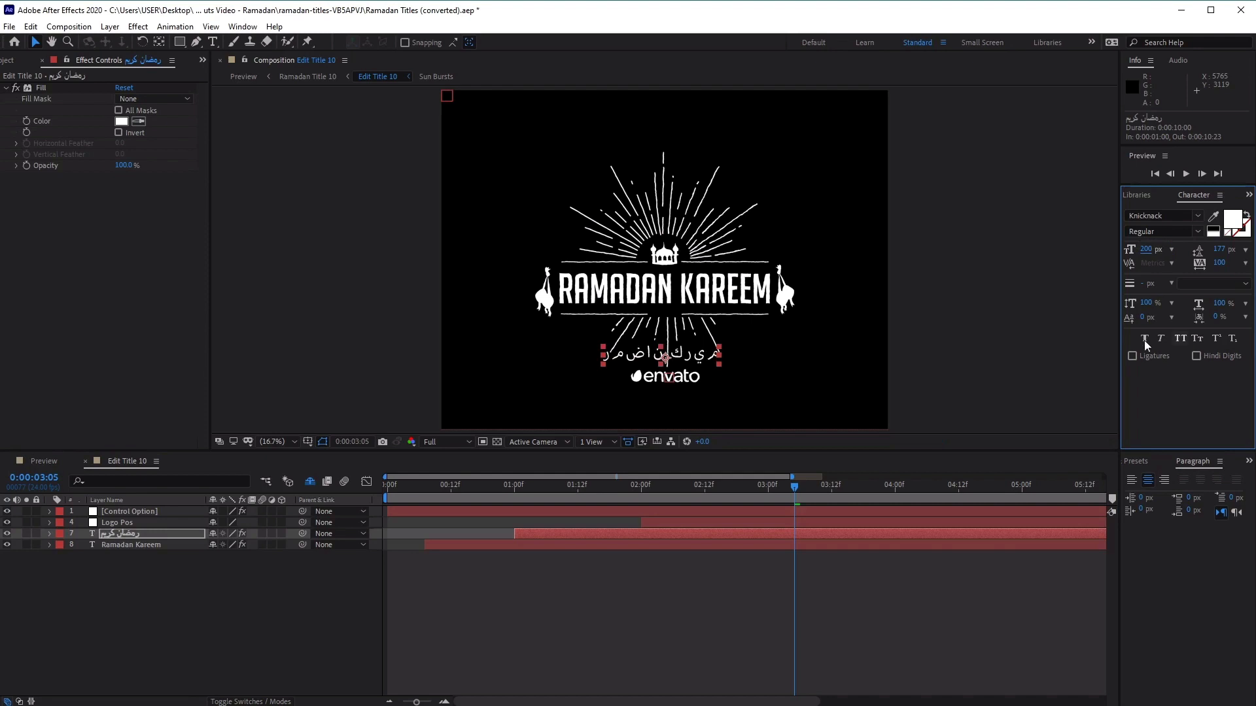
pyautogui.click(881, 347)
pyautogui.press('space')
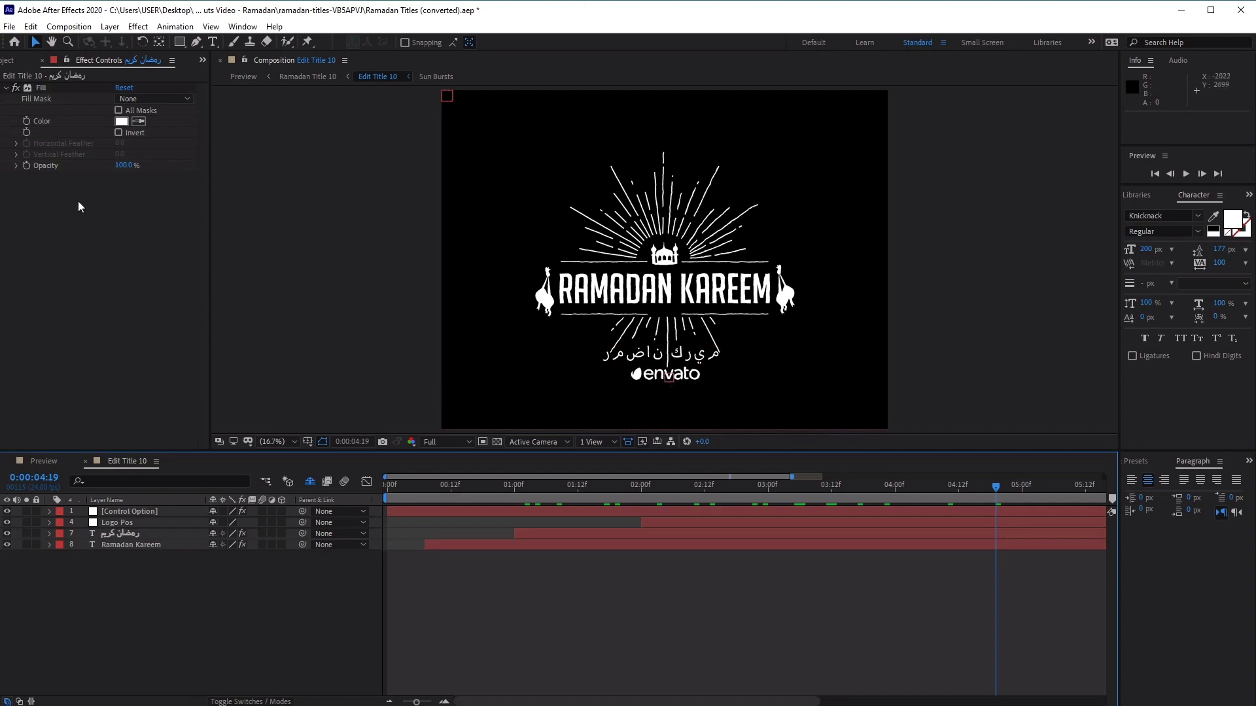
# Open the Logo Placeholder composition from the EDIT HERE folder and delete its envato_logo Outlines layer
pyautogui.click(3, 64)
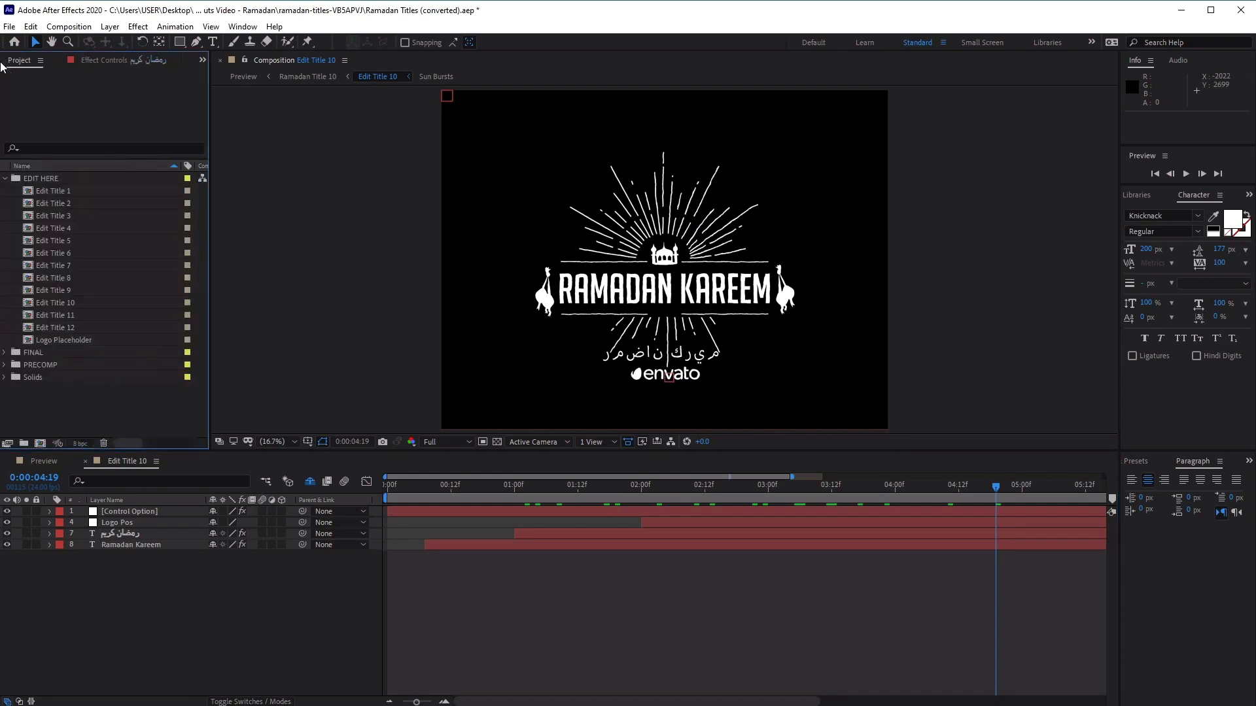
pyautogui.click(84, 340)
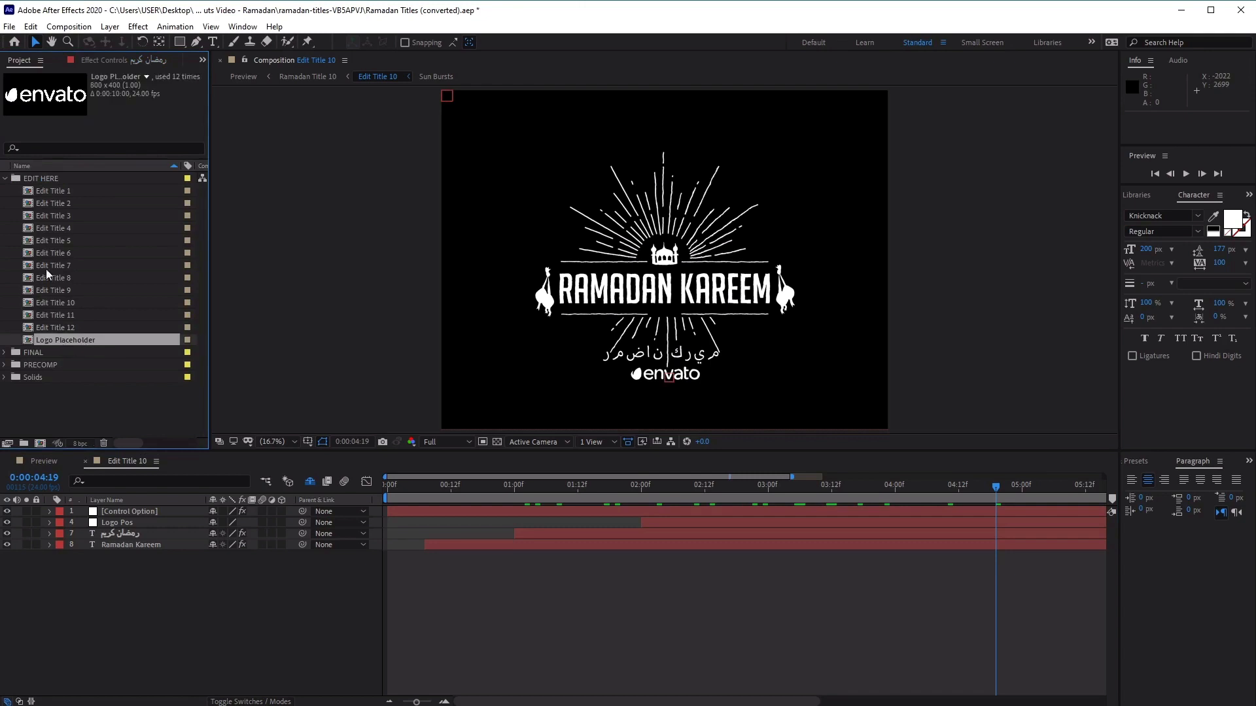
pyautogui.doubleClick(72, 340)
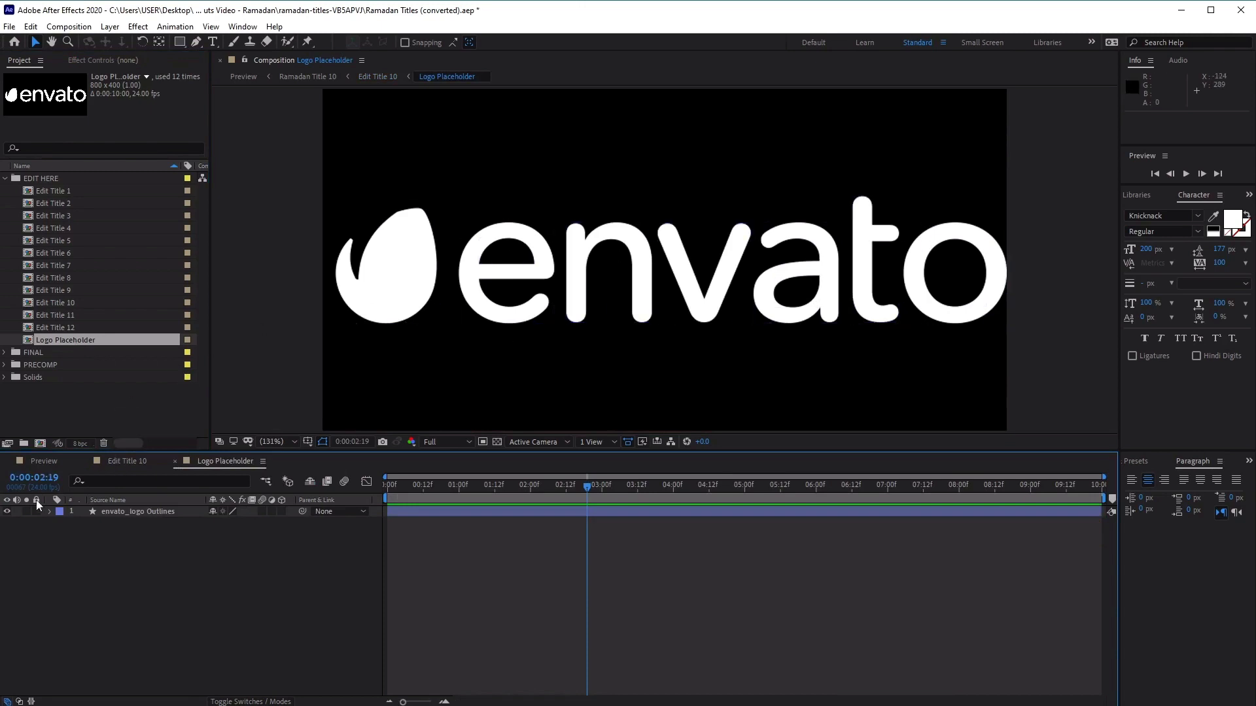
pyautogui.click(135, 512)
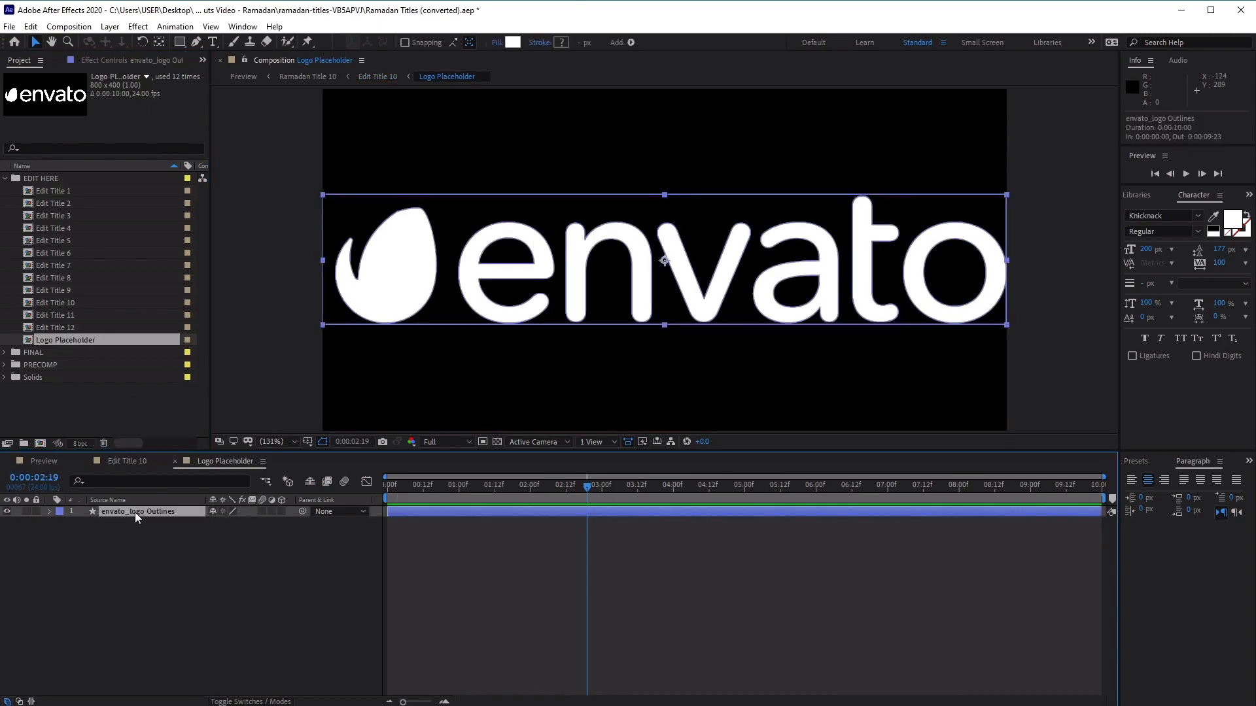
pyautogui.click(7, 514)
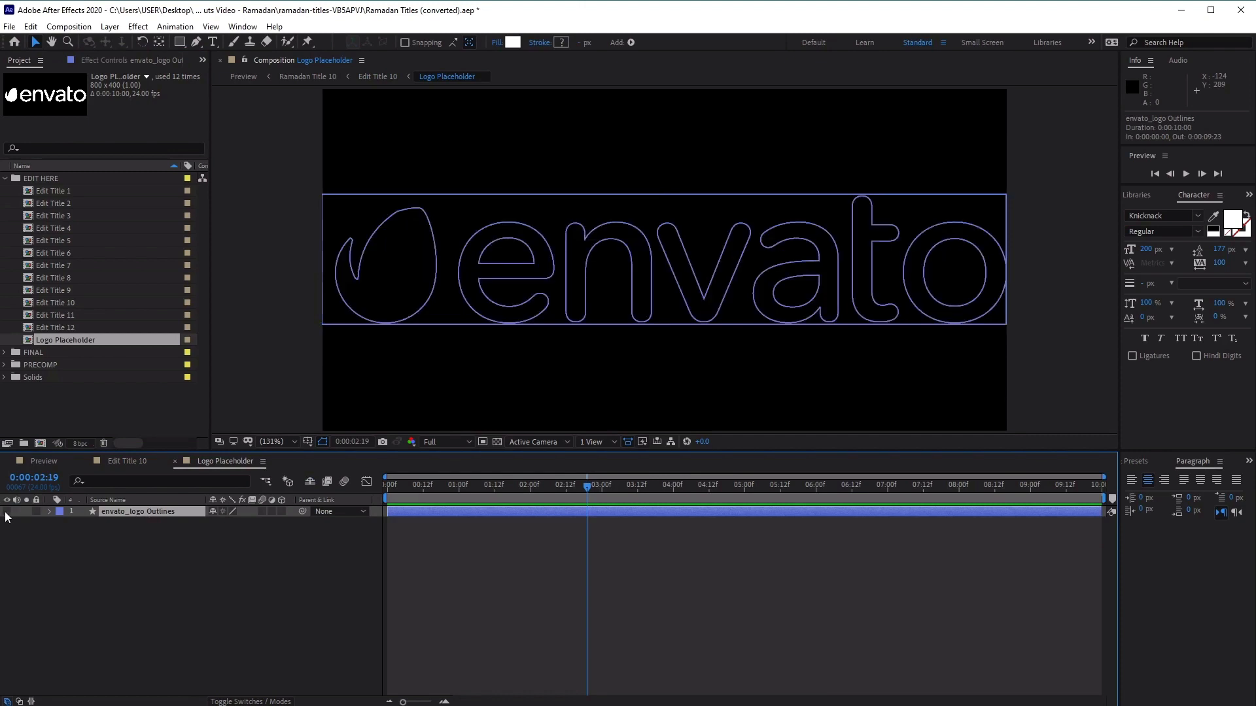
pyautogui.click(7, 512)
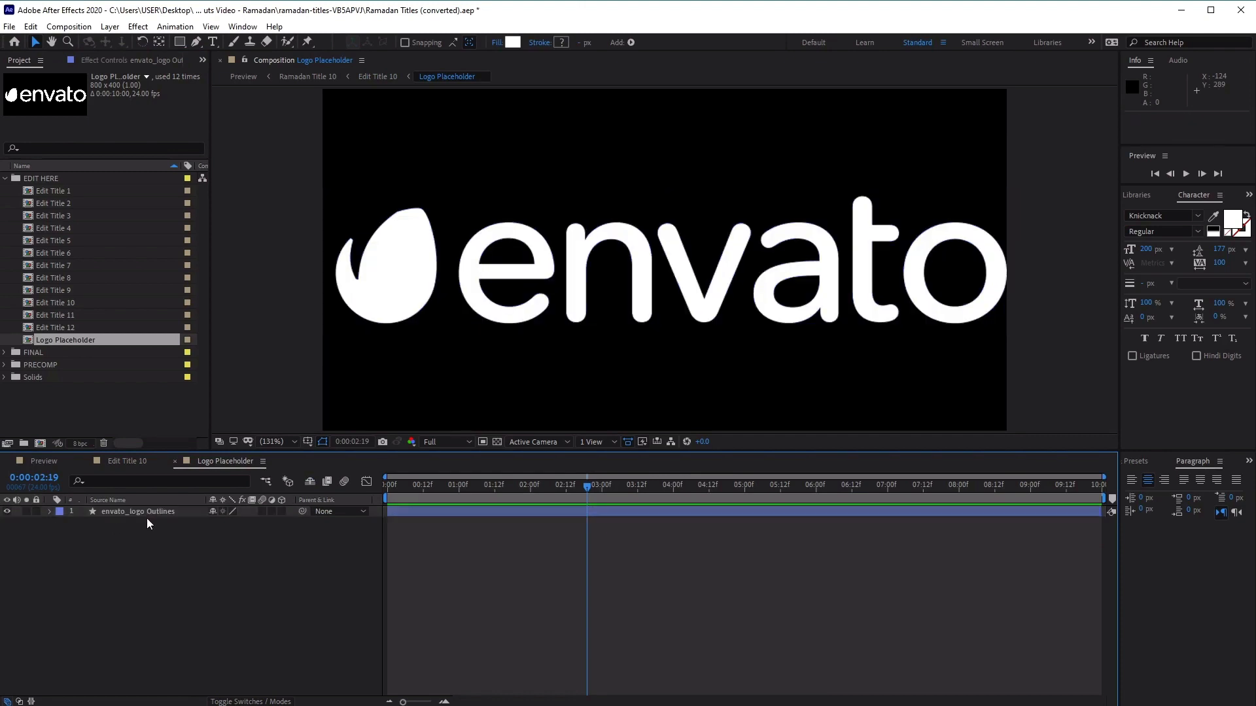
pyautogui.click(147, 519)
pyautogui.click(152, 511)
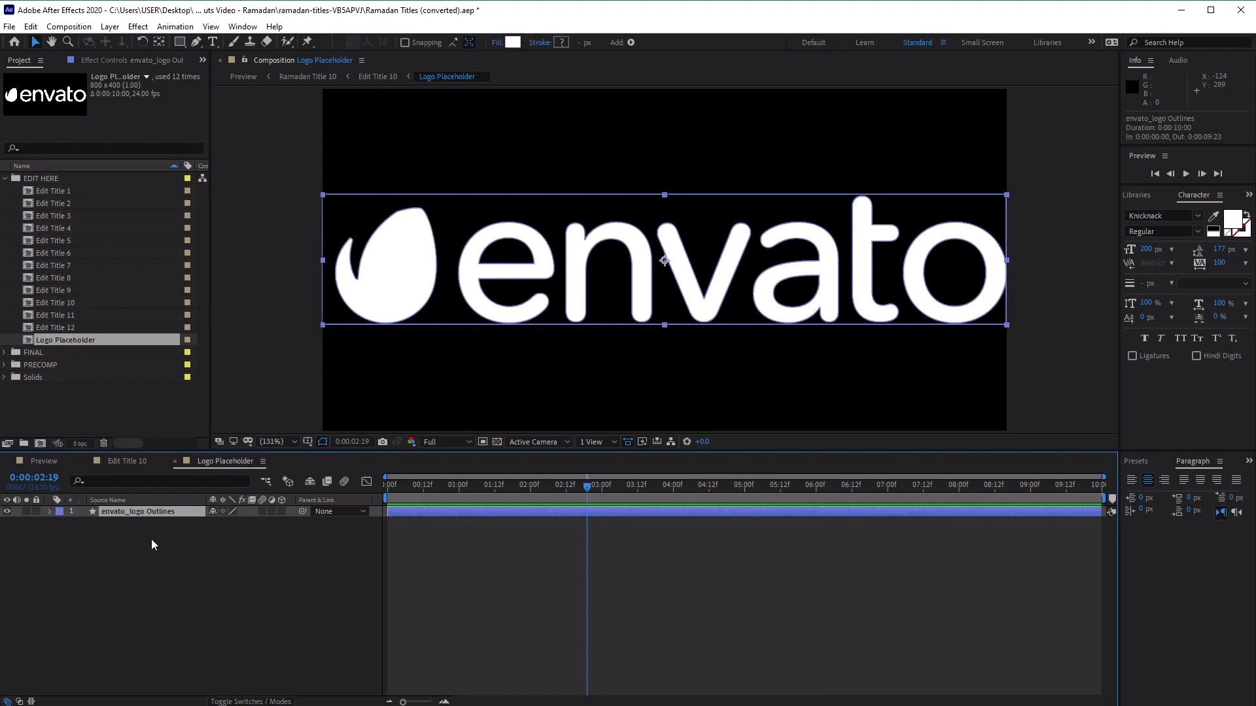
pyautogui.press('Delete')
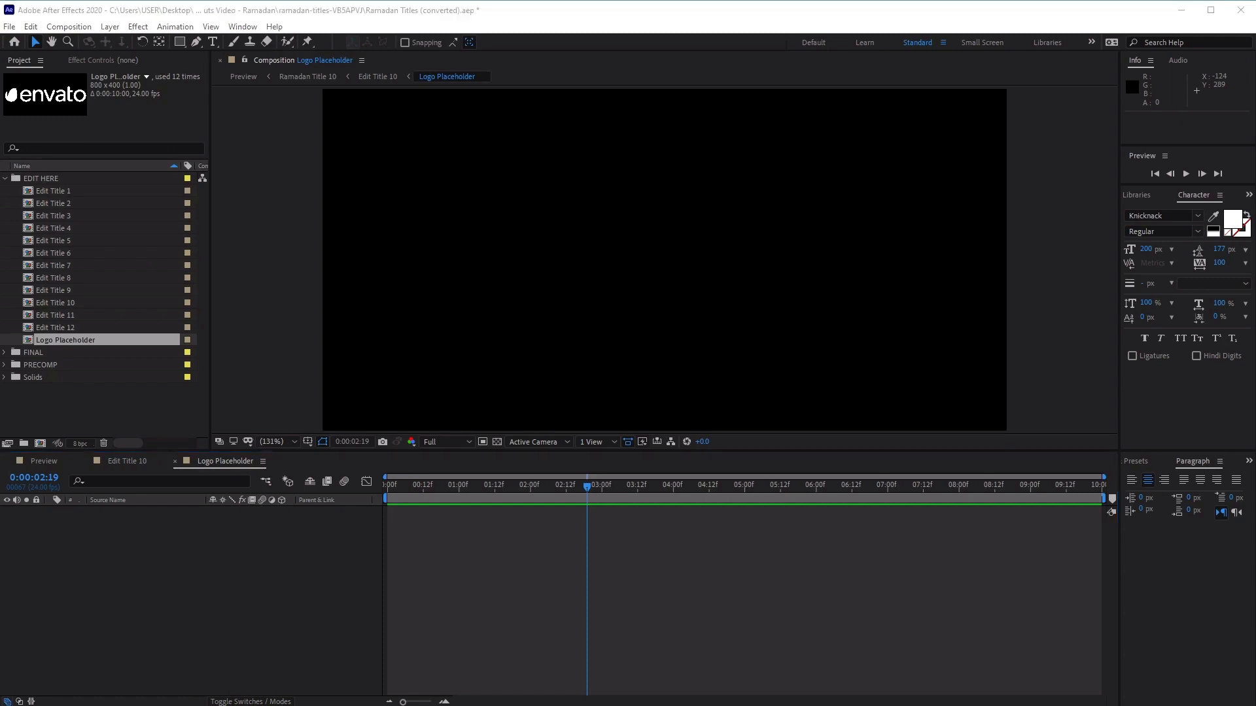
# Import logo.png, add it to the Logo Placeholder composition and scale it to 82%
pyautogui.moveTo(281, 703); pyautogui.dragTo(112, 406)
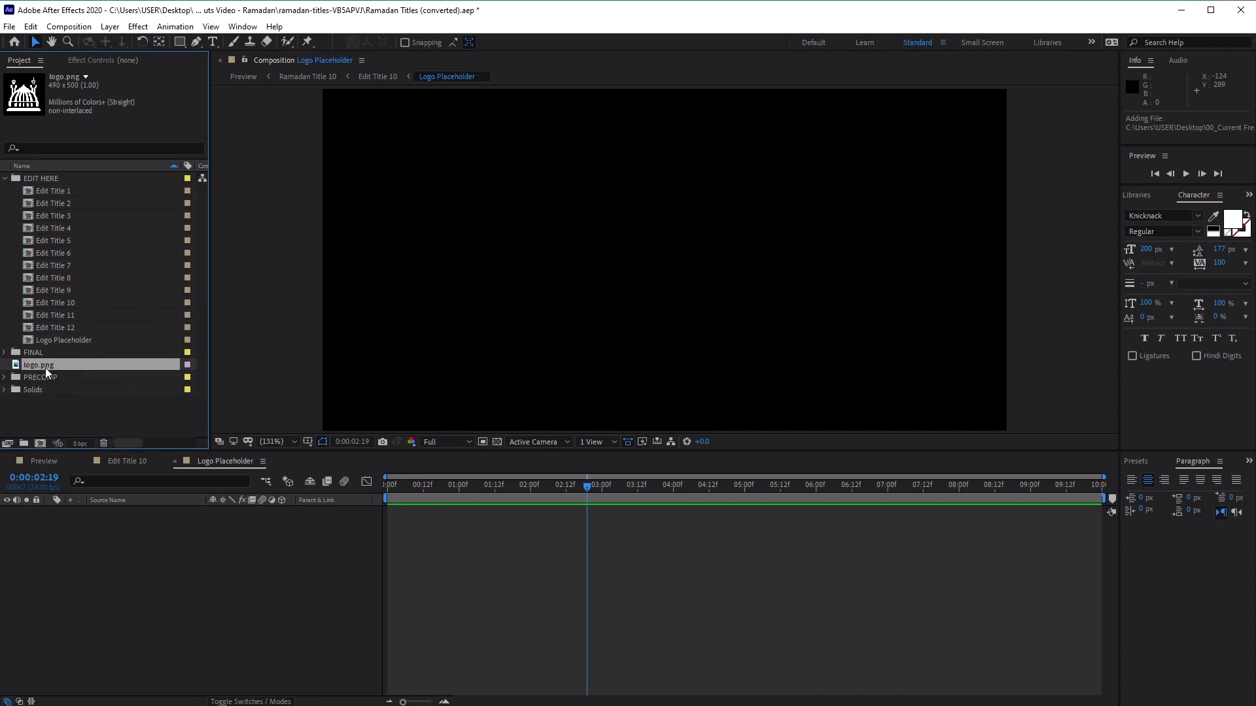
pyautogui.moveTo(49, 366); pyautogui.dragTo(170, 583)
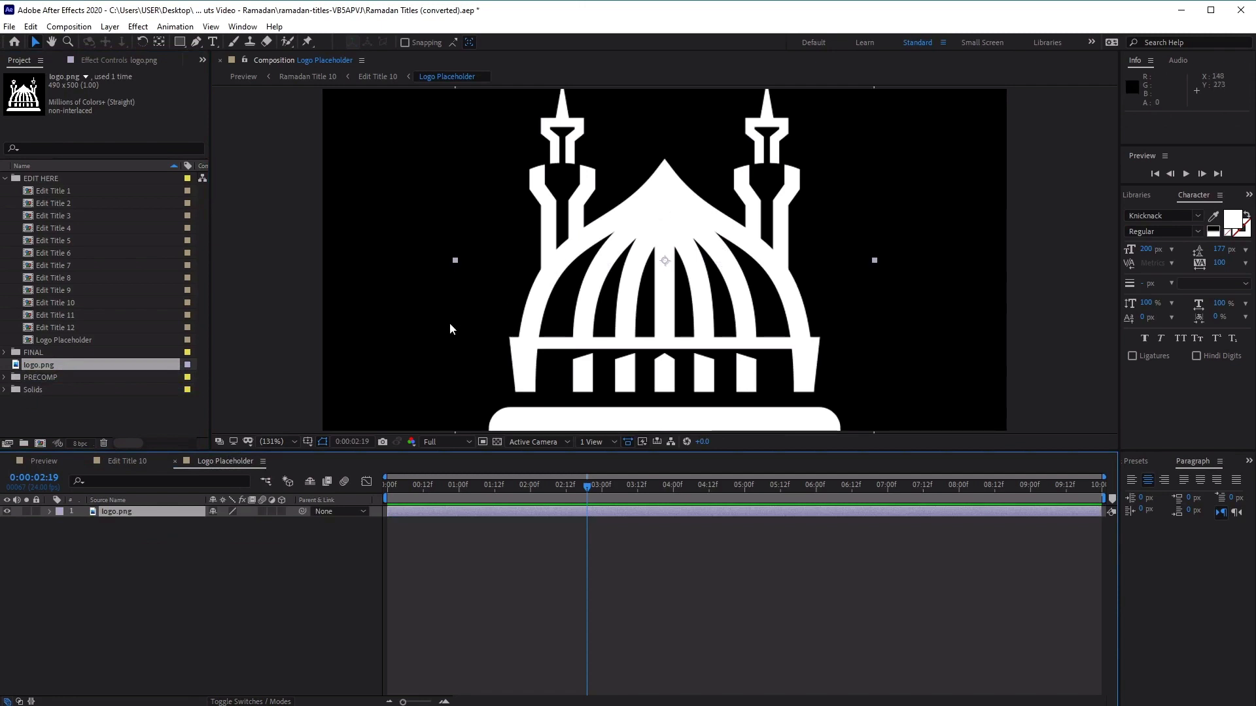
pyautogui.click(49, 512)
pyautogui.click(62, 524)
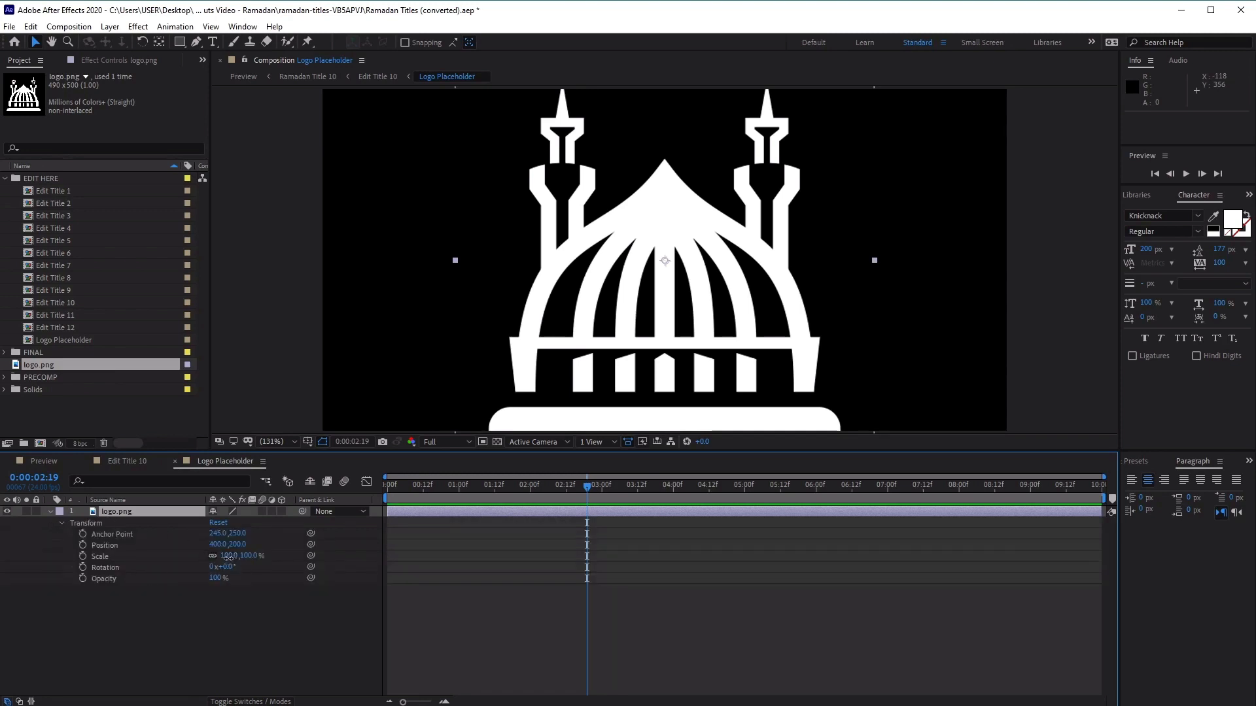
pyautogui.moveTo(233, 561)
pyautogui.mouseDown()
pyautogui.moveTo(208, 563)
pyautogui.moveTo(224, 563)
pyautogui.mouseUp()
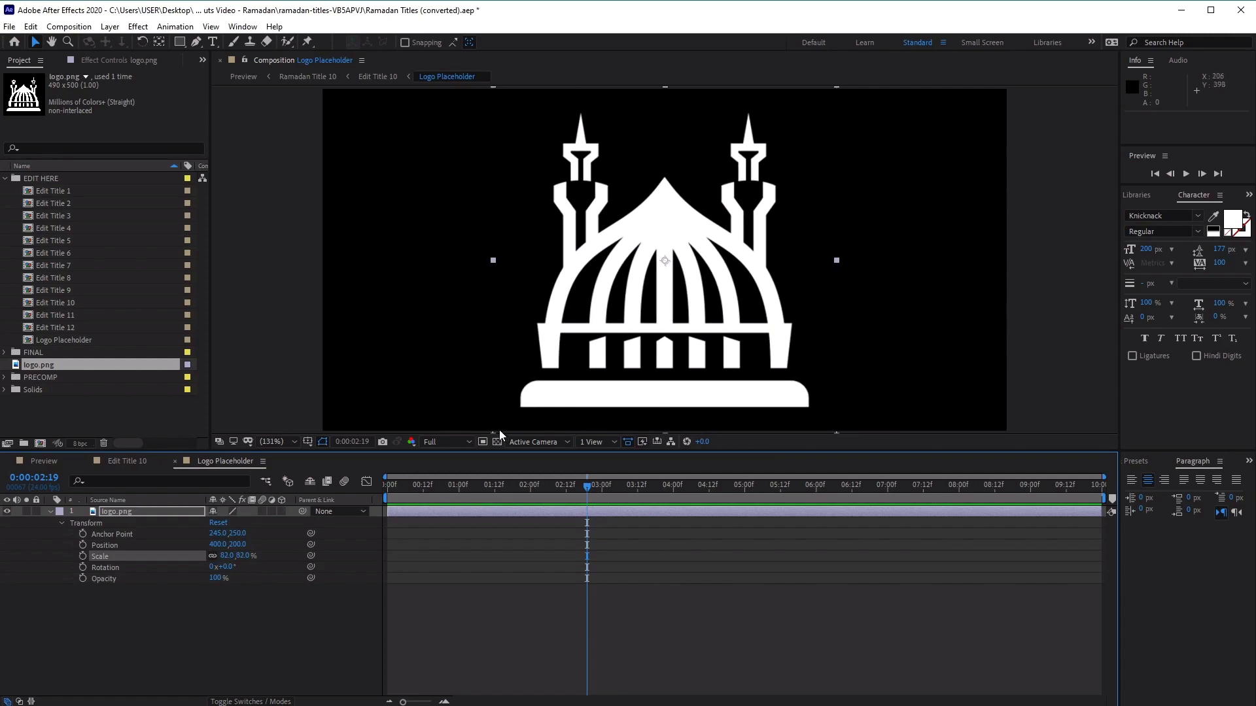
# Return to the Edit Title 10 composition and lower the Logo Pos layer to a vertical position of 2806
pyautogui.click(127, 461)
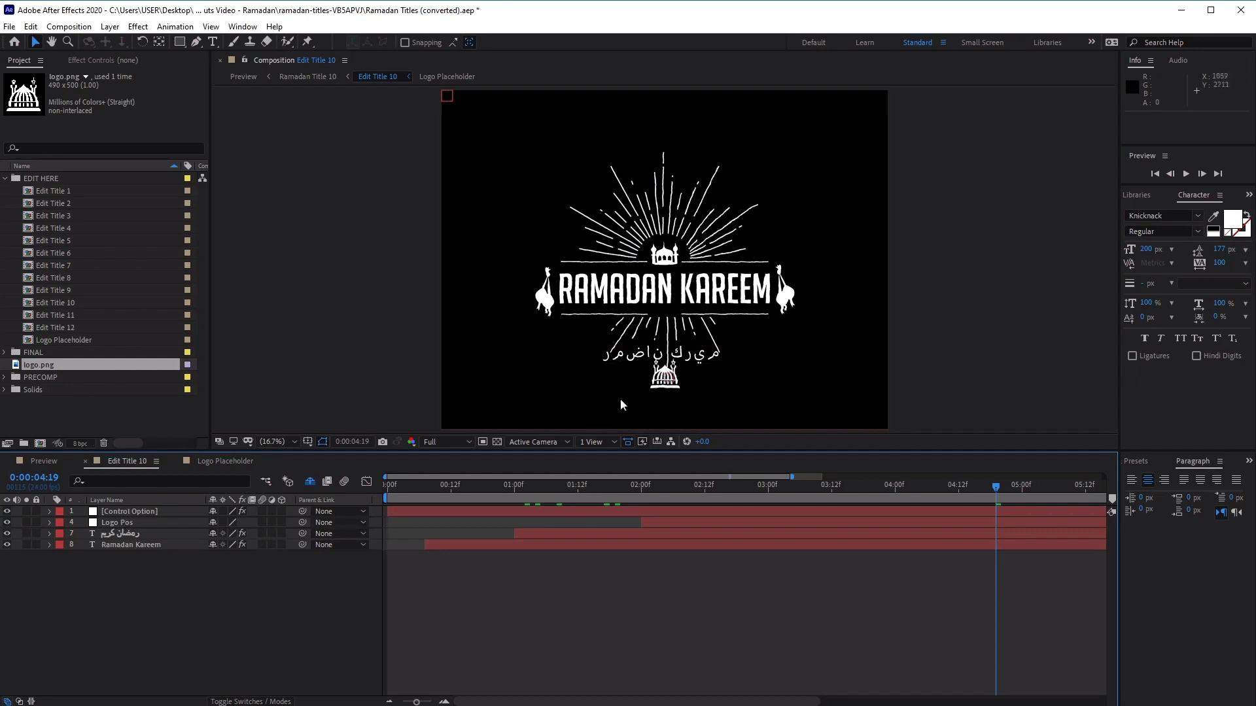
pyautogui.click(125, 523)
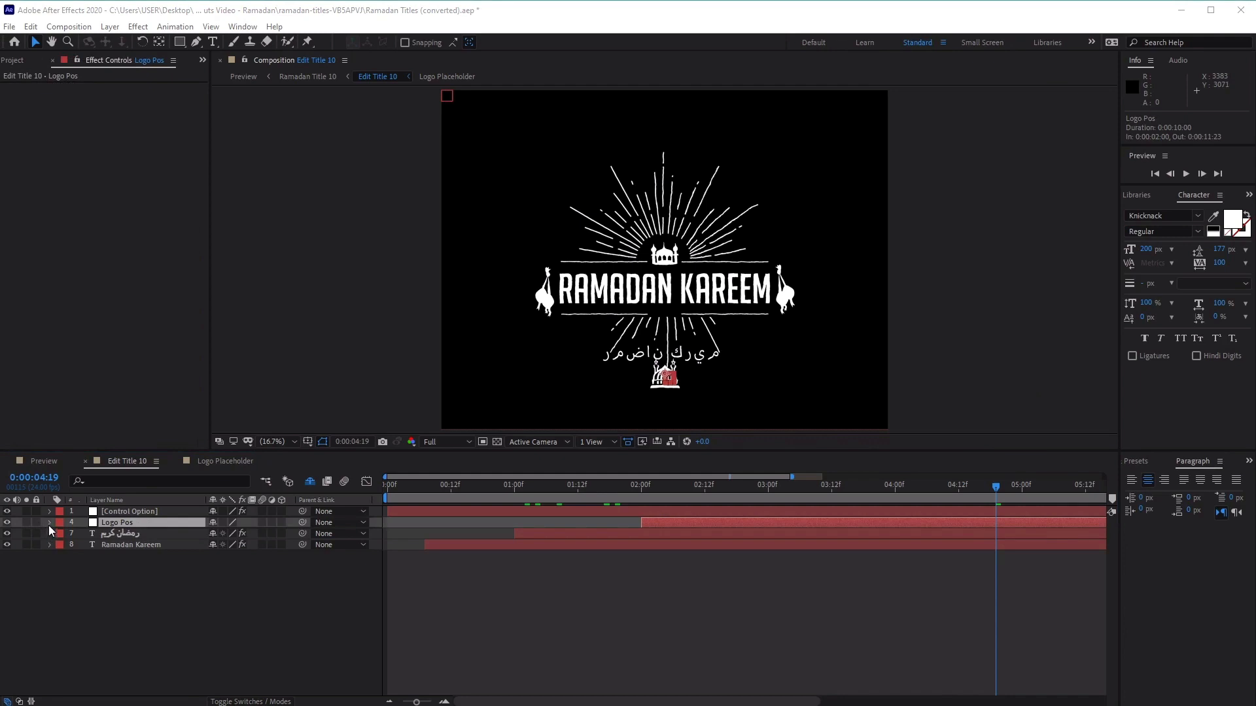
pyautogui.click(49, 522)
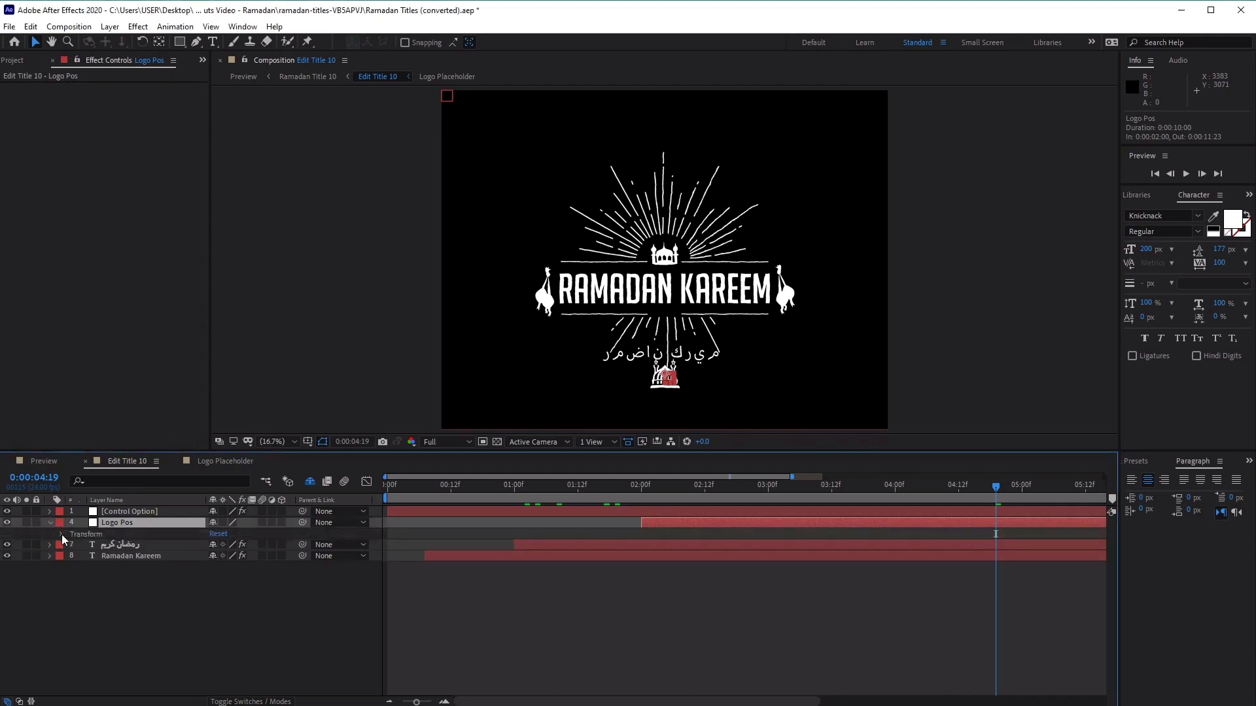
pyautogui.click(61, 534)
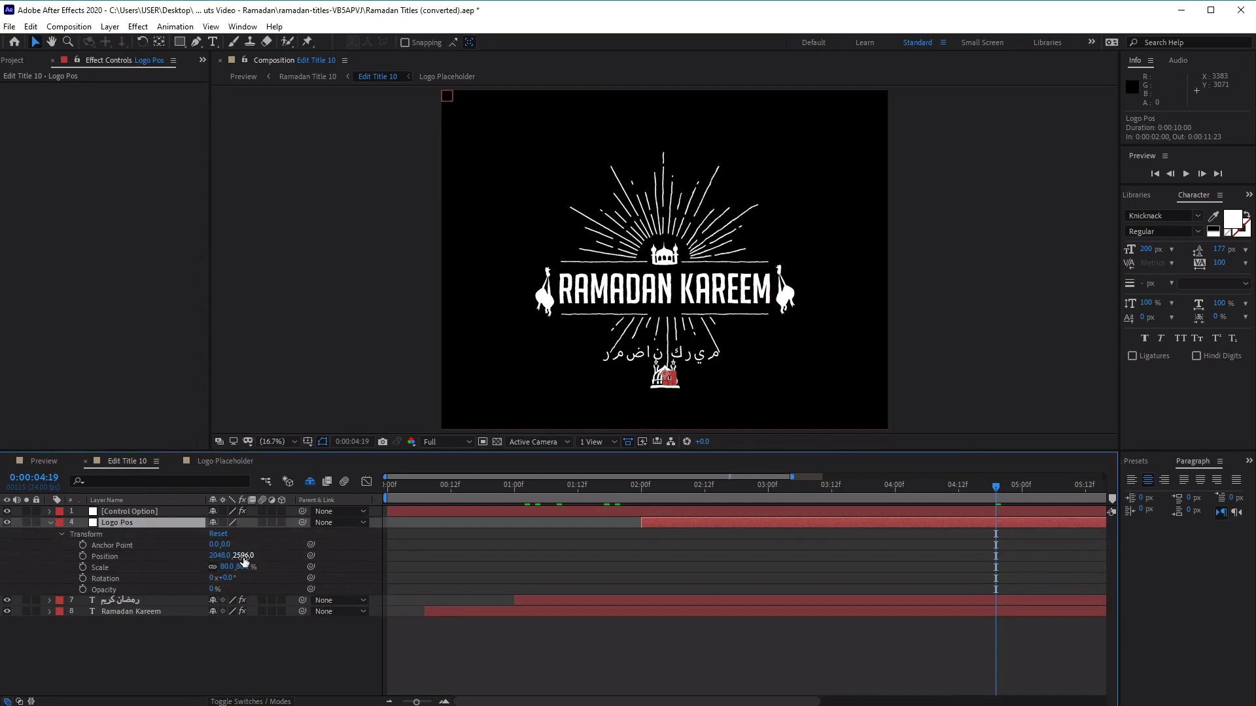
pyautogui.moveTo(243, 559); pyautogui.dragTo(357, 550)
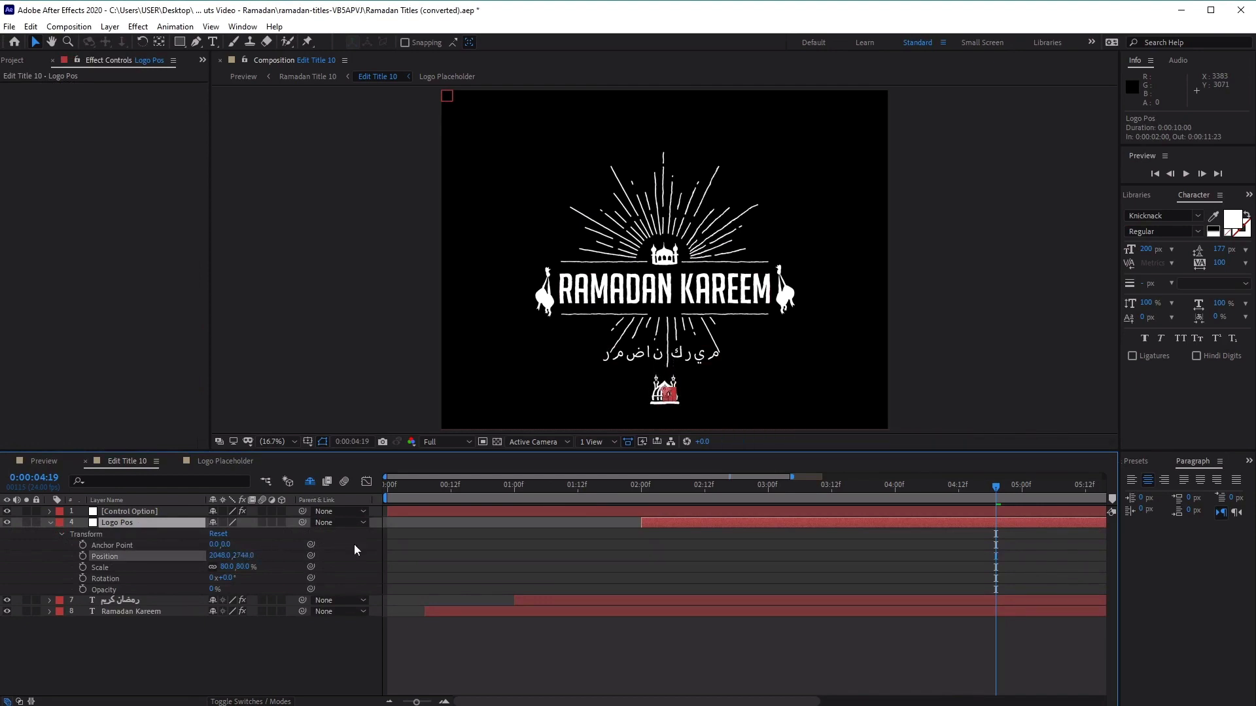
pyautogui.moveTo(697, 453); pyautogui.dragTo(690, 540)
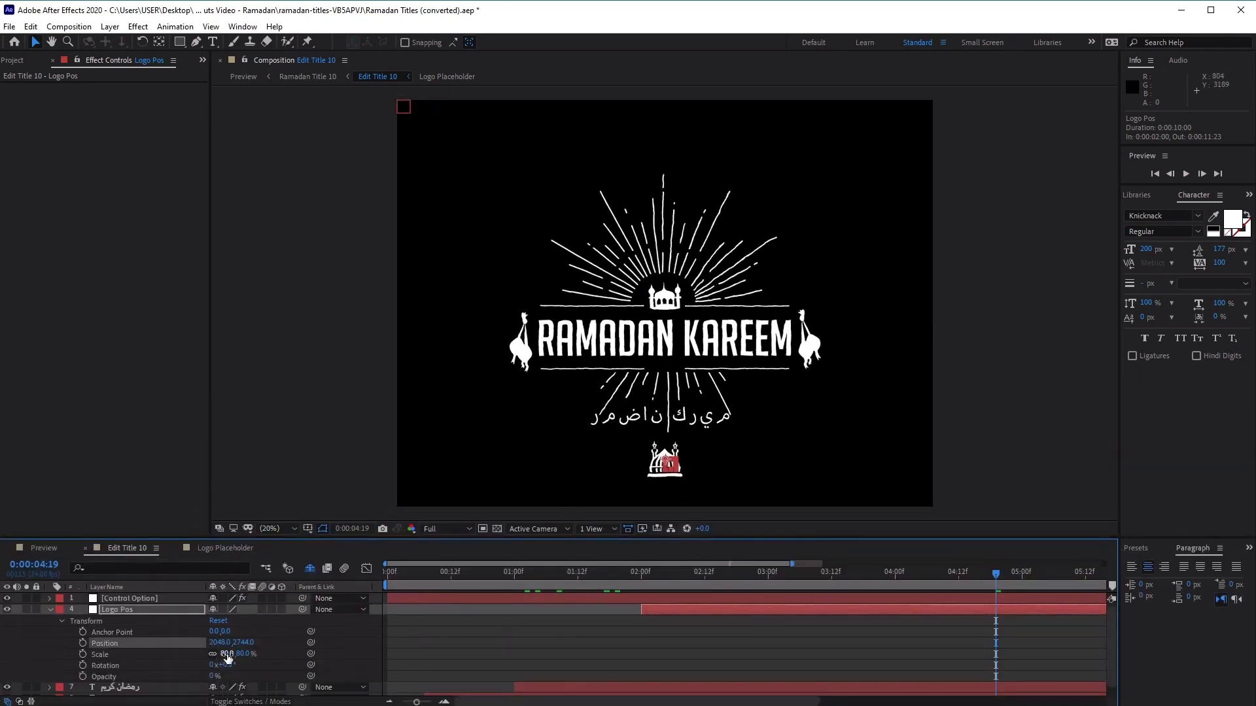
pyautogui.moveTo(243, 642); pyautogui.dragTo(284, 646)
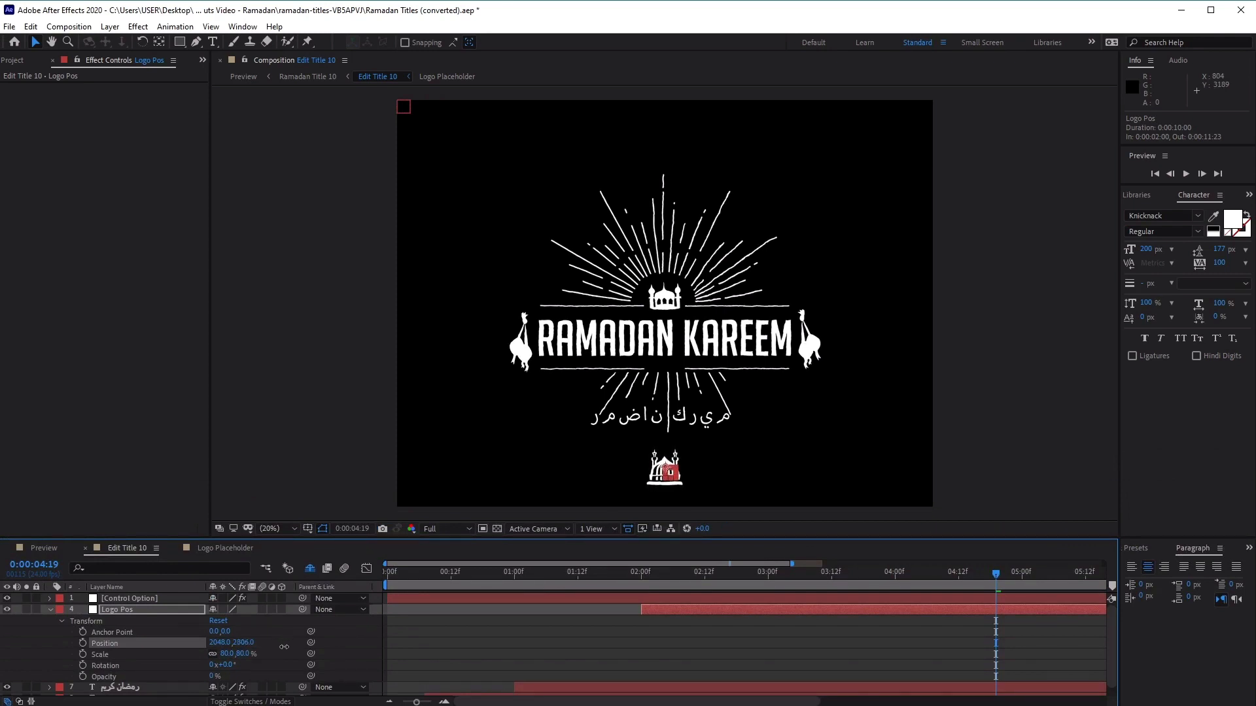
pyautogui.click(48, 609)
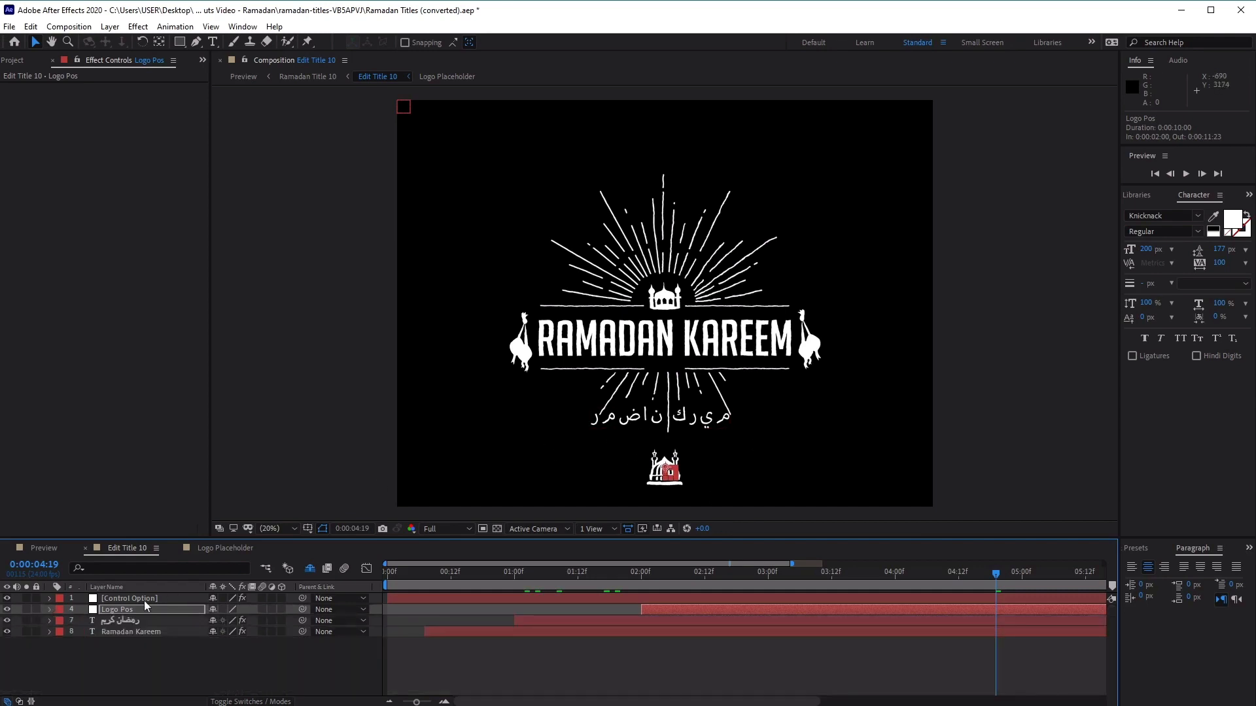
# Lower the رمضان كريم text layer in Edit Title 10 to a vertical position of 2577 and scrub the timeline to 0:00:03:18
pyautogui.click(59, 620)
pyautogui.click(50, 620)
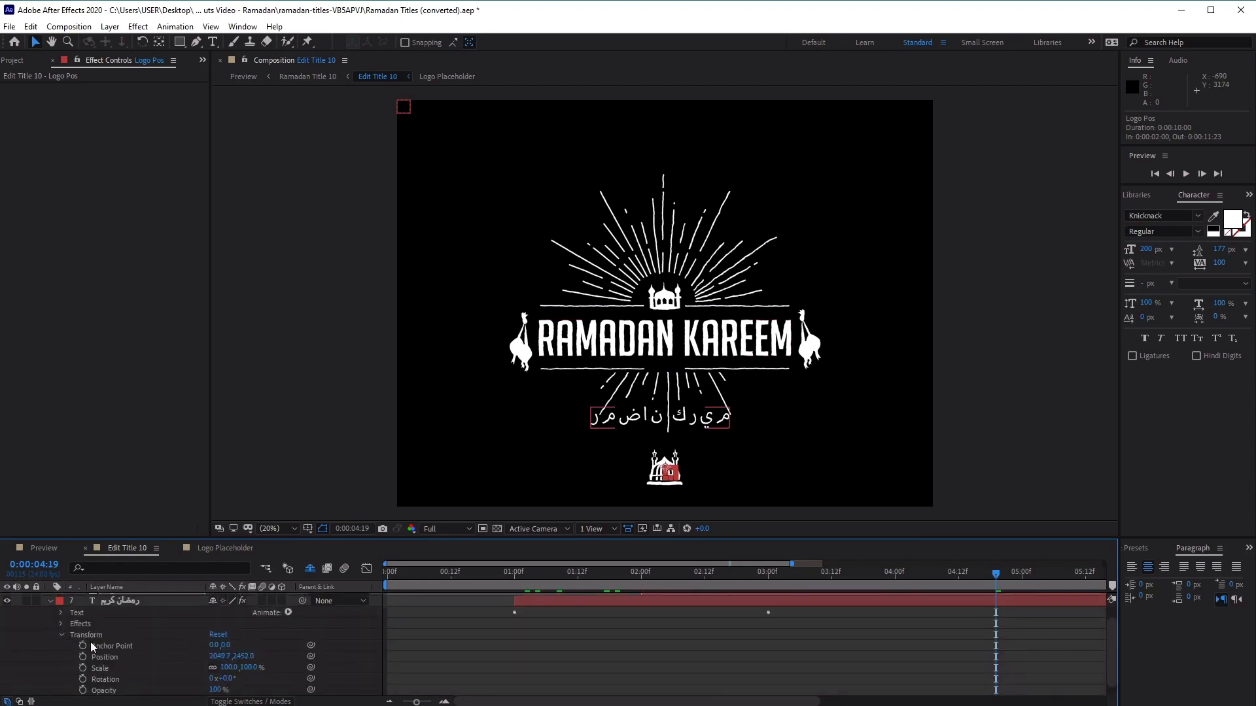
pyautogui.click(258, 657)
pyautogui.moveTo(245, 656); pyautogui.dragTo(336, 651)
pyautogui.moveTo(488, 570); pyautogui.dragTo(865, 590)
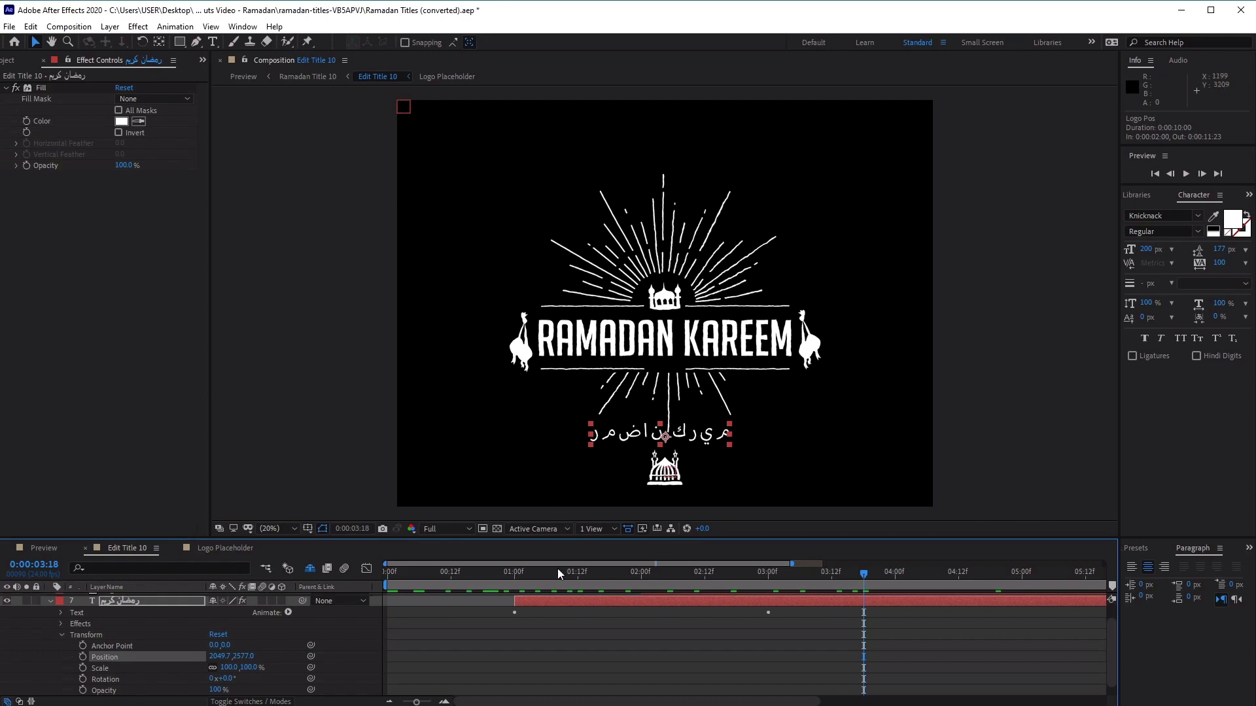
pyautogui.click(726, 489)
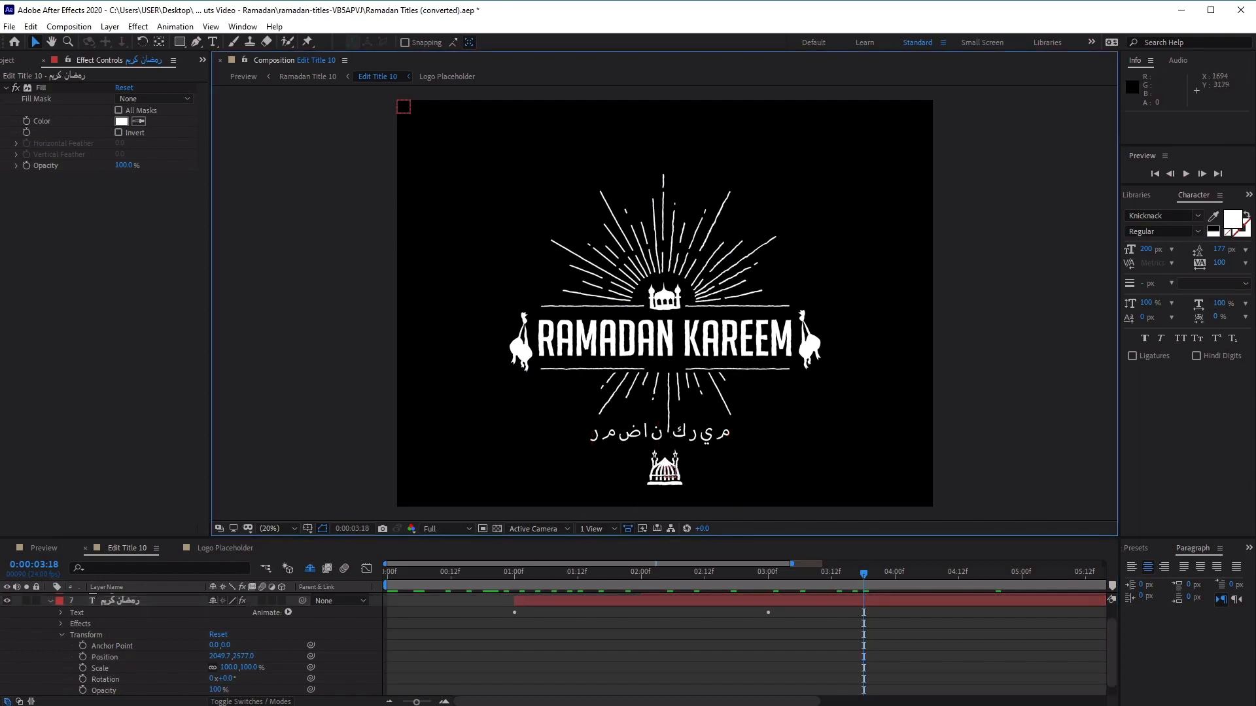
# Import the beautiful-white-mosque-at-sunset-UYC74ZJ.jpg photo into the project
pyautogui.click(9, 60)
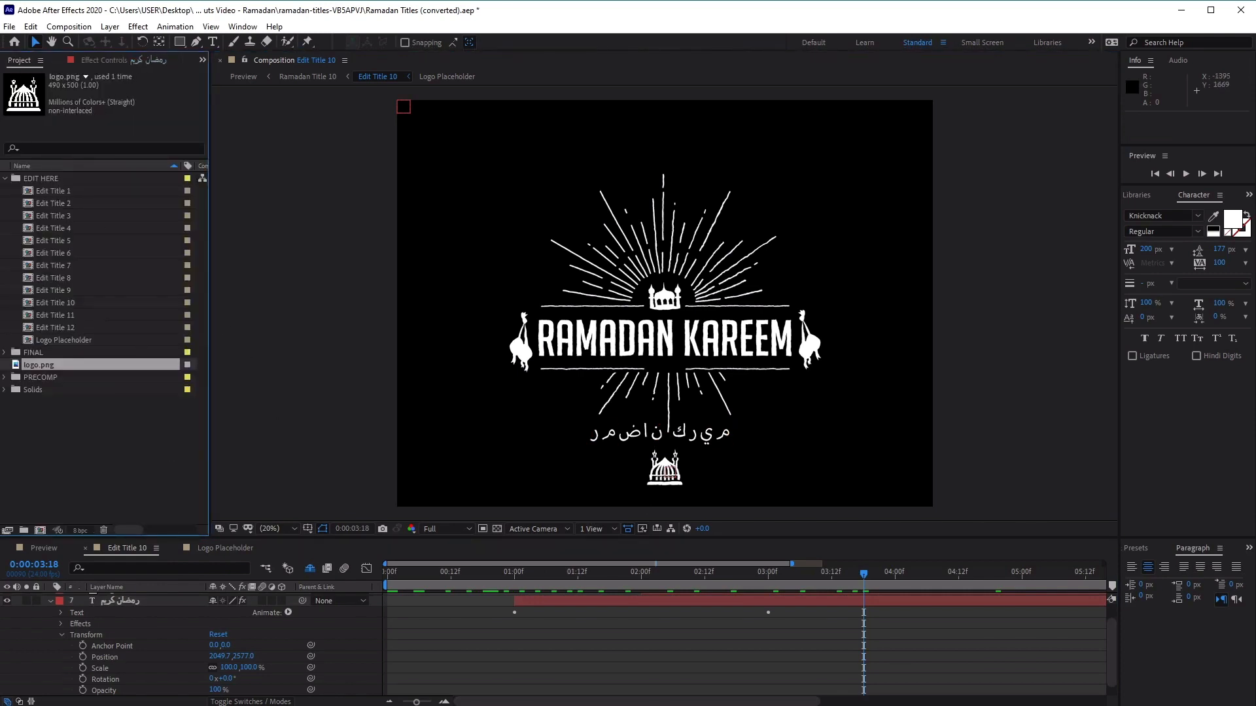
pyautogui.moveTo(184, 568); pyautogui.dragTo(132, 441)
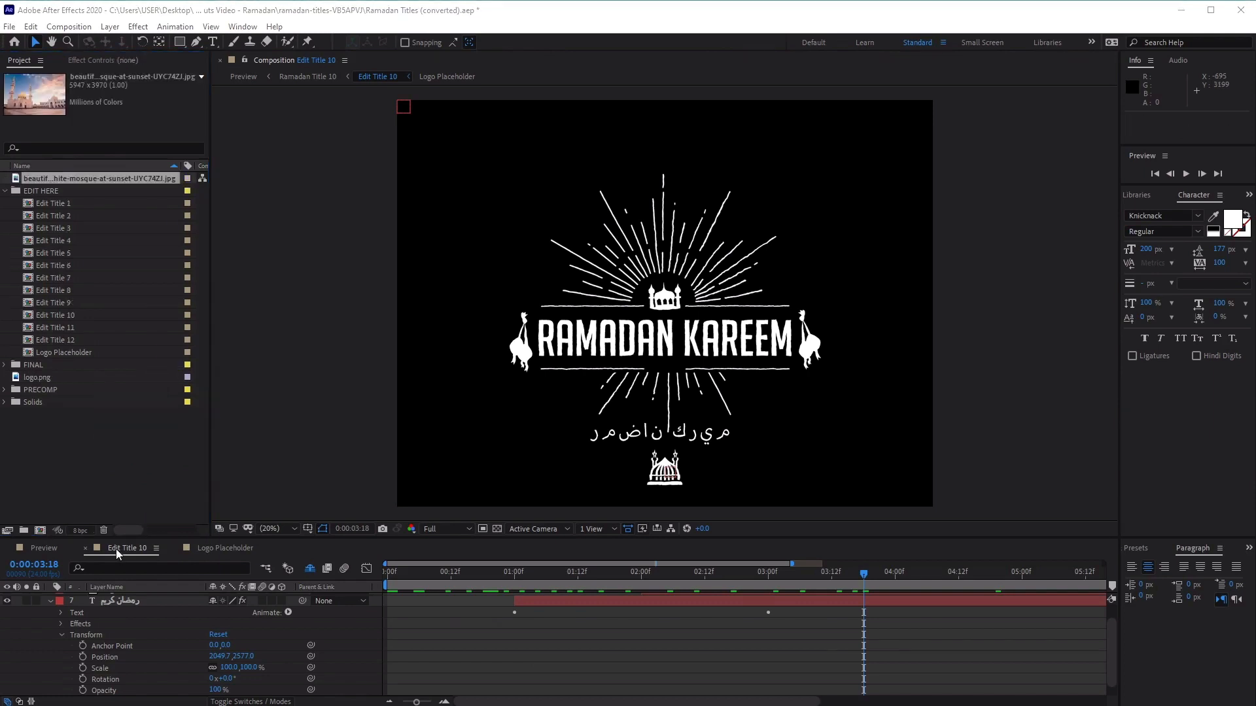
# Collapse the رمضان كريم layer's properties in Edit Title 10 and open the Ramadan Title 10 composition from the Preview composition
pyautogui.click(44, 547)
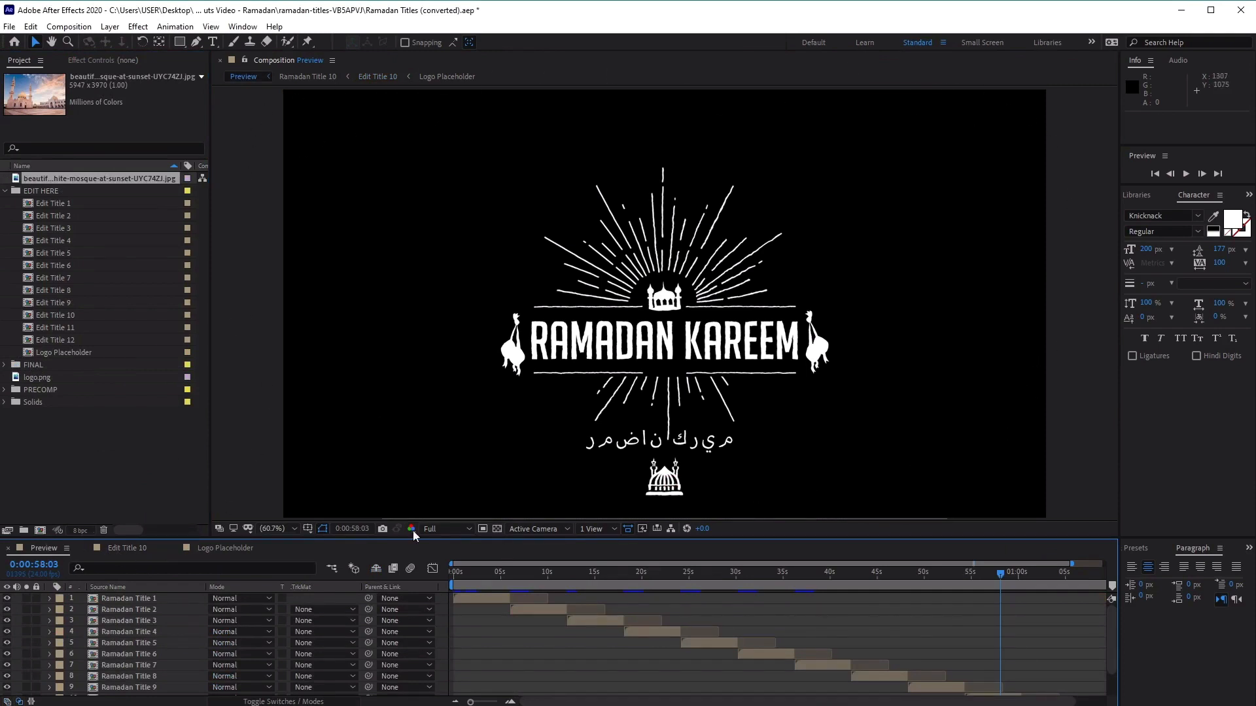
pyautogui.click(136, 551)
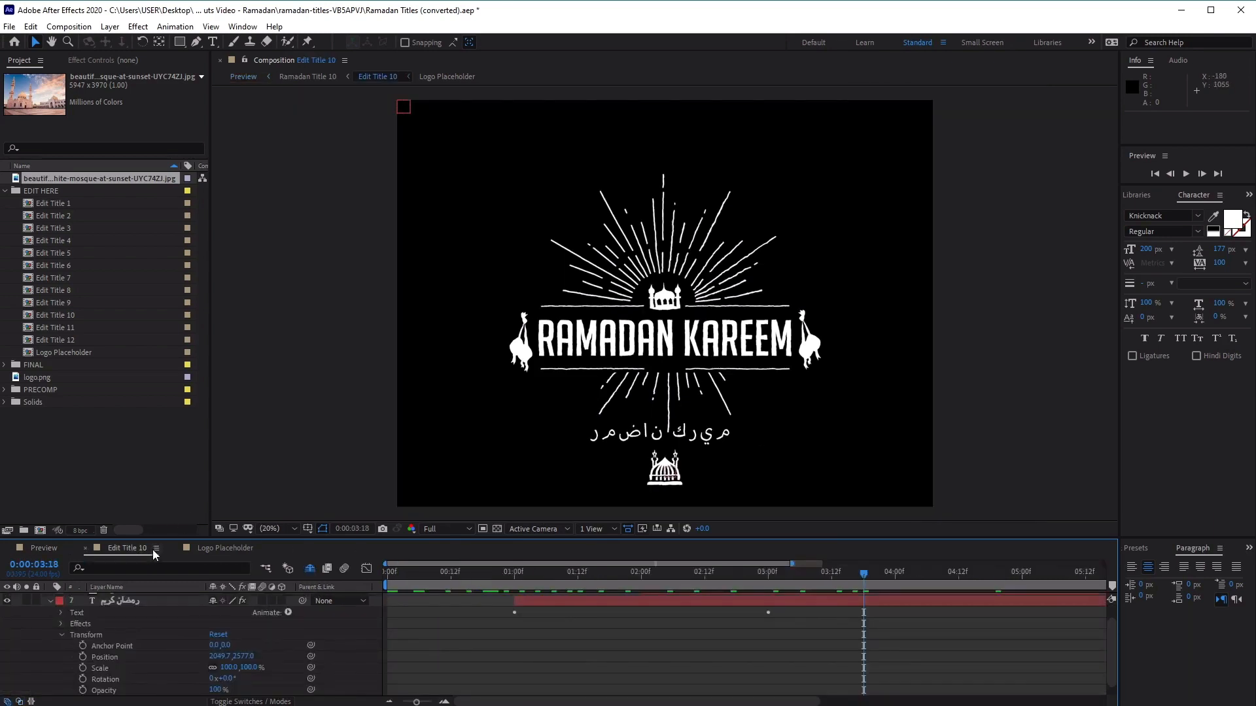
pyautogui.click(49, 600)
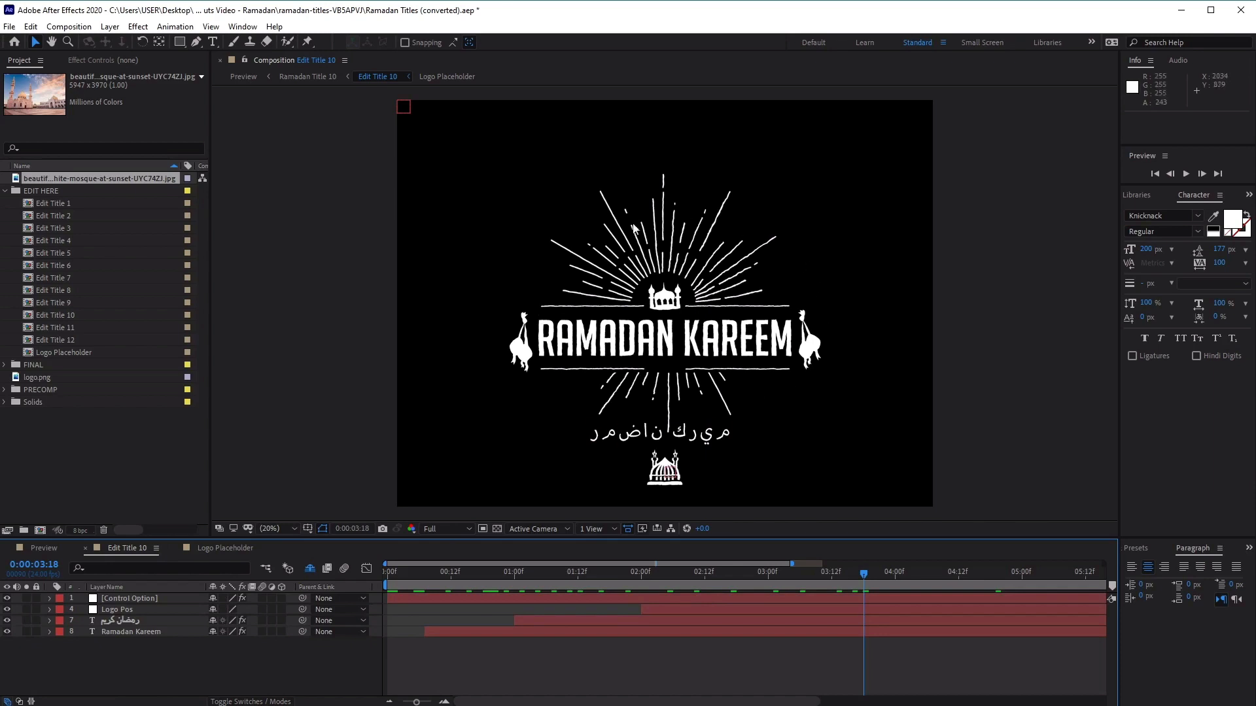
pyautogui.click(40, 548)
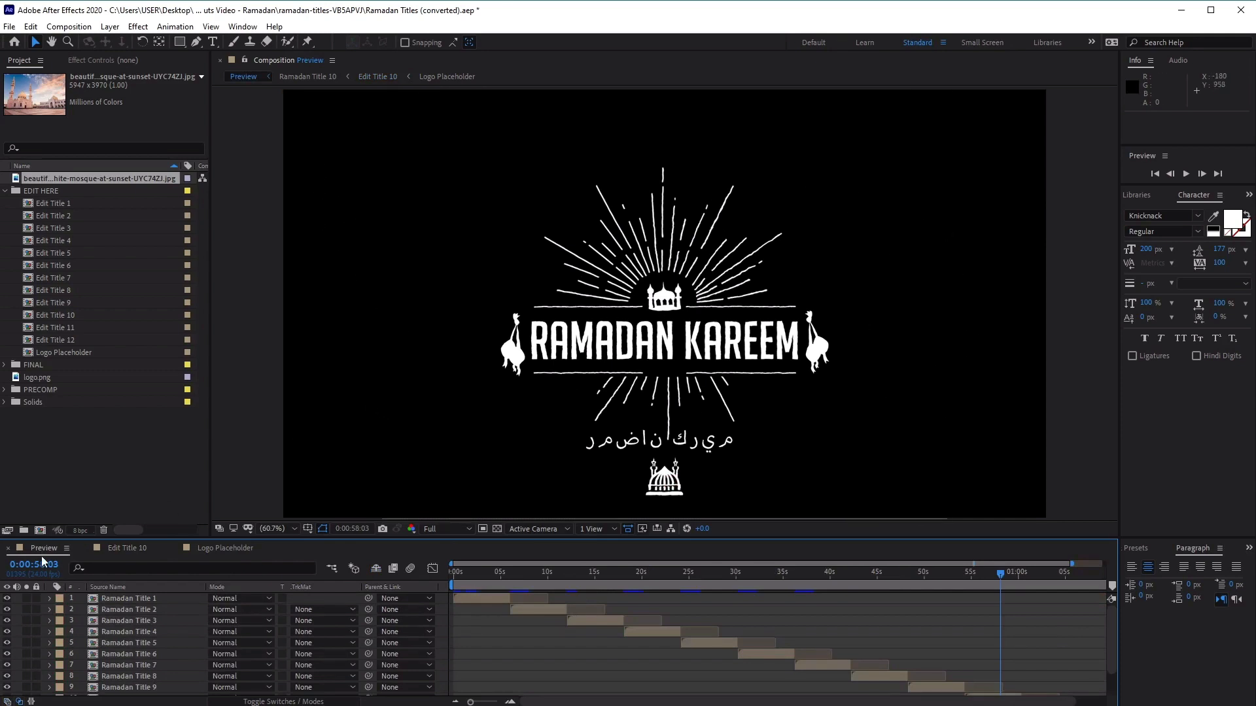
pyautogui.click(146, 599)
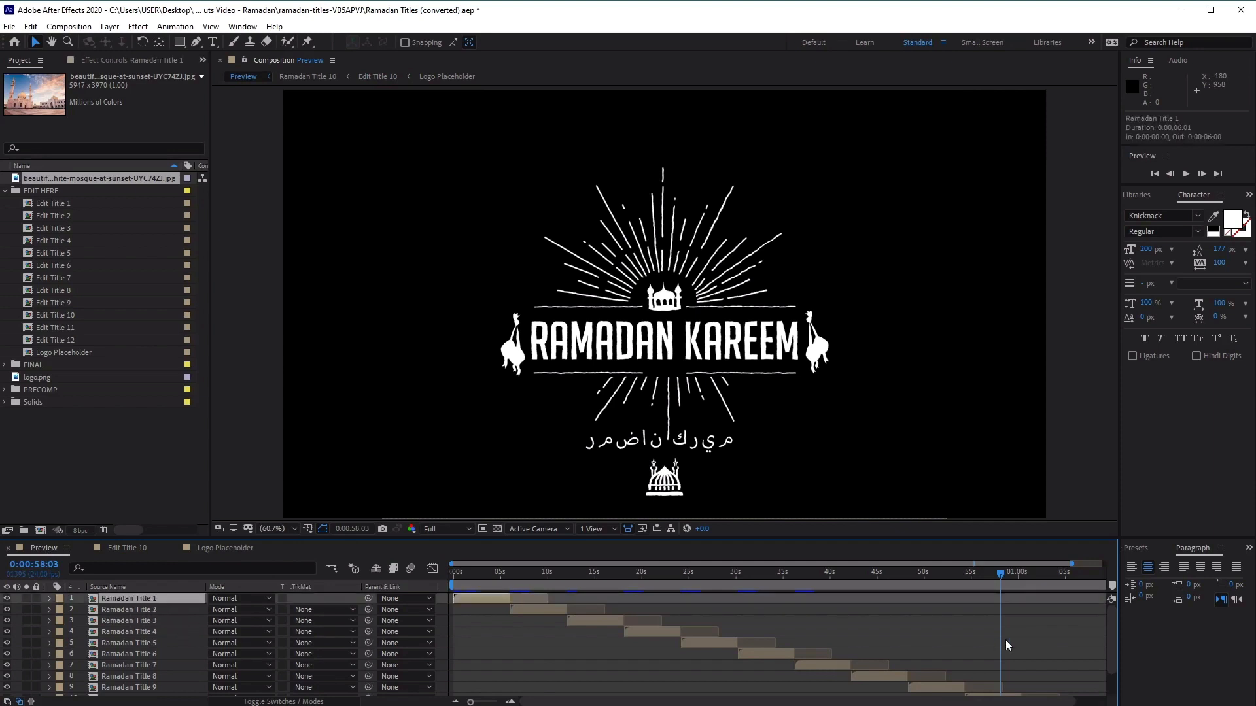
pyautogui.scroll(-1, 1005, 639)
pyautogui.click(993, 665)
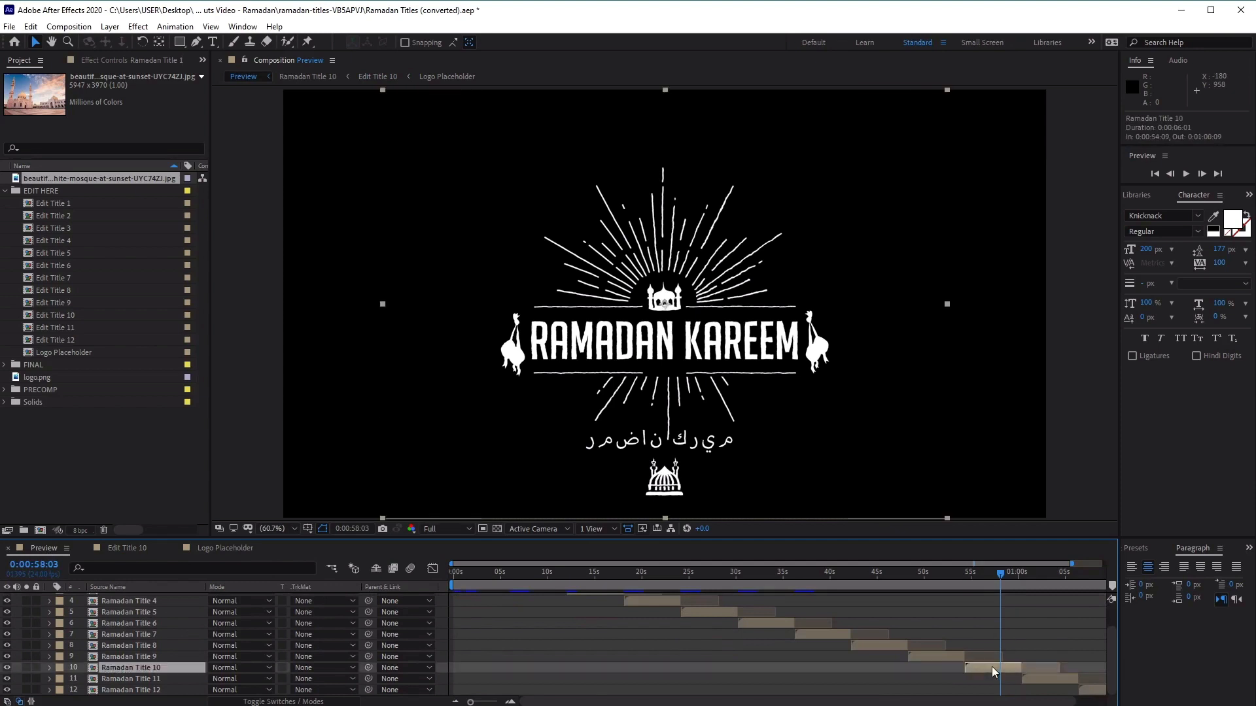
pyautogui.doubleClick(154, 668)
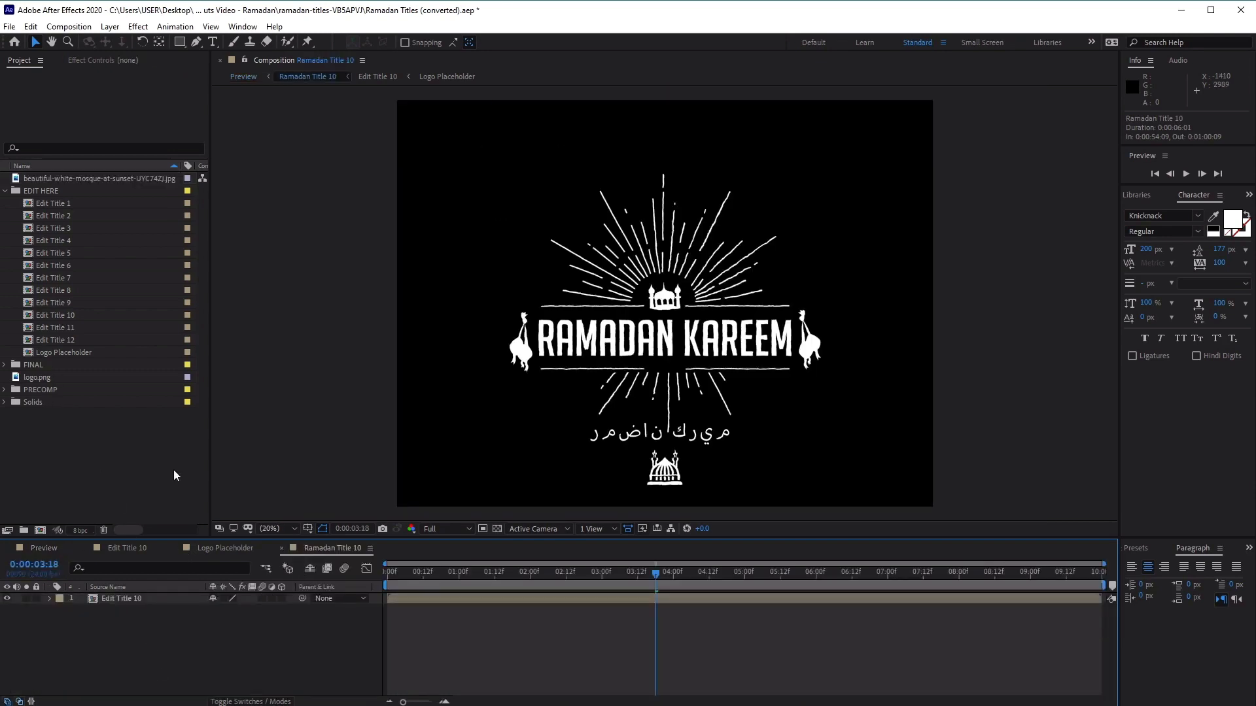
# Collapse the EDIT HERE folder and look up the Ramadan Title 10 composition in the FINAL folder
pyautogui.click(5, 190)
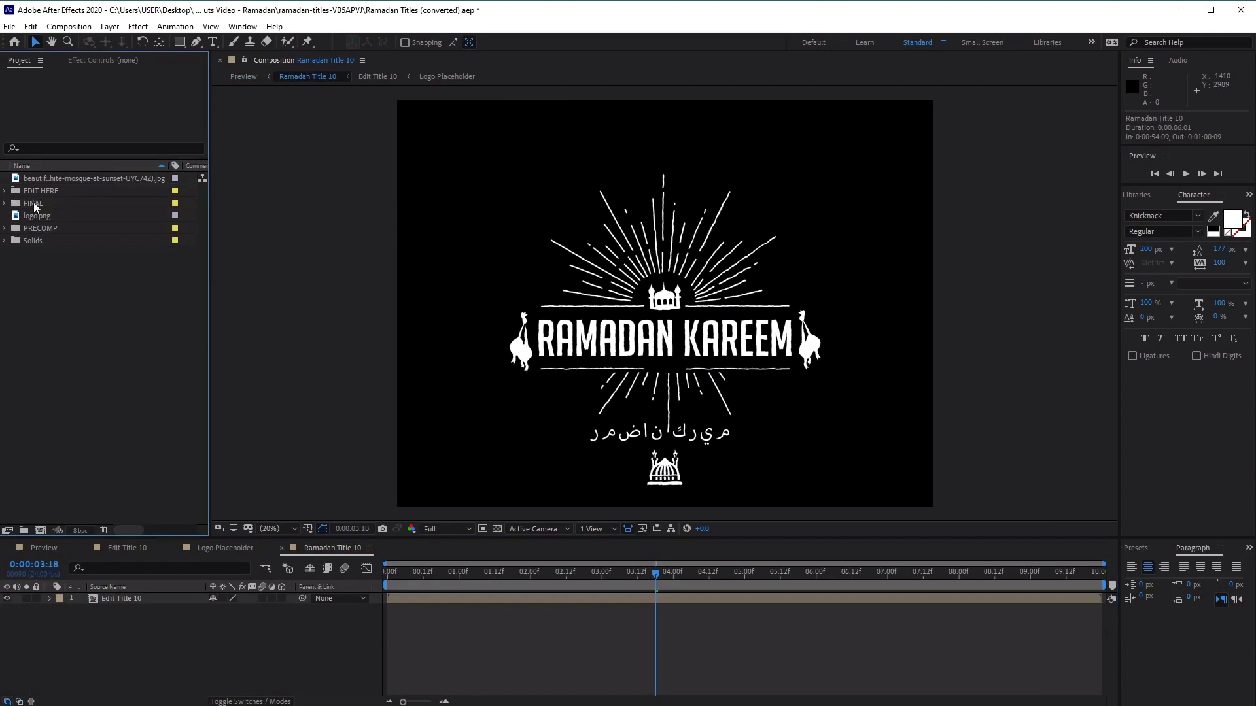
pyautogui.click(33, 202)
pyautogui.click(4, 204)
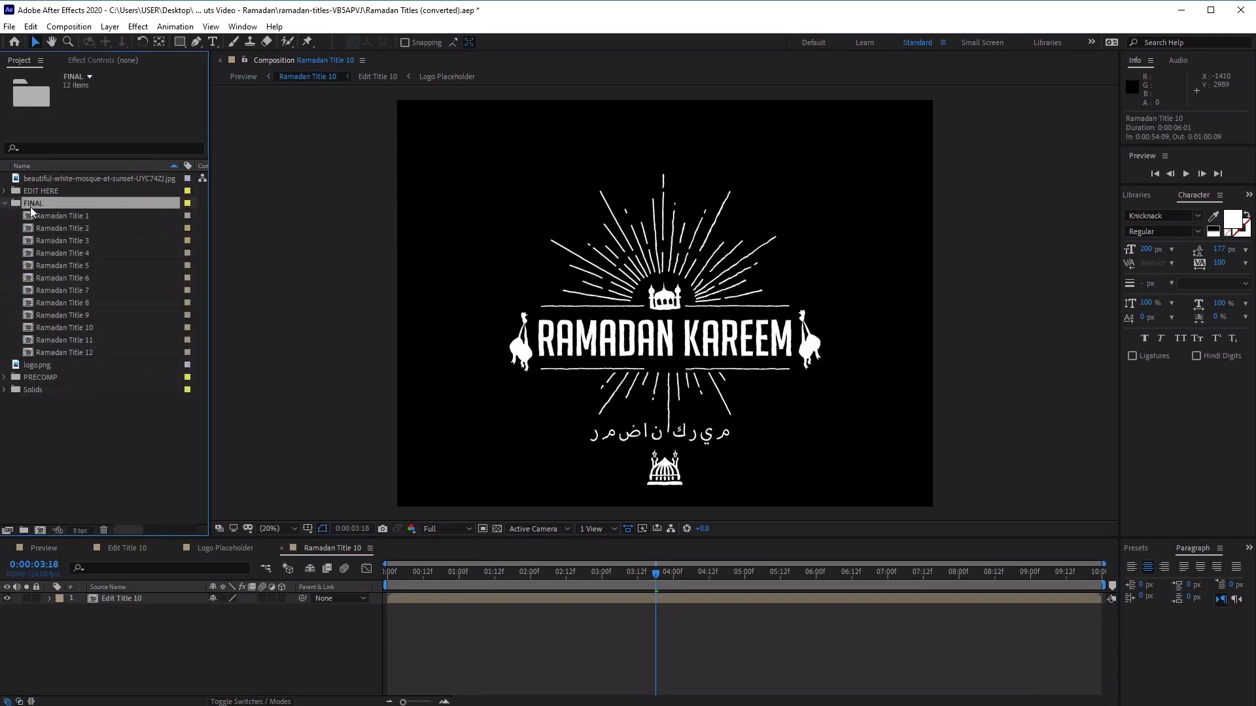
pyautogui.click(85, 215)
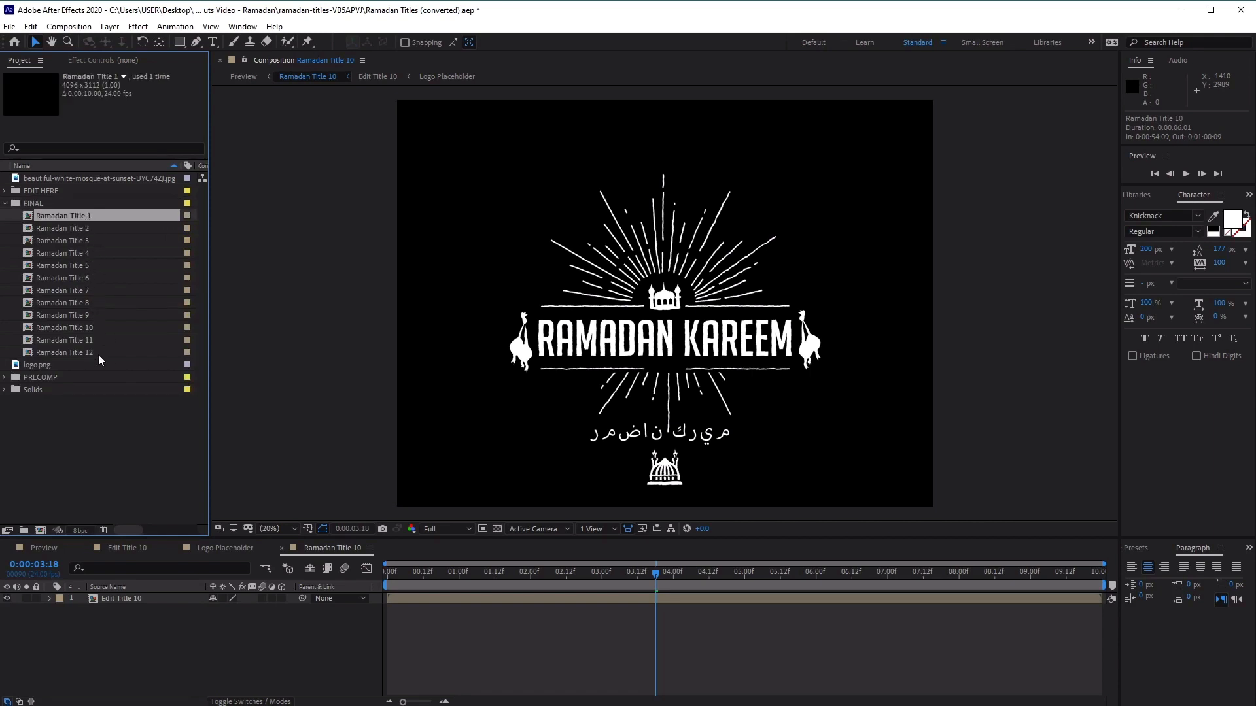
pyautogui.click(85, 326)
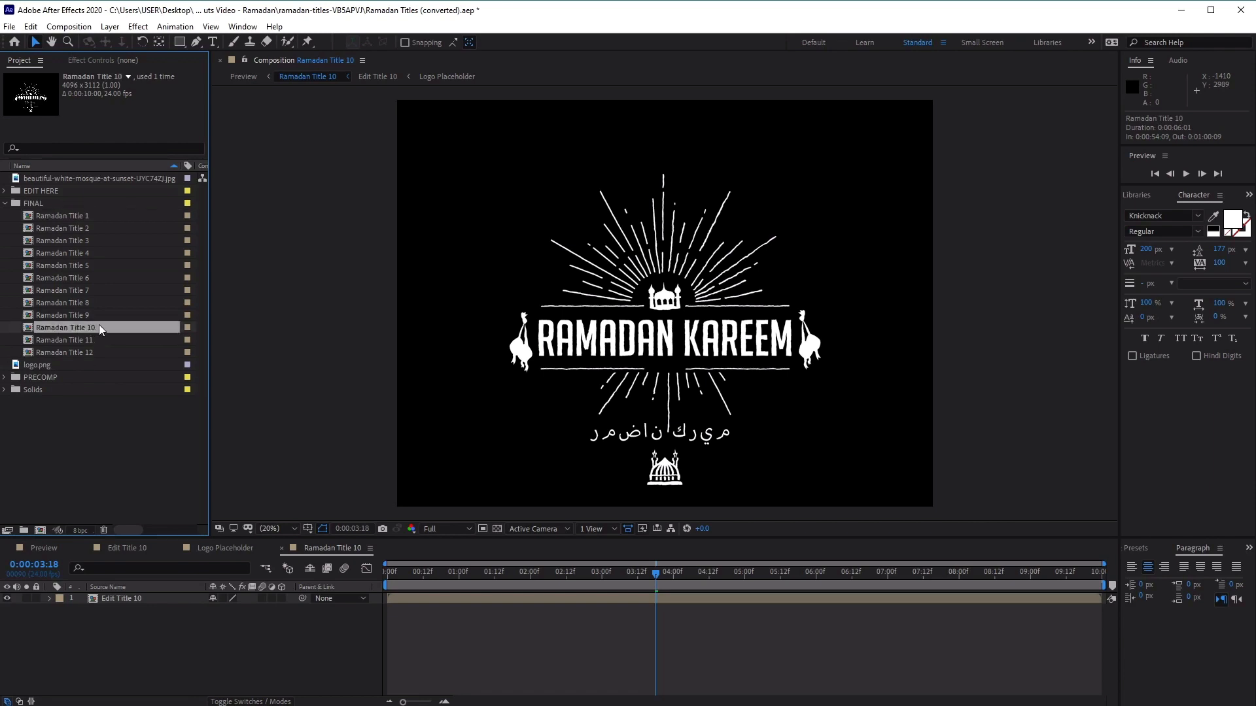
# Add the white mosque photo to the Ramadan Title 10 composition beneath the Edit Title 10 layer and scrub through the timeline
pyautogui.click(116, 180)
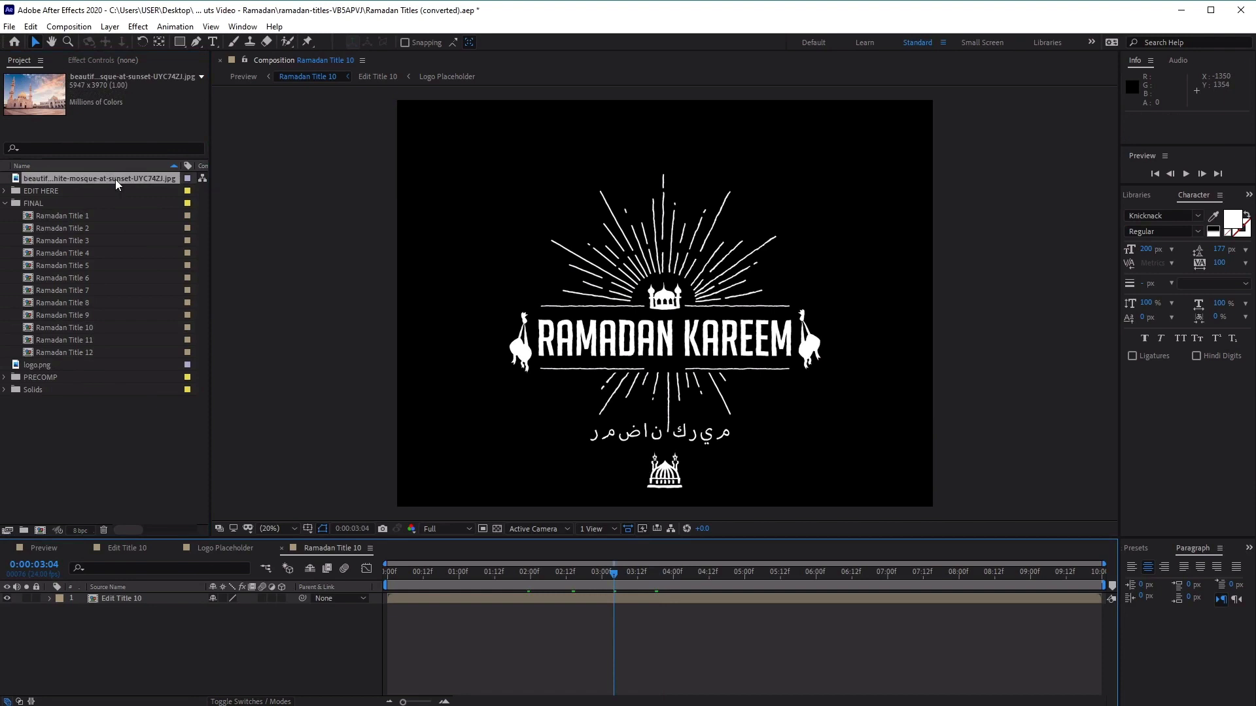
pyautogui.moveTo(115, 179); pyautogui.dragTo(209, 634)
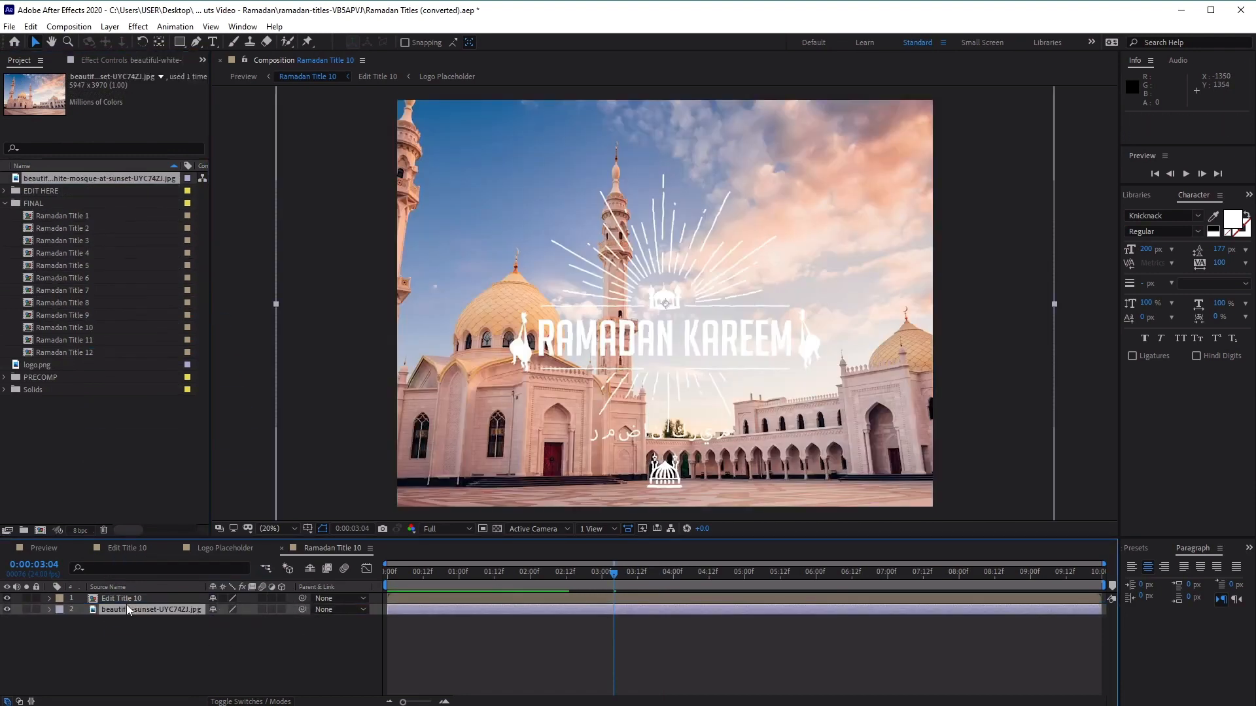
pyautogui.click(125, 598)
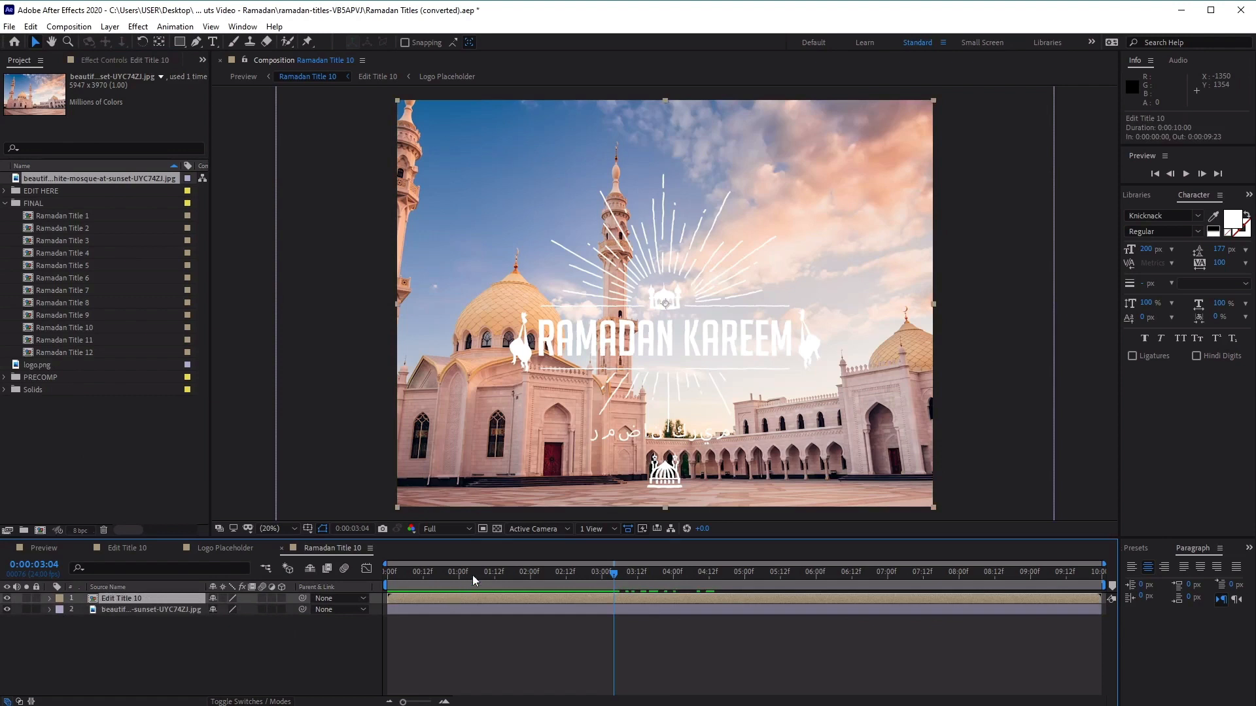
pyautogui.moveTo(476, 571); pyautogui.dragTo(601, 582)
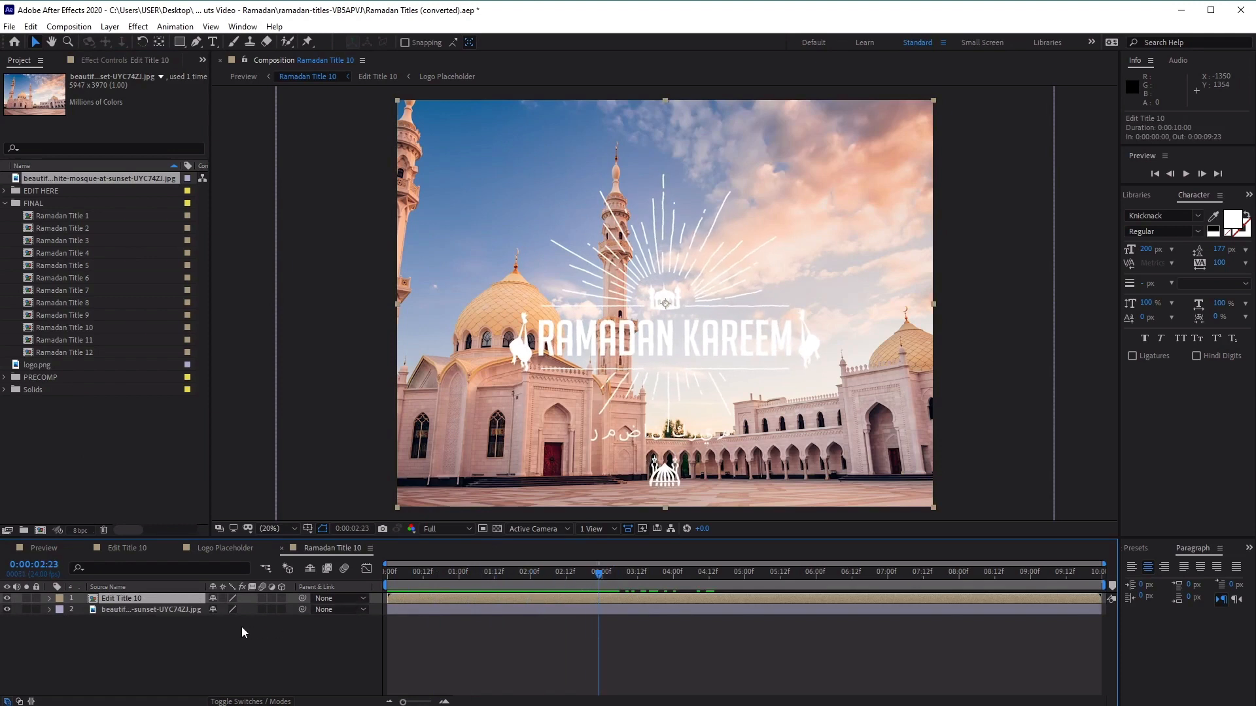
# Play back the Ramadan Title 10 animation over the mosque photo, including a run from near the start of the timeline
pyautogui.click(164, 609)
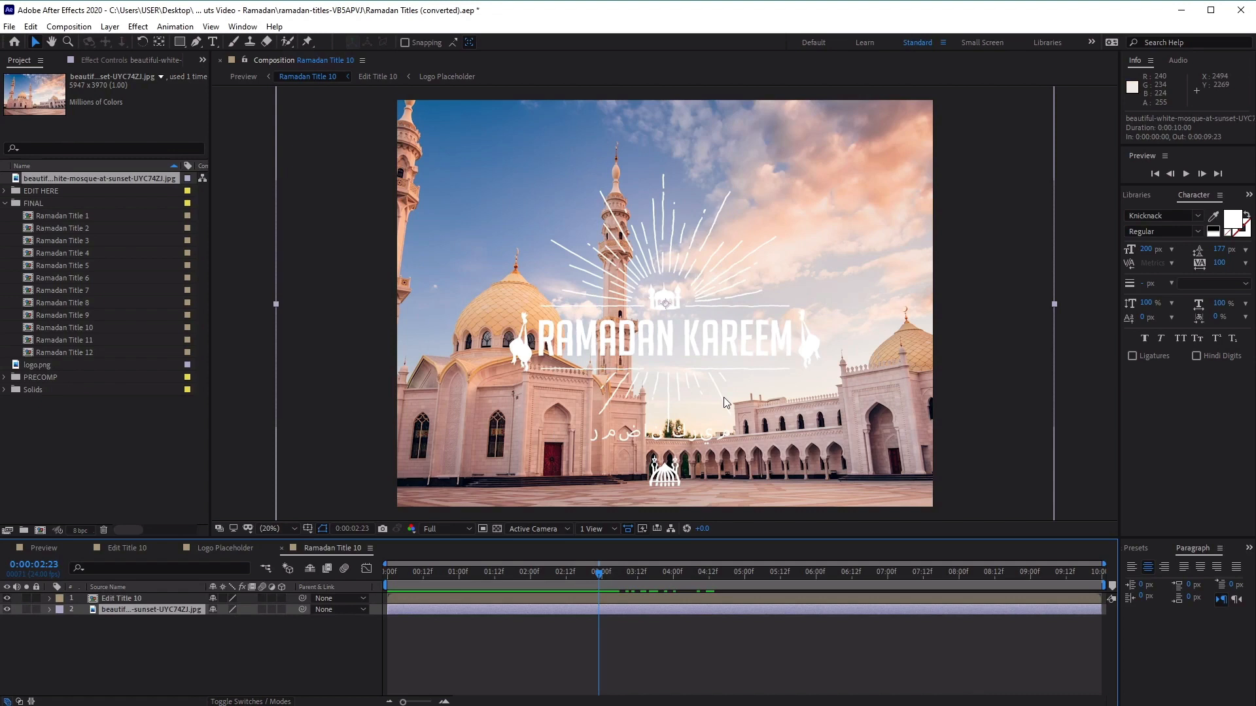
pyautogui.click(1185, 172)
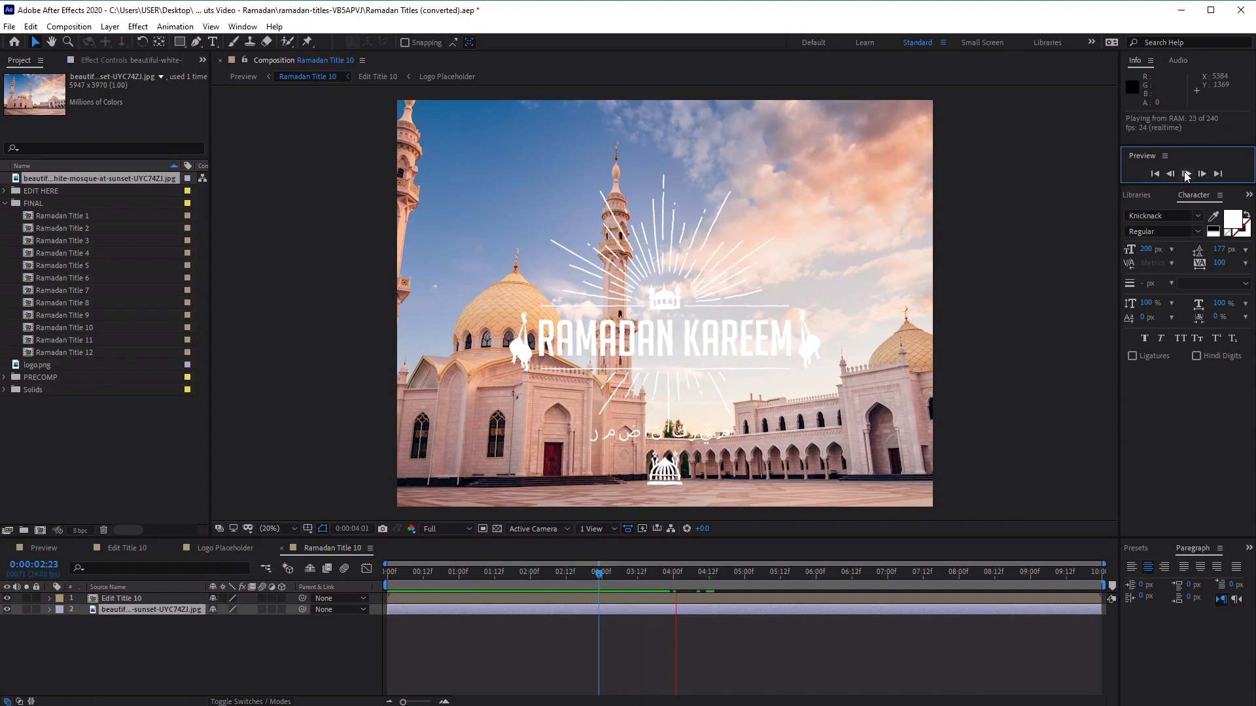
pyautogui.press('space')
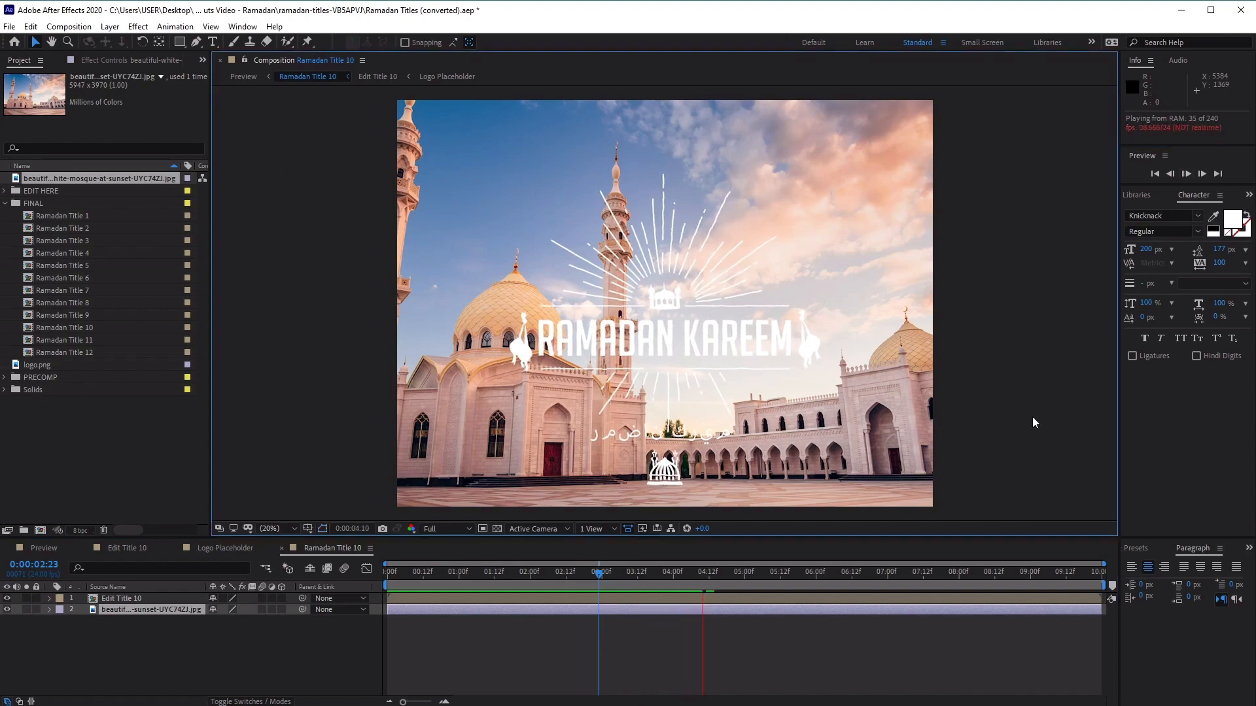
pyautogui.click(400, 573)
pyautogui.press('space')
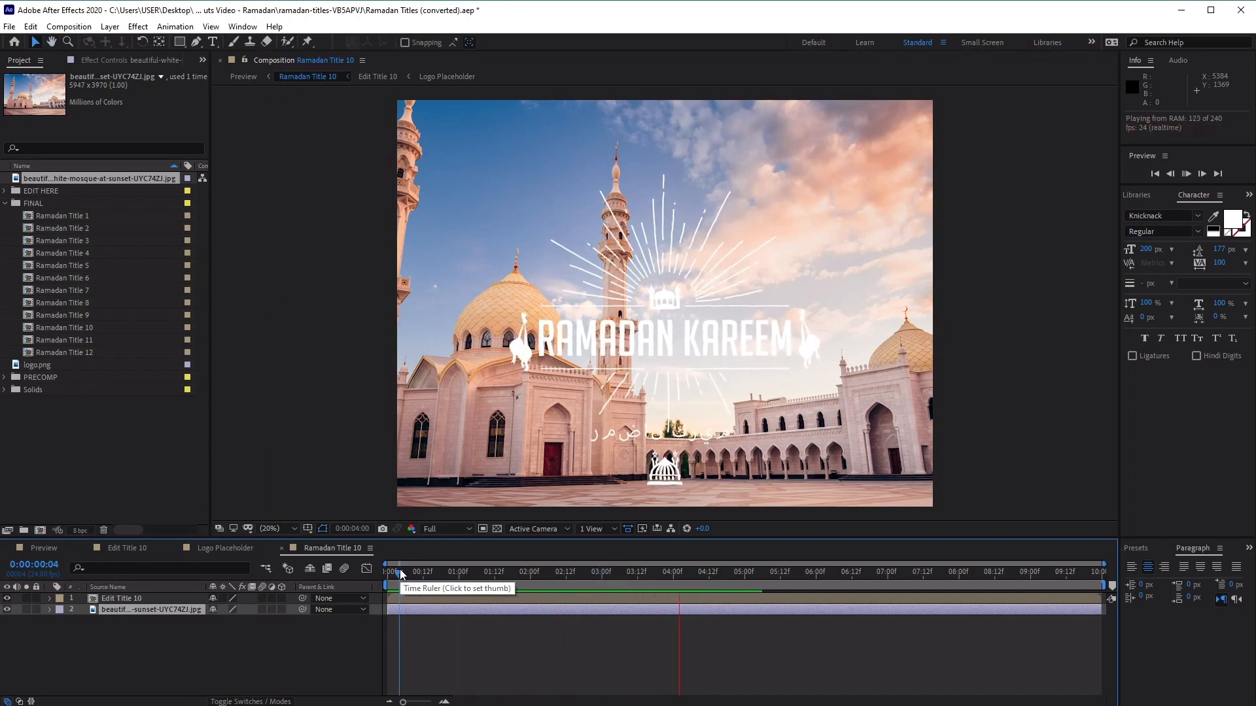
pyautogui.press('space')
pyautogui.click(425, 644)
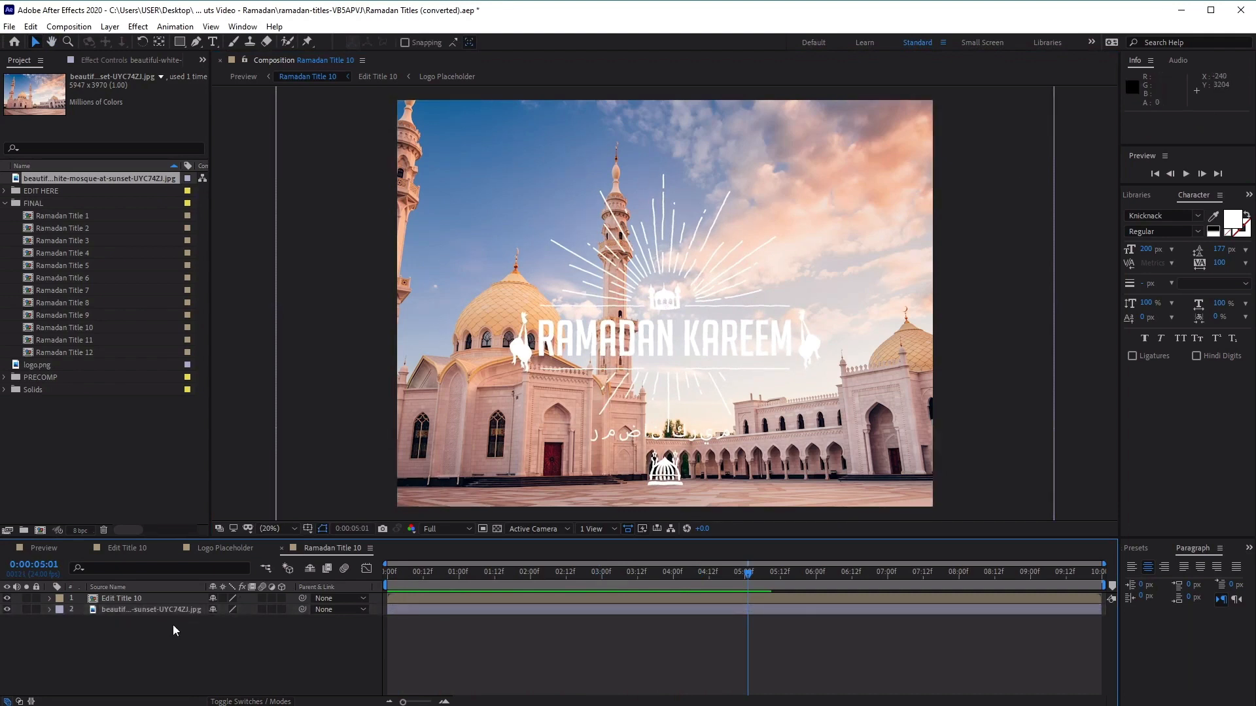
# Apply the Gaussian Blur effect to the mosque photo layer
pyautogui.click(163, 610)
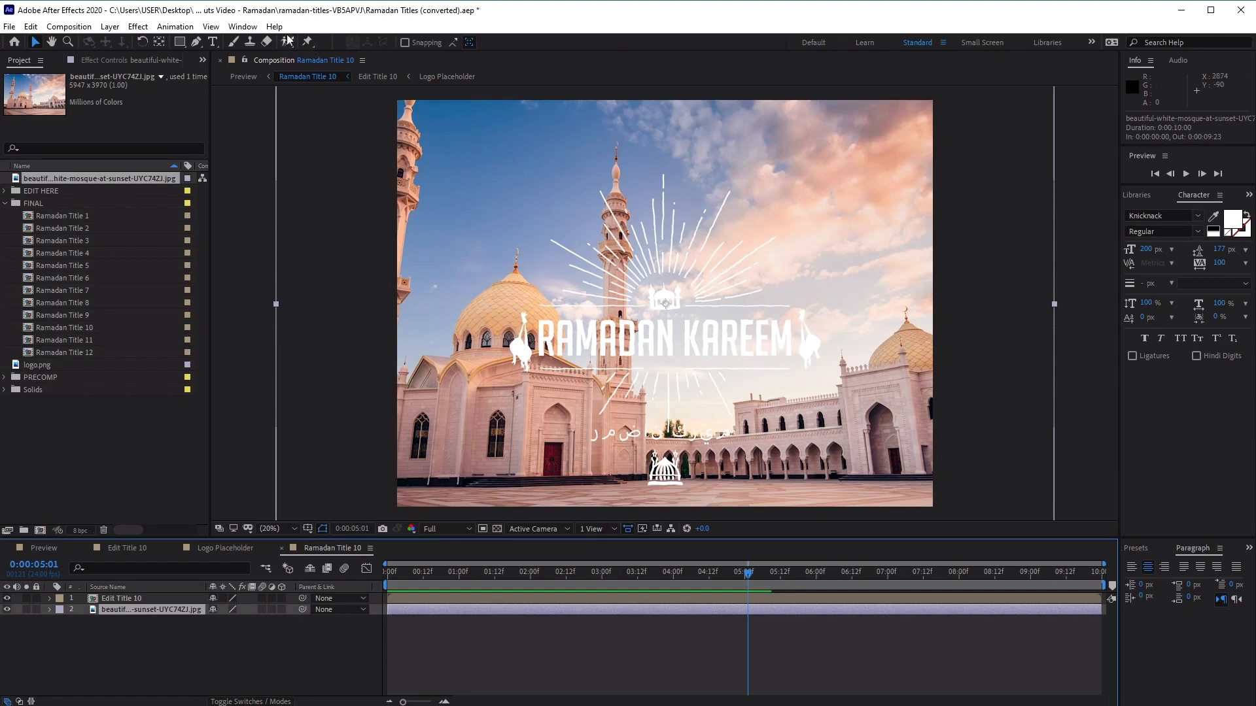
pyautogui.click(138, 28)
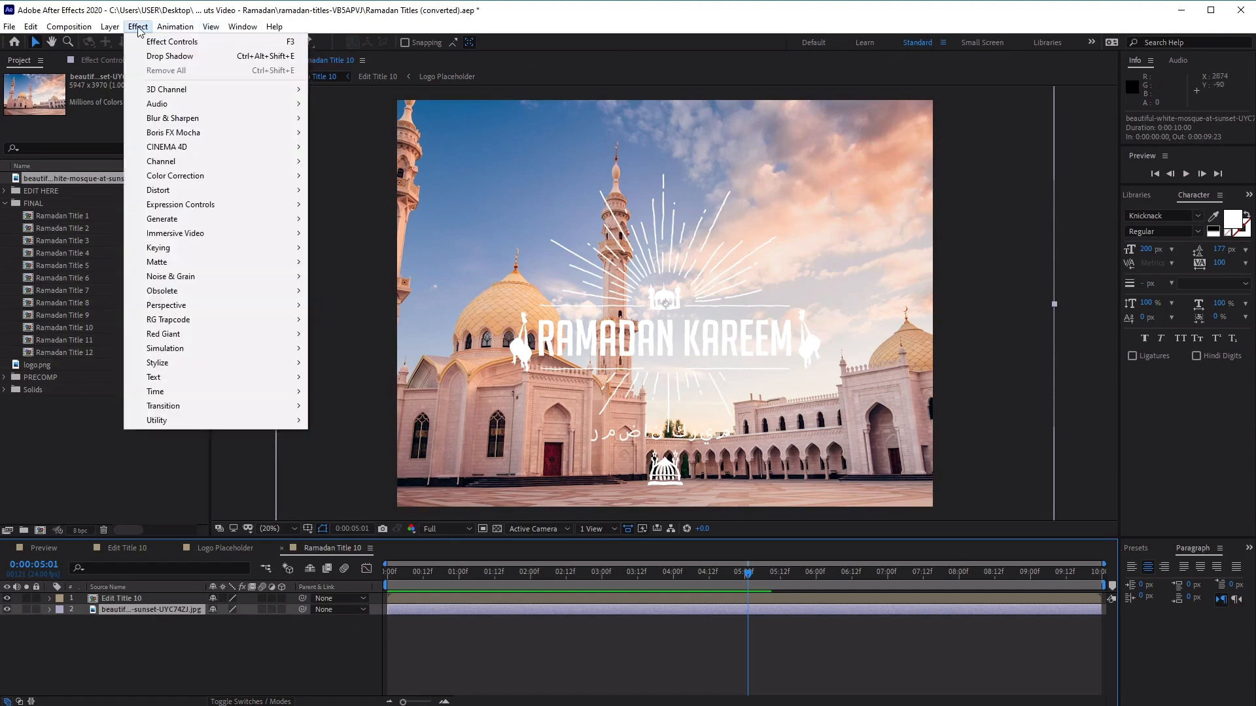
pyautogui.moveTo(187, 118)
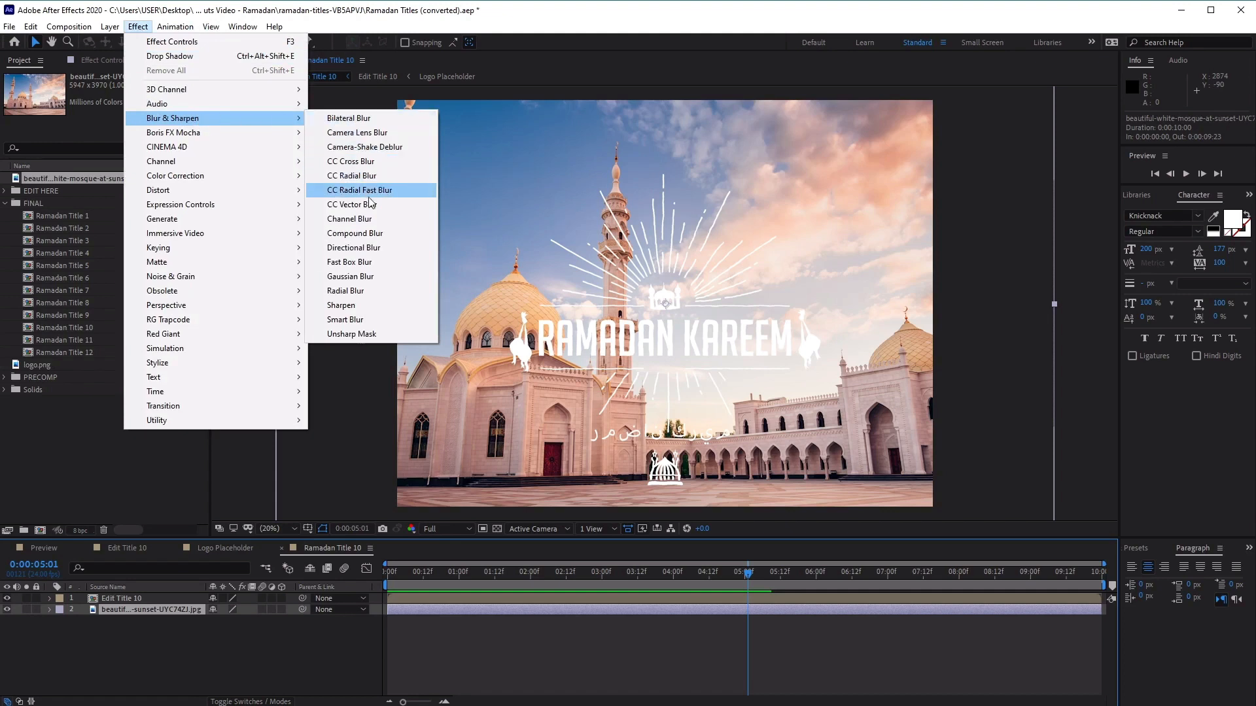
pyautogui.click(354, 278)
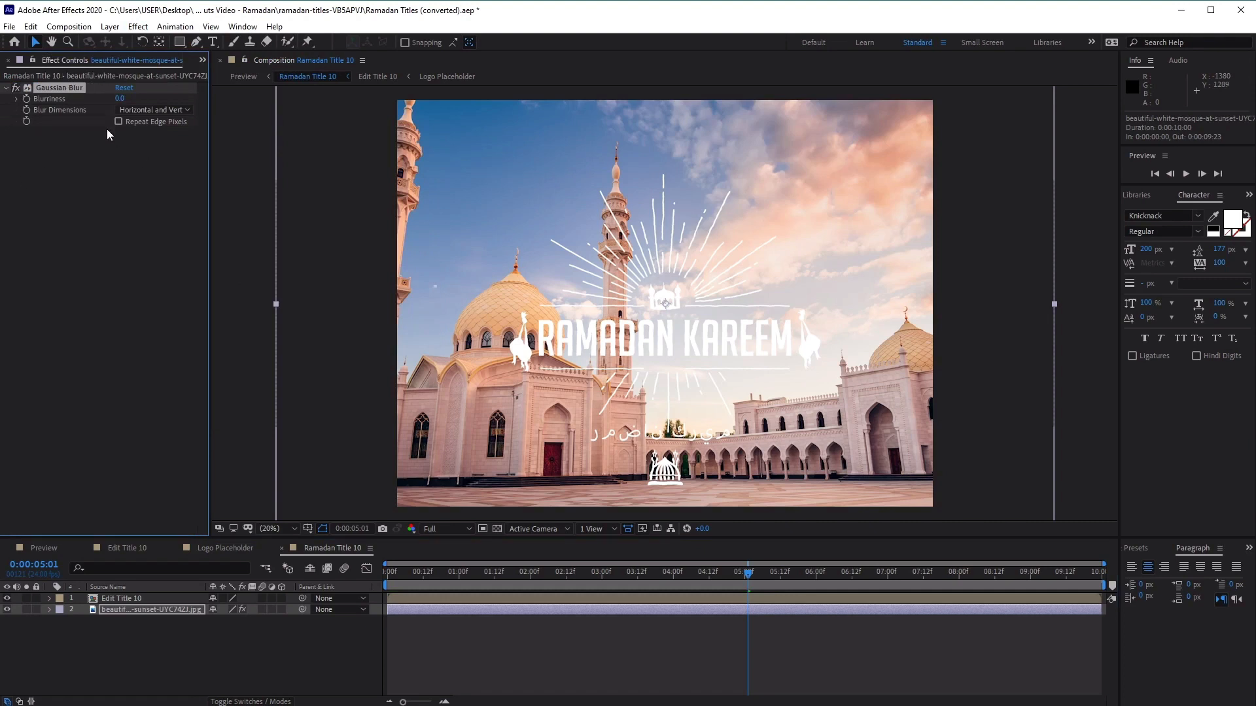
# Raise the Gaussian Blur's blurriness on the mosque photo to about 132.7
pyautogui.moveTo(121, 100); pyautogui.dragTo(310, 91)
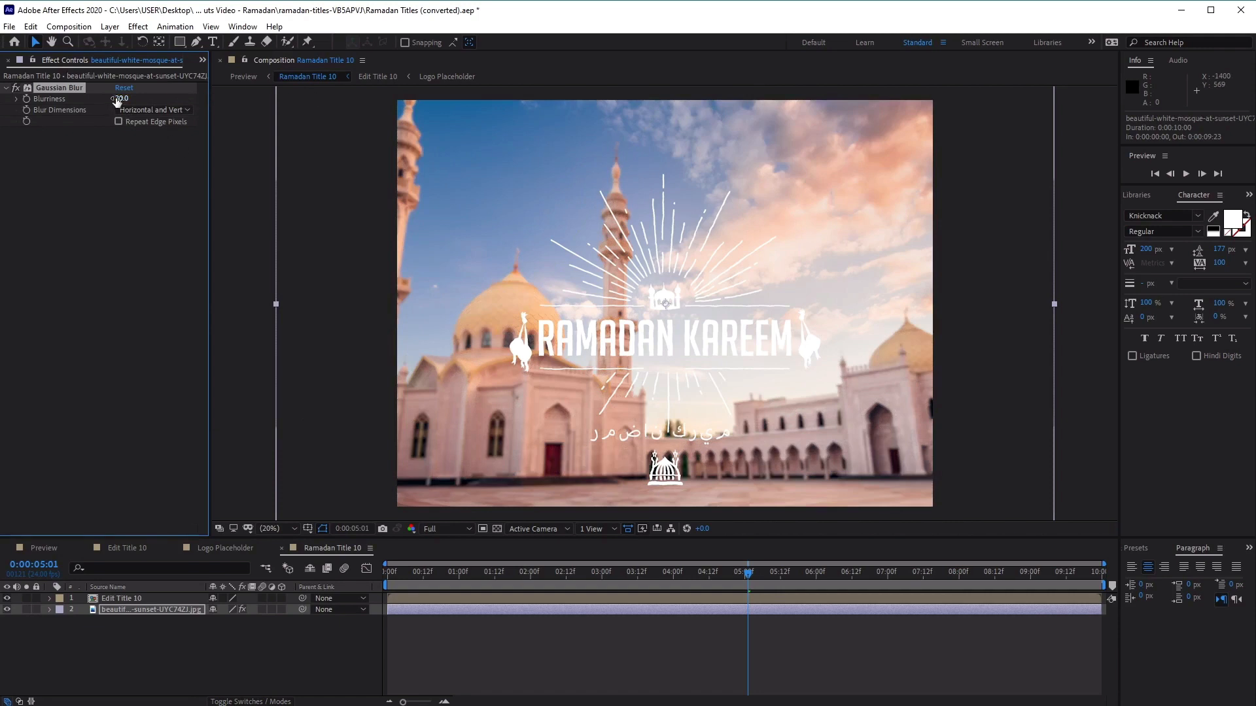
pyautogui.moveTo(194, 96); pyautogui.dragTo(303, 99)
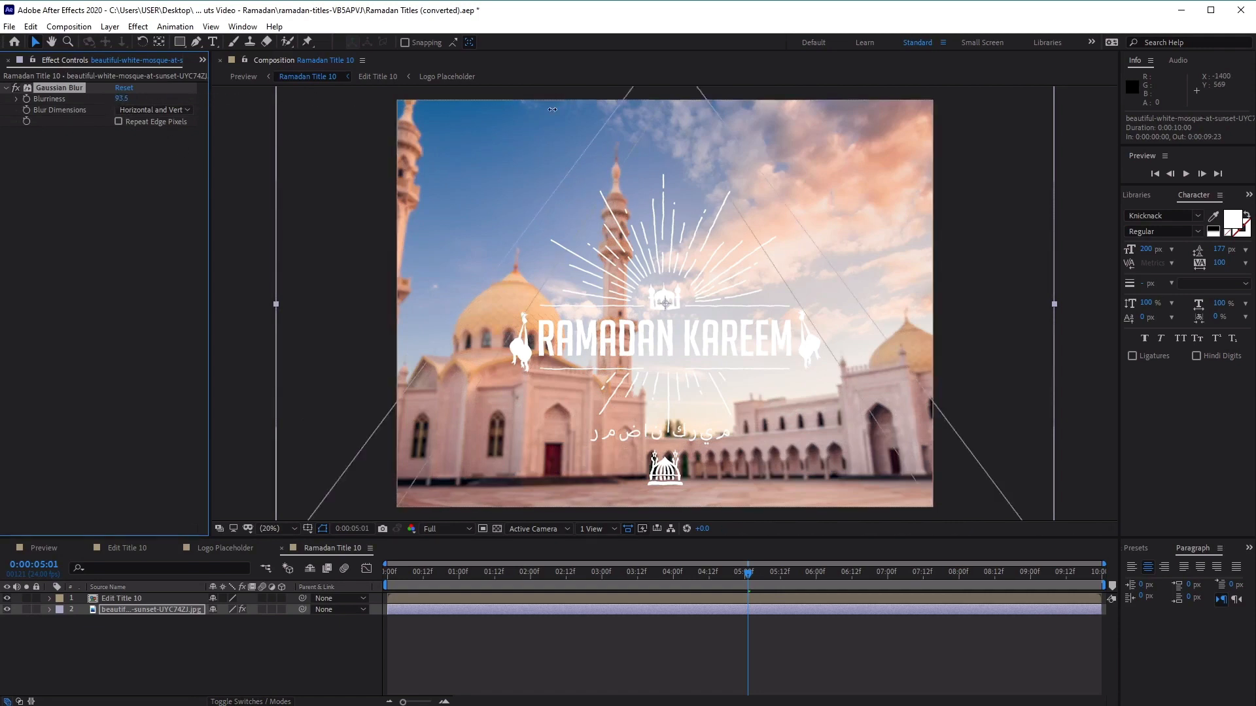
pyautogui.moveTo(126, 99); pyautogui.dragTo(346, 102)
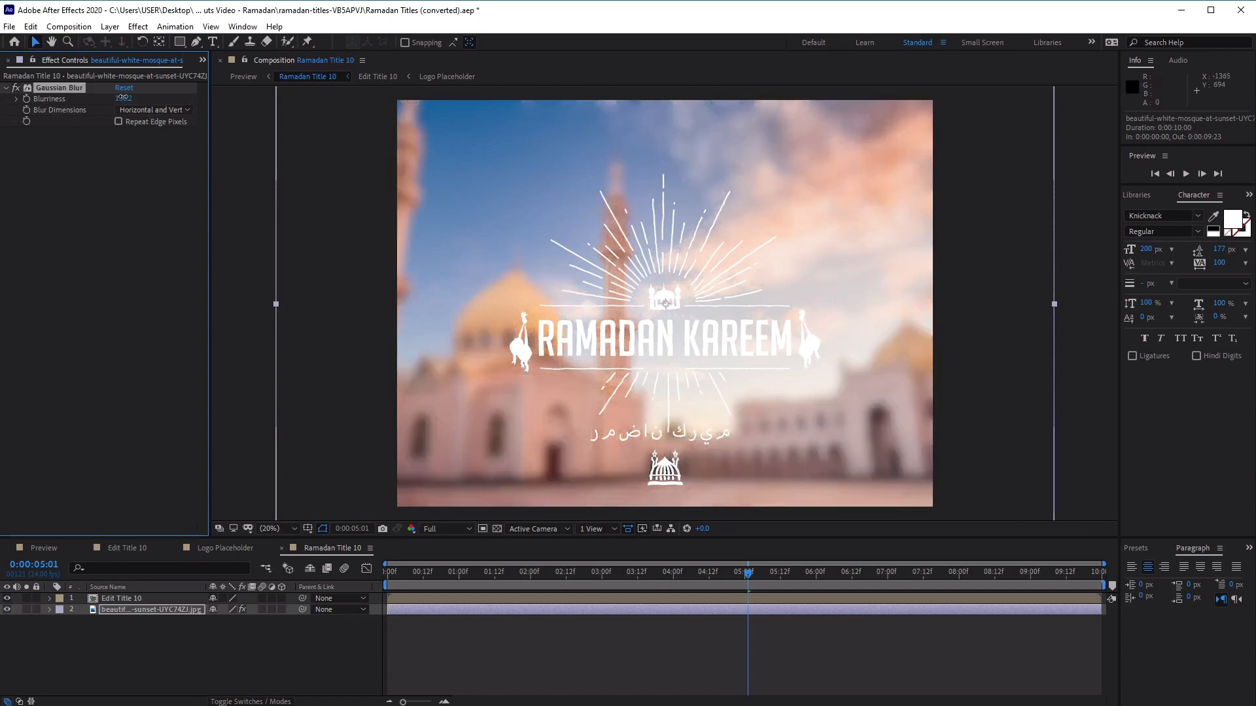
pyautogui.moveTo(127, 98); pyautogui.dragTo(140, 97)
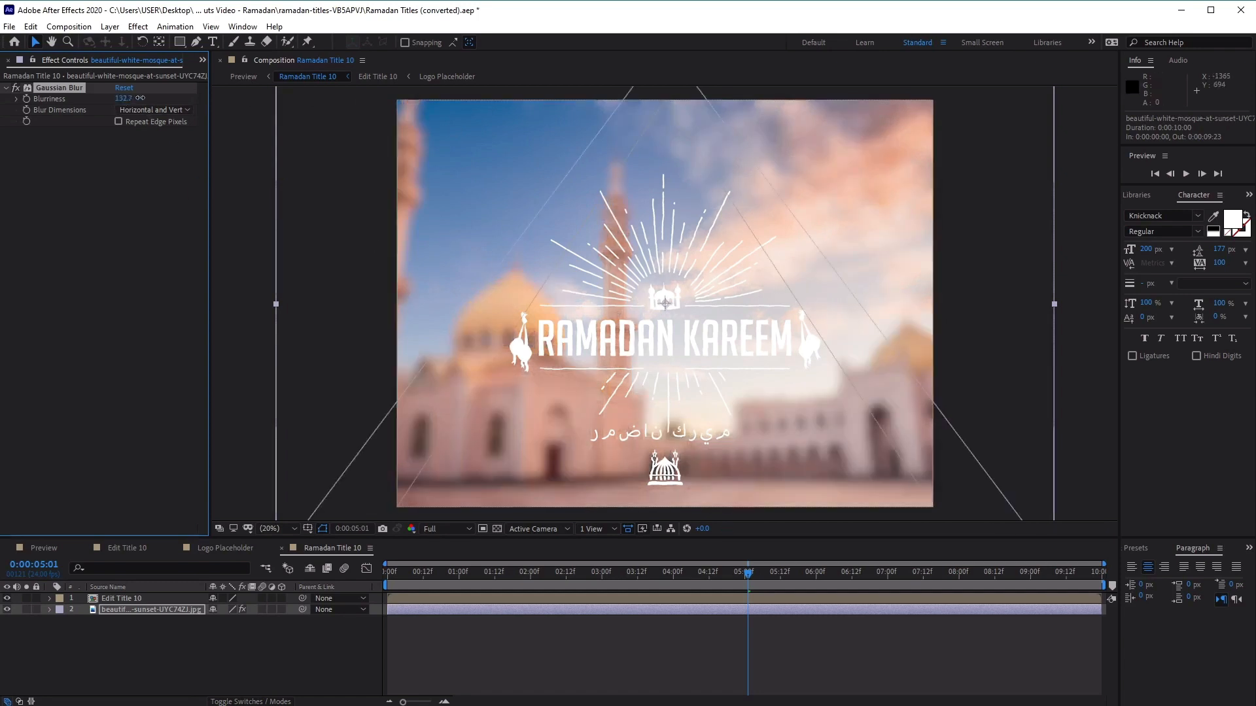